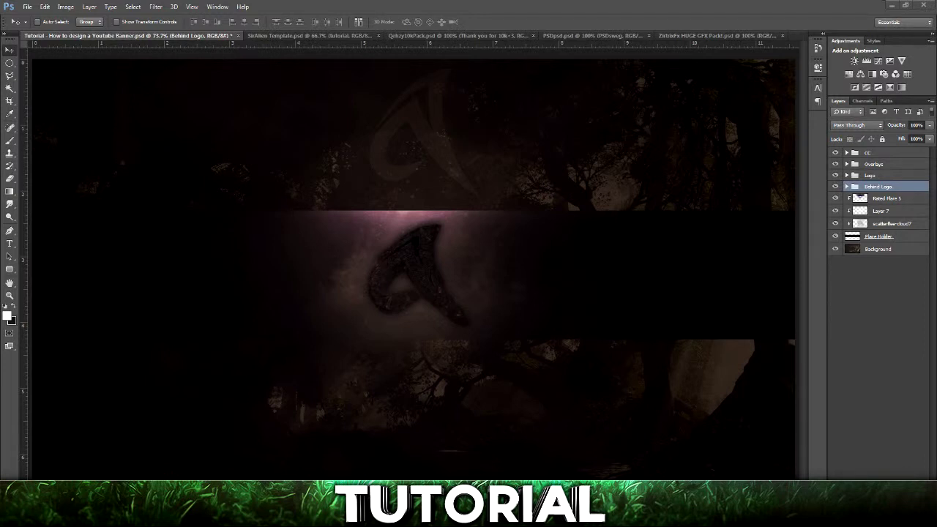
Compare the banner with the CC group hidden and shown, leaving it visible
click(874, 164)
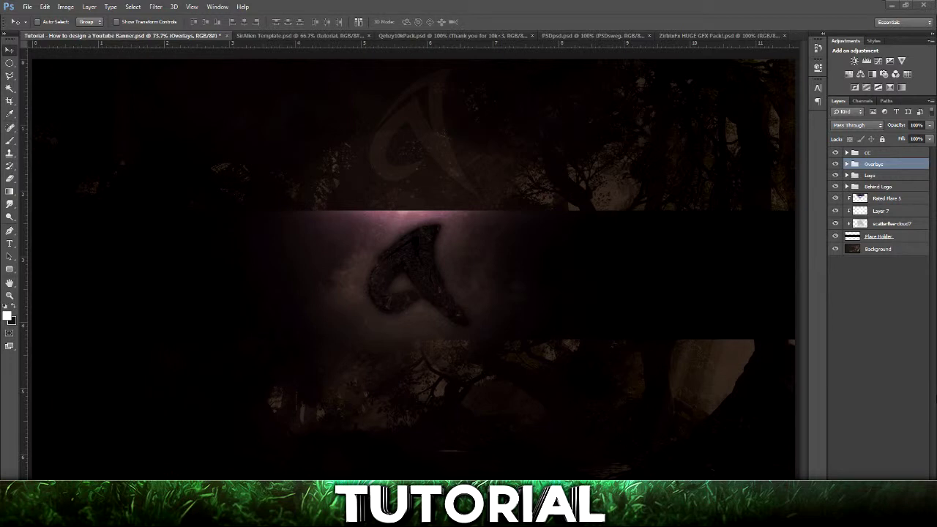
click(835, 152)
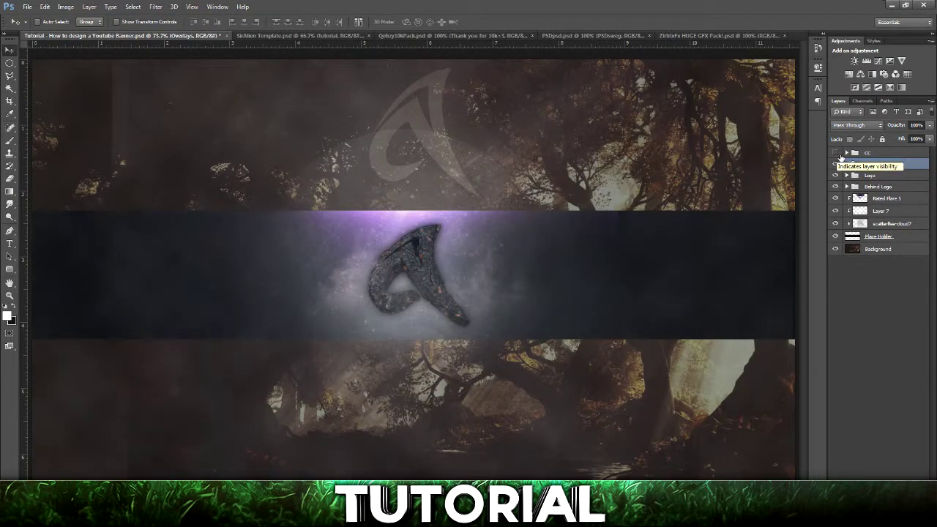
click(839, 156)
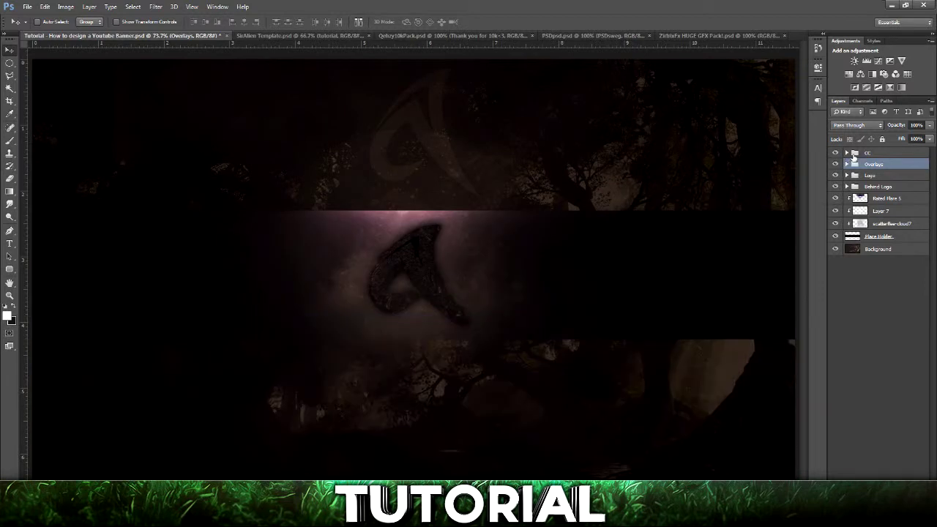
Examine the CC group's Hue/Saturation, Brightness, top gradient and Vibrance adjustments by hiding and showing each one, and collapse the group again
click(846, 152)
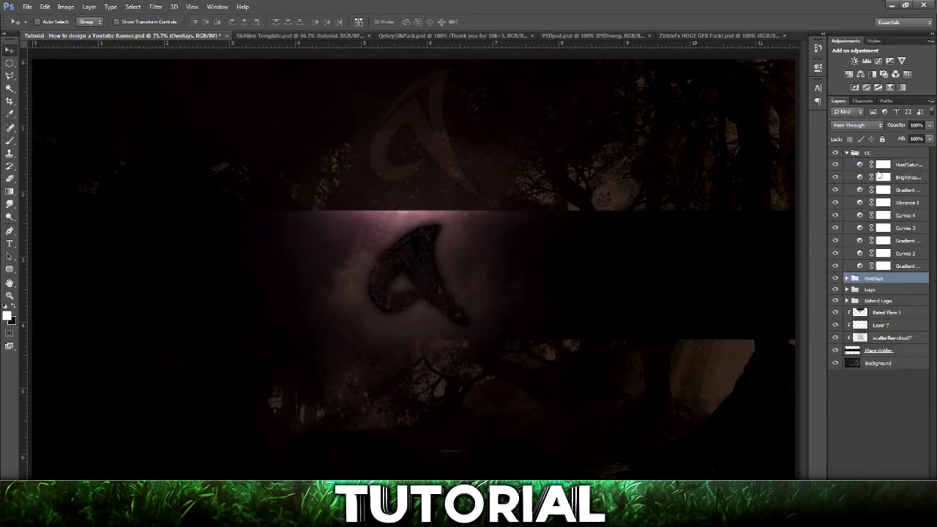
click(895, 167)
click(838, 168)
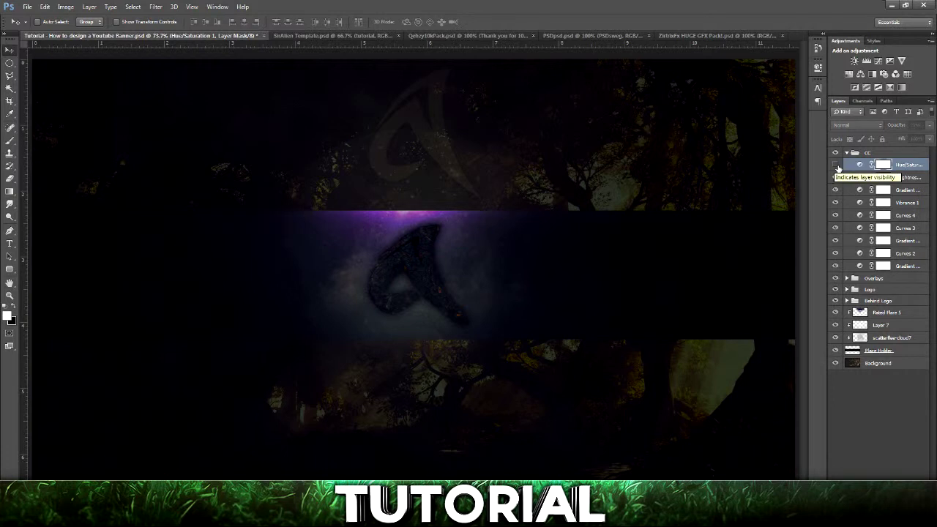
click(835, 165)
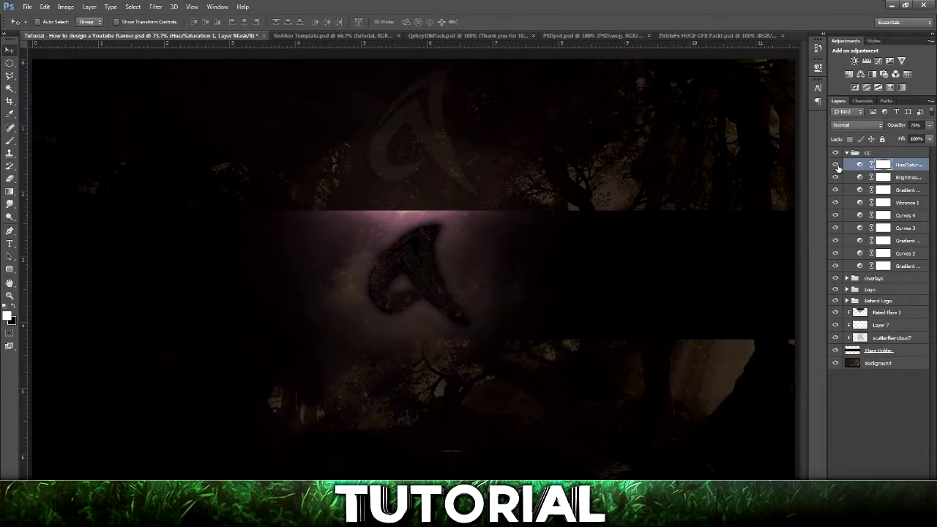
click(836, 177)
click(837, 178)
click(837, 190)
click(836, 190)
click(836, 202)
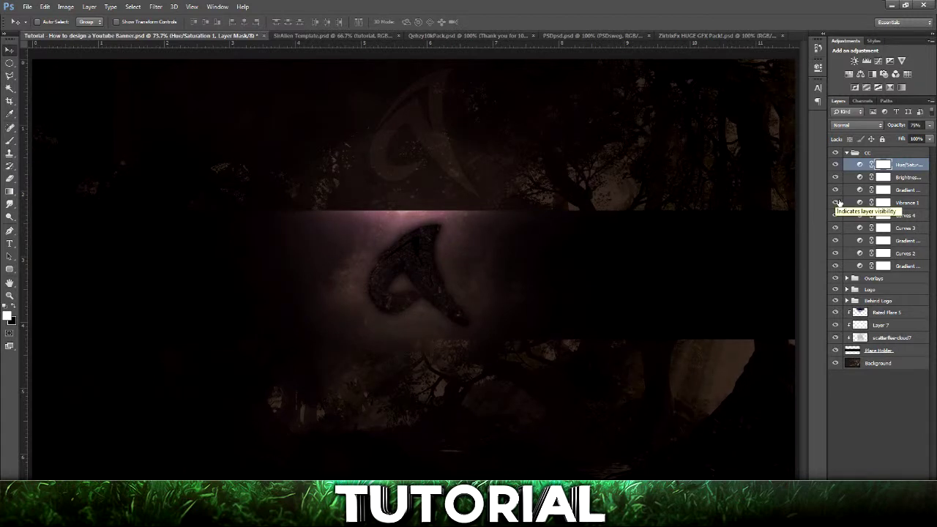
click(837, 202)
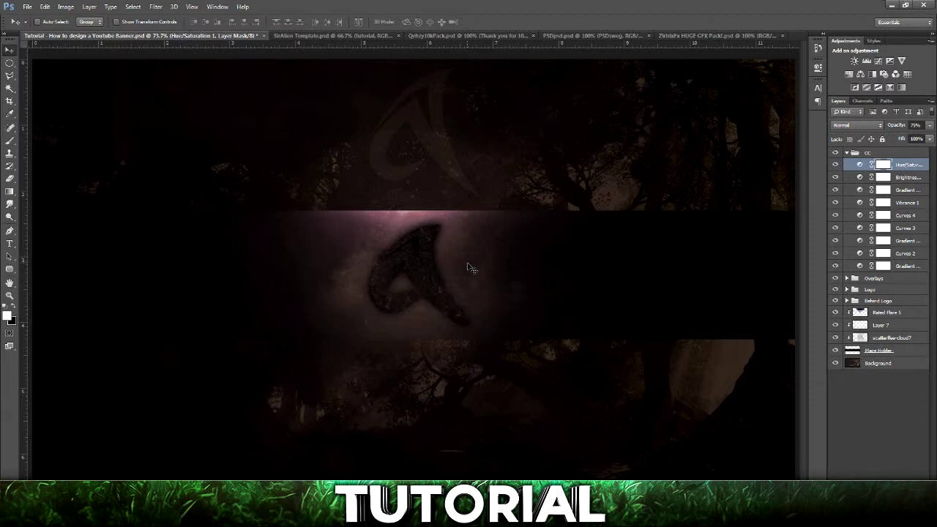
click(846, 152)
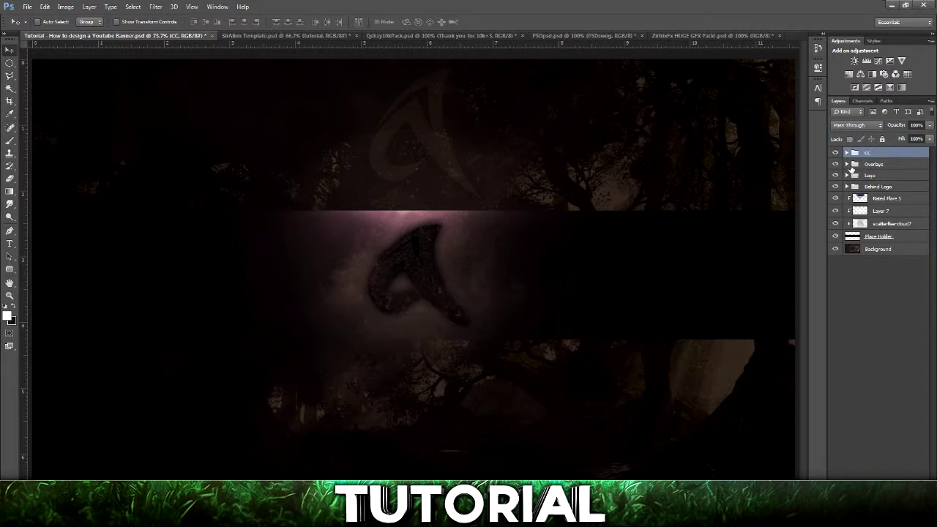
Expand the Overlays group, hide the CC group and display the guides to inspect the banner without colour correction
click(848, 164)
click(837, 153)
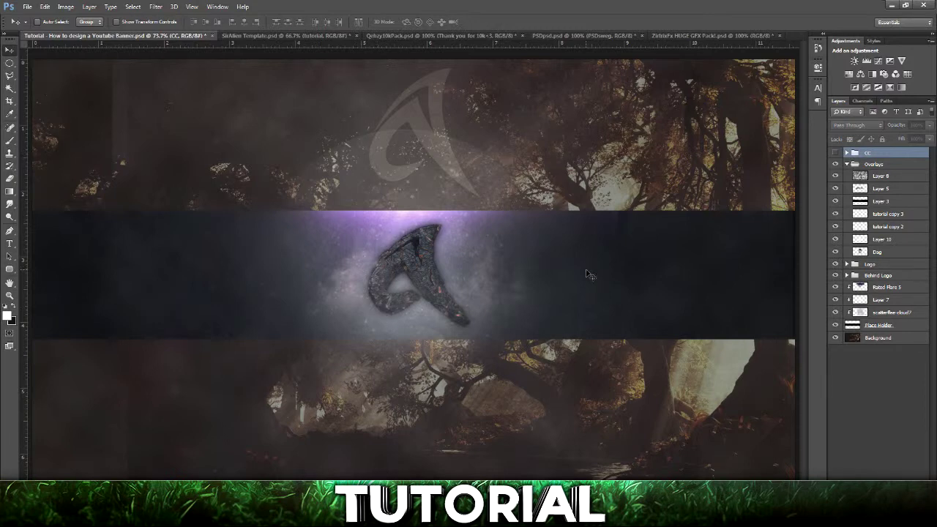
key(ctrl+semicolon)
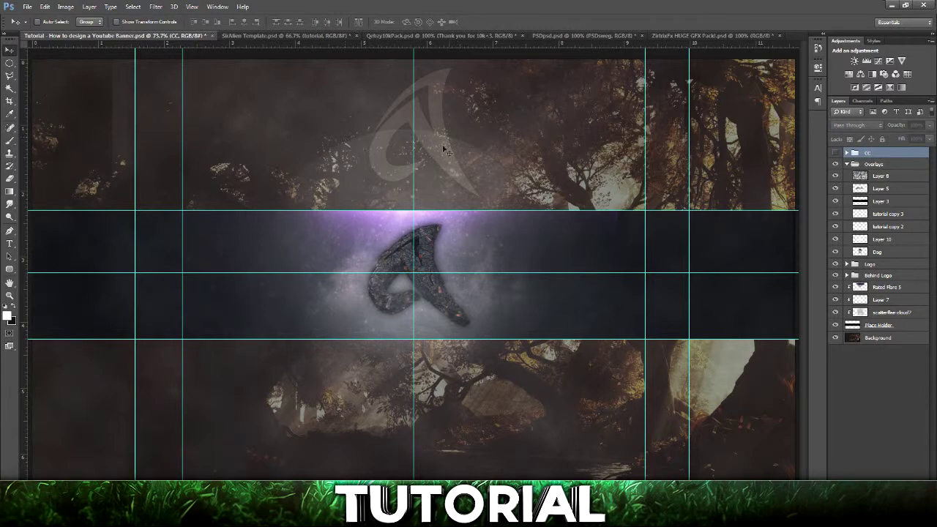
click(246, 36)
drag(246, 36, 172, 36)
Compare the banner with Layer 8 and Layer 5 of the Overlays group each hidden and shown
click(837, 178)
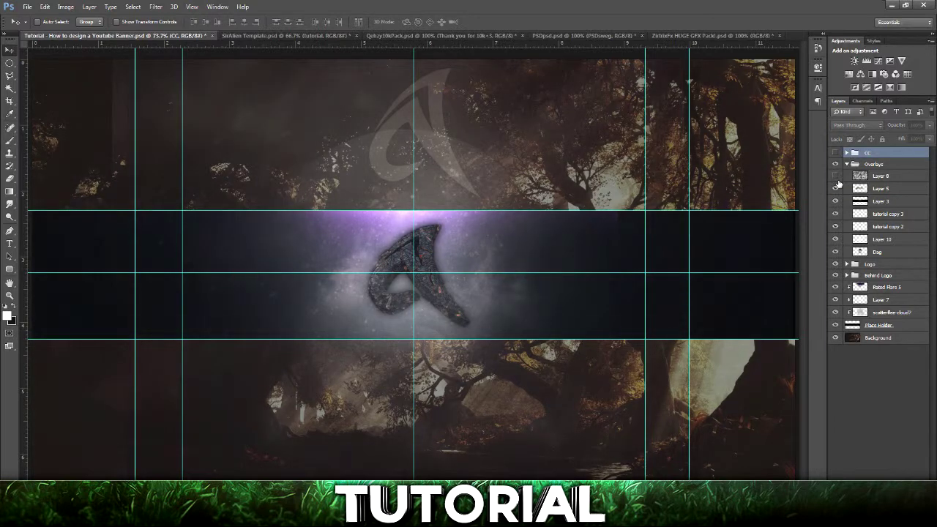
click(837, 178)
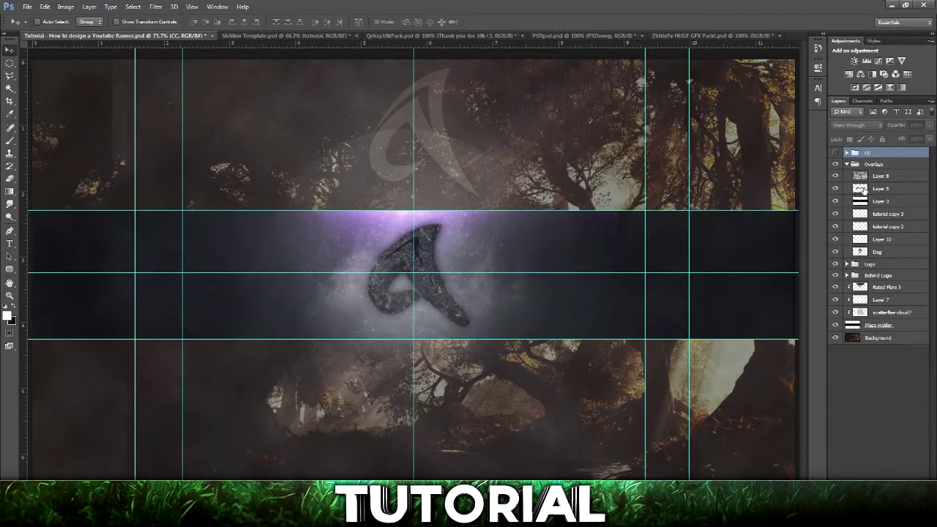
click(862, 191)
click(836, 189)
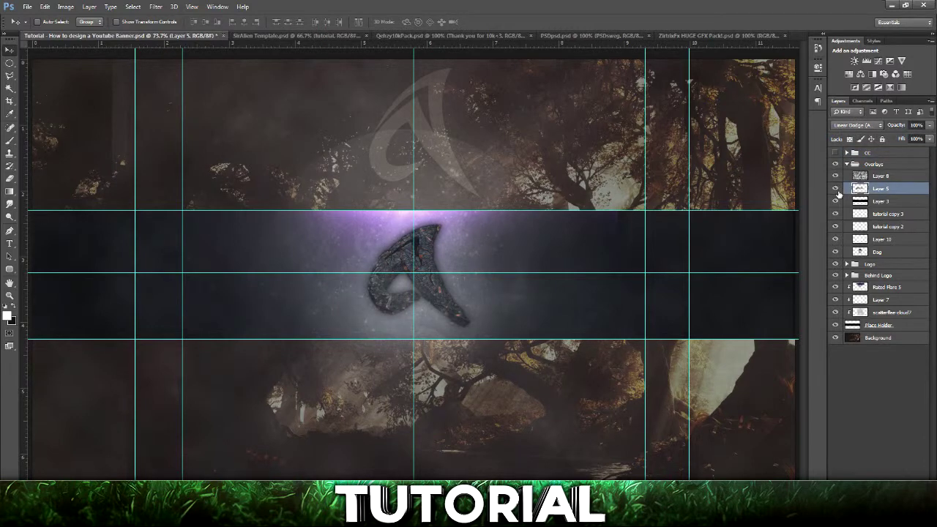
click(836, 189)
Examine Layer 3's effect with the CC group off and on, leaving both the layer and the group visible
click(836, 201)
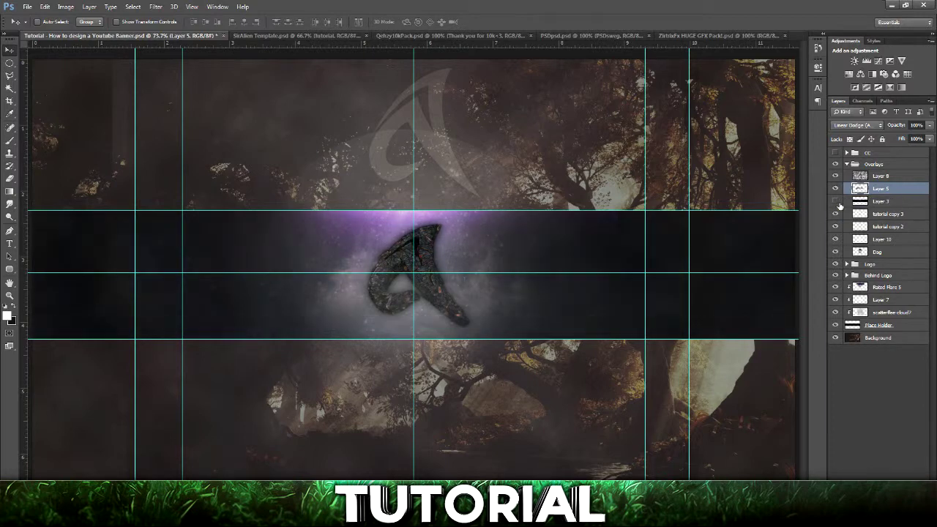
click(835, 202)
click(836, 202)
click(837, 155)
click(837, 155)
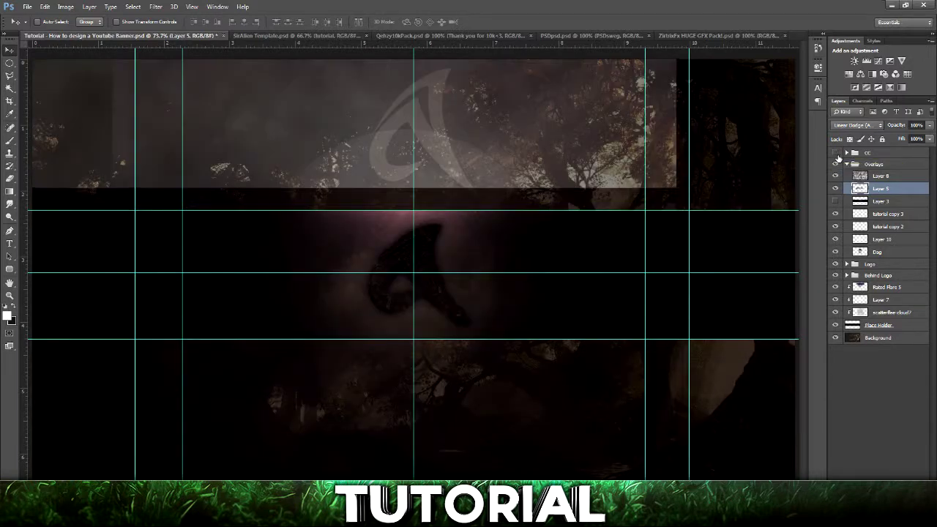
click(836, 154)
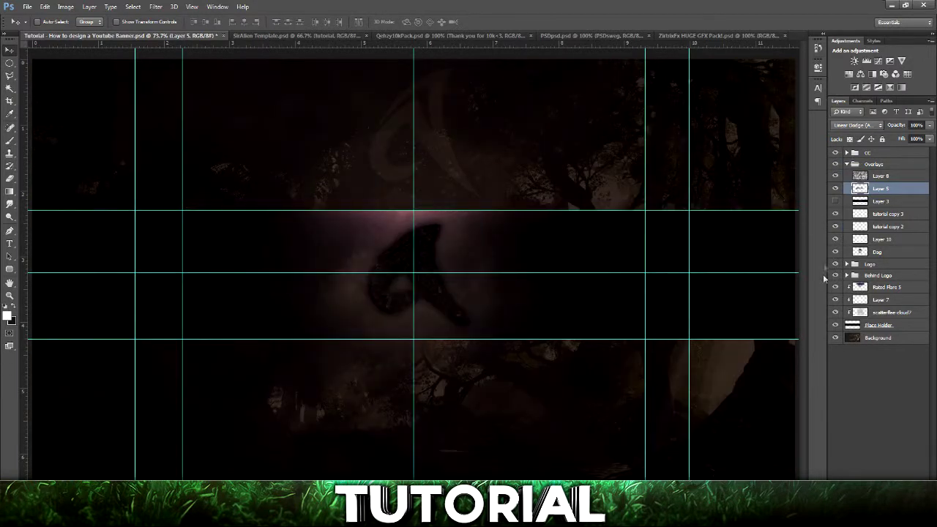
click(835, 200)
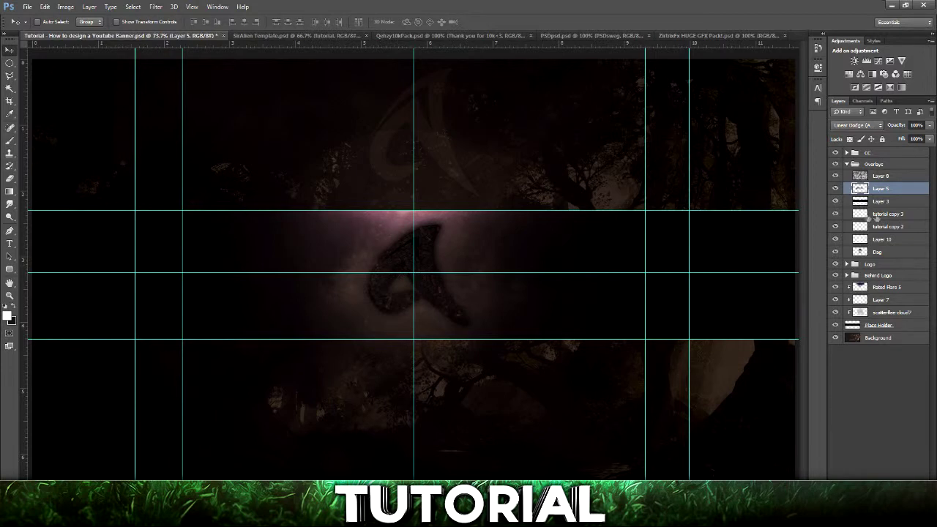
Hide the guides and compare the banner with tutorial copy 3, tutorial copy 2 and Layer 10 each hidden and shown
click(835, 213)
click(840, 214)
key(ctrl+semicolon)
click(836, 227)
click(841, 230)
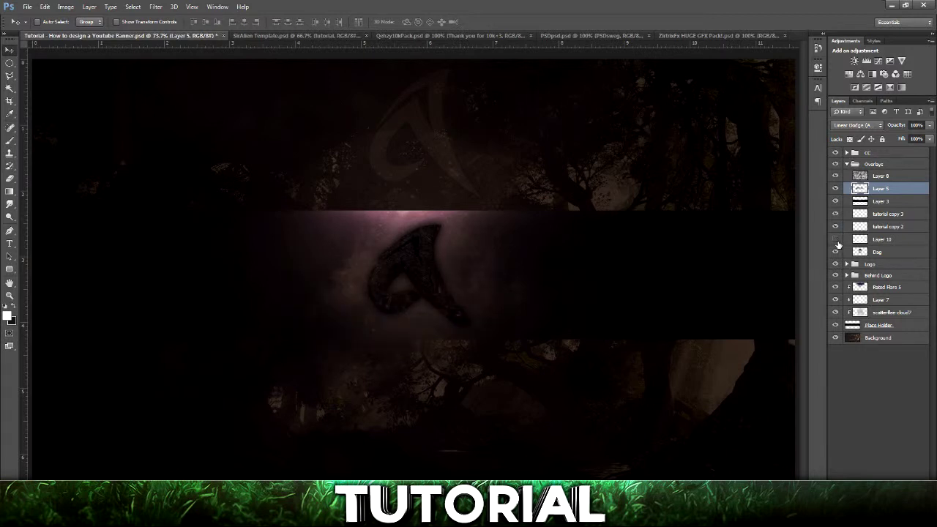
click(838, 244)
click(838, 244)
click(838, 243)
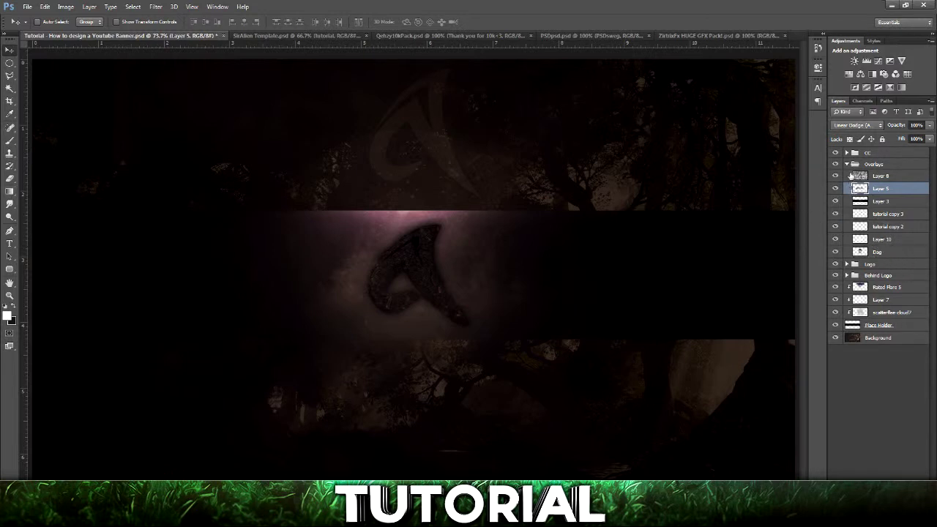
Collapse the Overlays group, expand the Logo group and examine its Layer 1, Curves 1 adjustment and tutorial copy layer
click(847, 164)
click(847, 176)
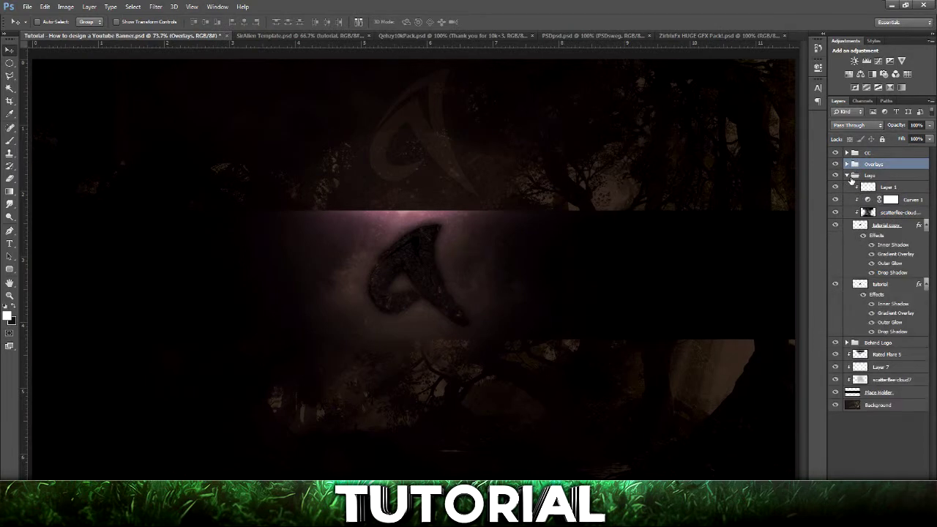
click(894, 188)
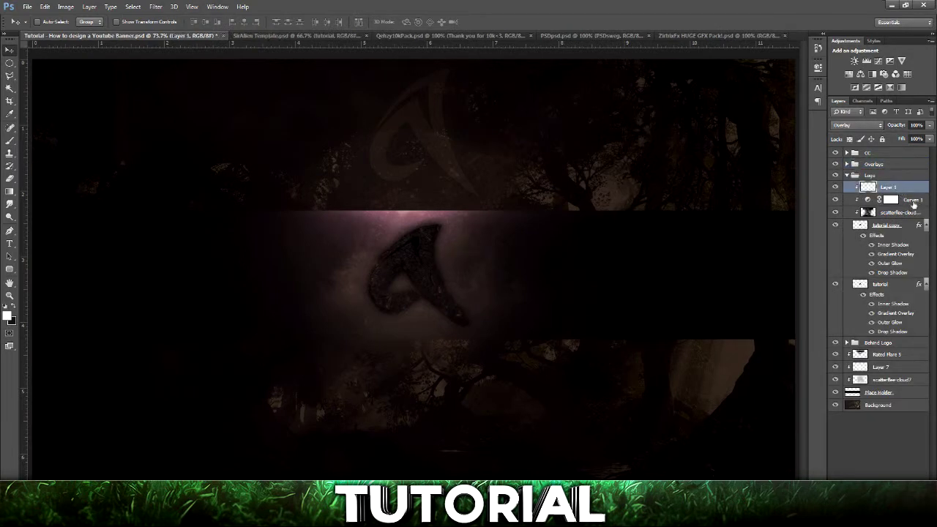
click(897, 202)
click(835, 201)
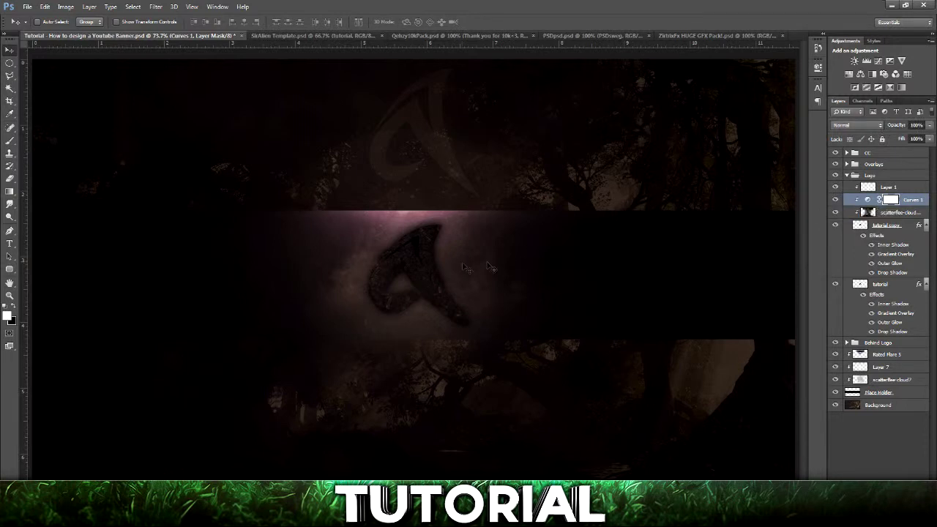
click(923, 201)
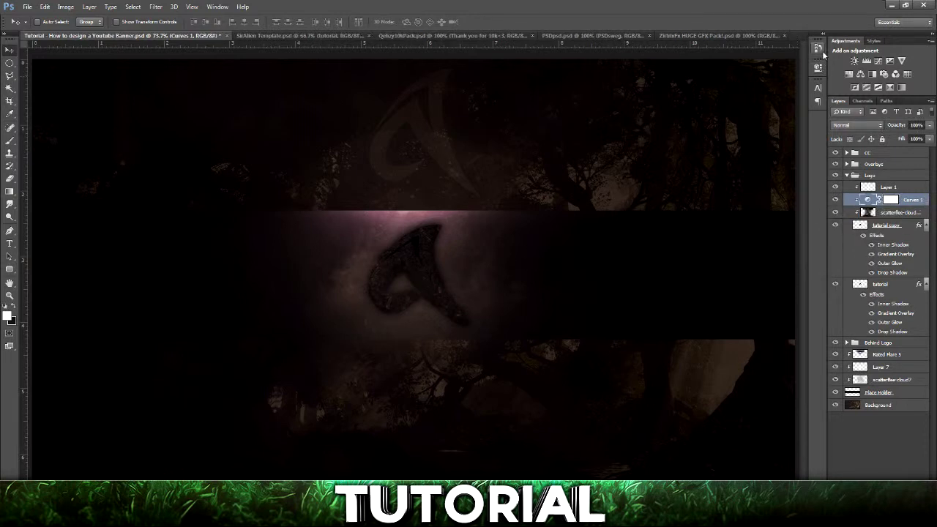
click(818, 69)
click(817, 68)
click(885, 227)
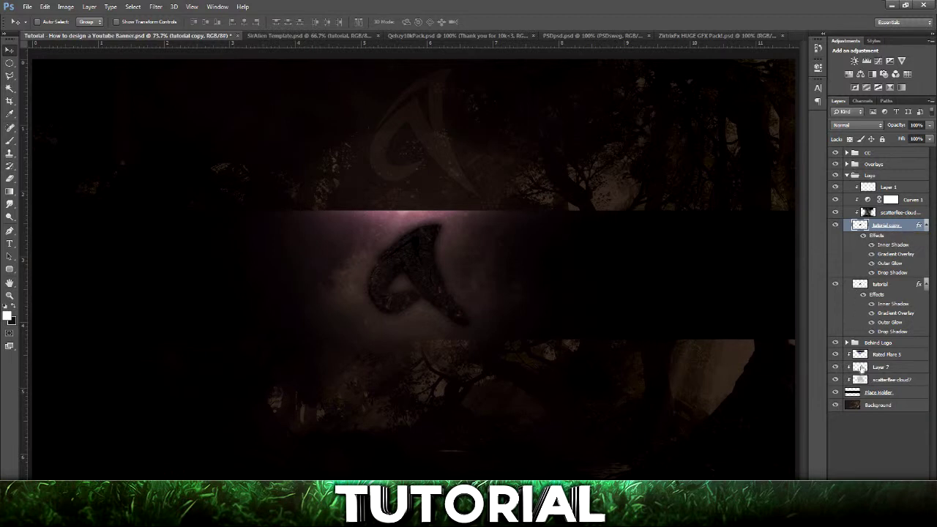
Expand the Behind Logo group, review its layers and compare the banner with the Texture3 (7) layer hidden and shown
click(848, 343)
scroll(843, 342, down, 1)
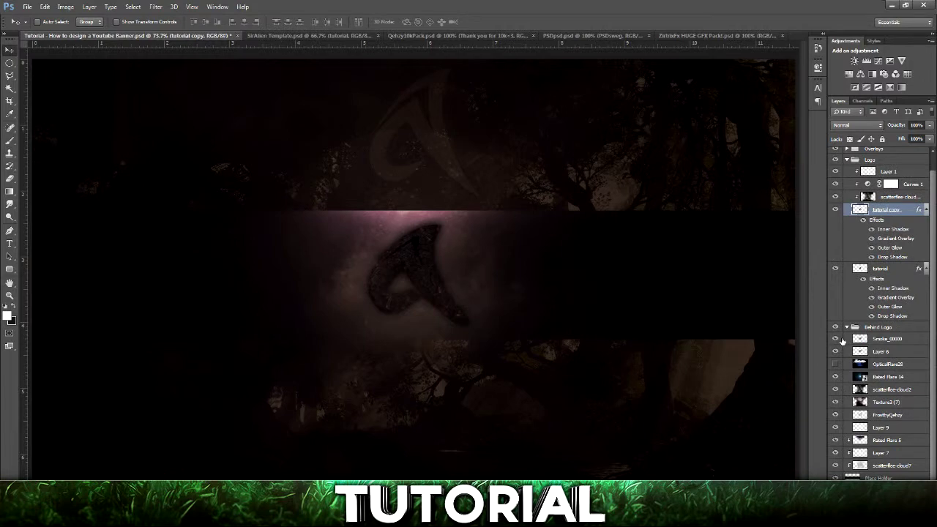
scroll(860, 276, up, 1)
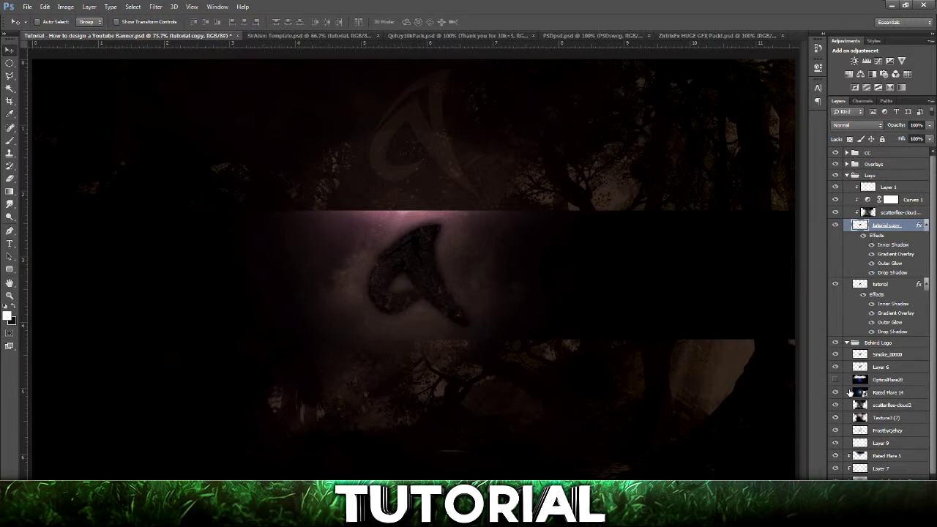
scroll(849, 393, down, 1)
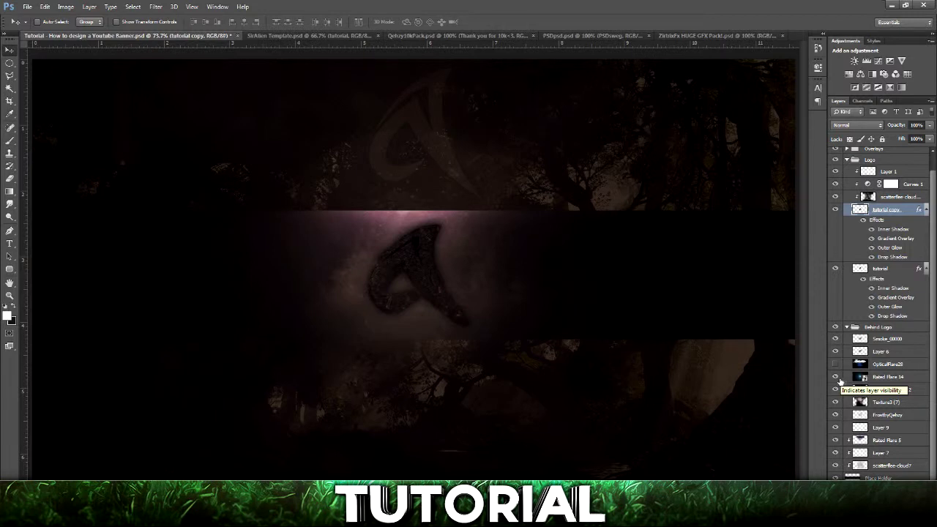
click(836, 402)
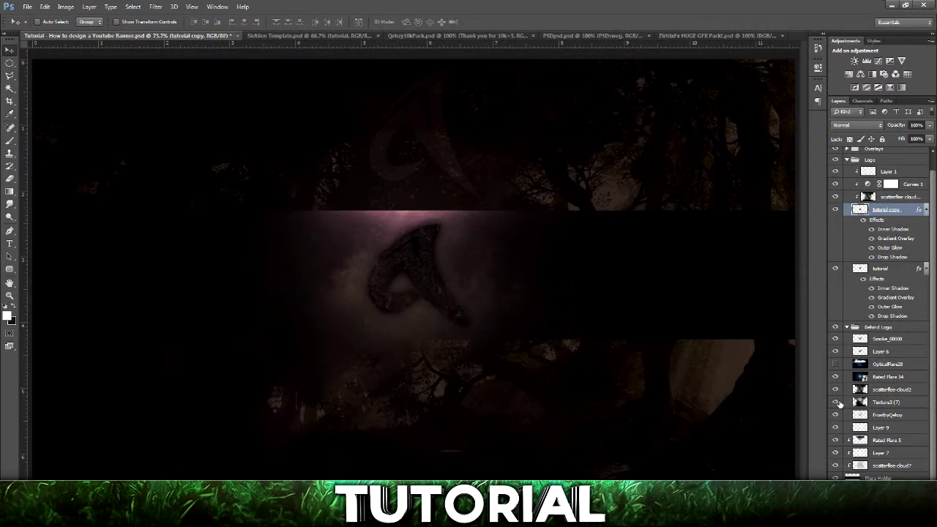
click(837, 402)
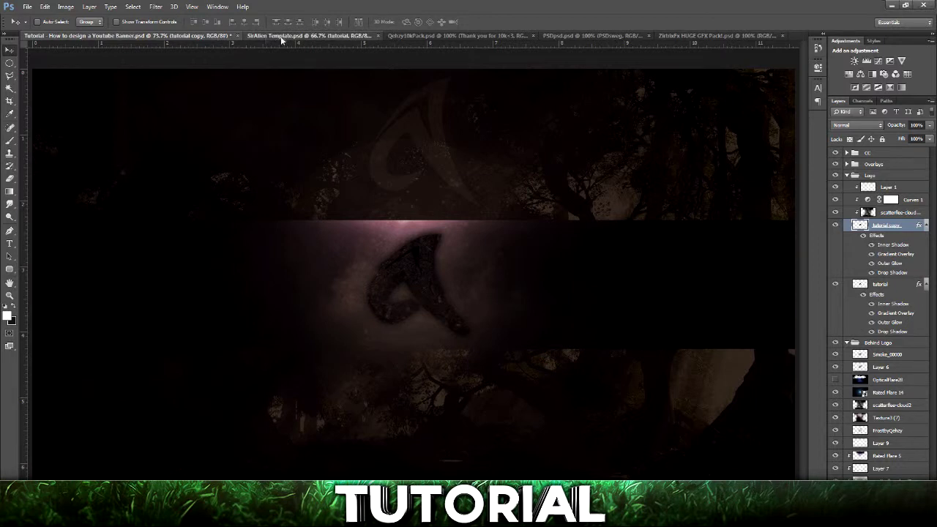
Switch to the SirAlien Template.psd document and duplicate the tutorial logo layer twice
click(344, 35)
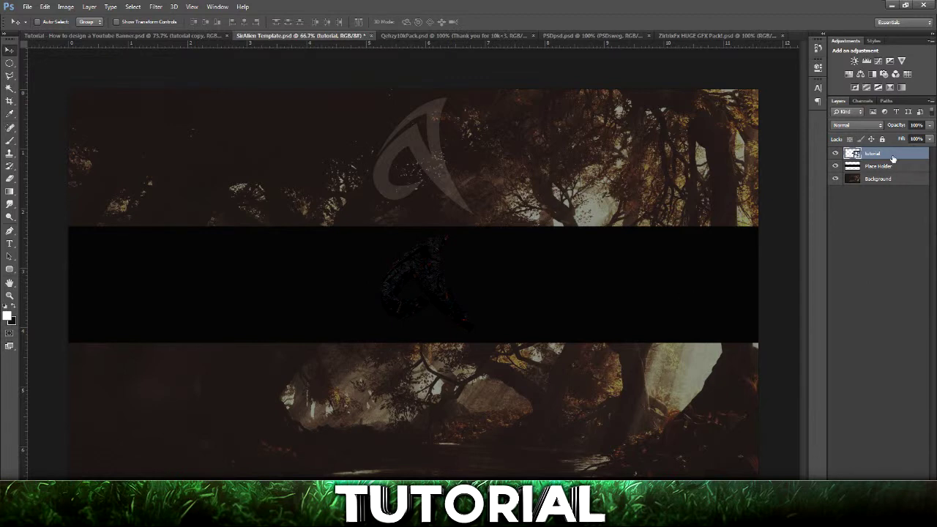
key(ctrl+j)
key(ctrl+j)
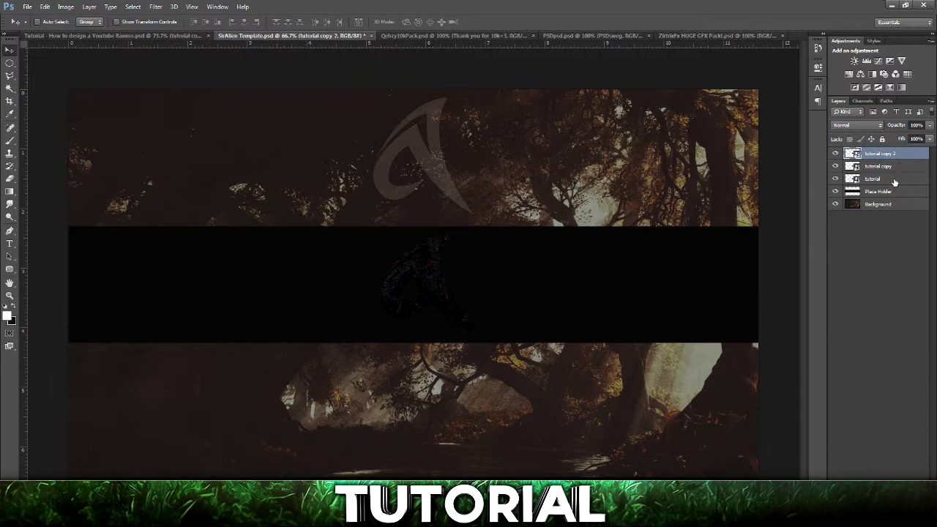
Rasterize the tutorial layer together with its two copies
shift+click(894, 181)
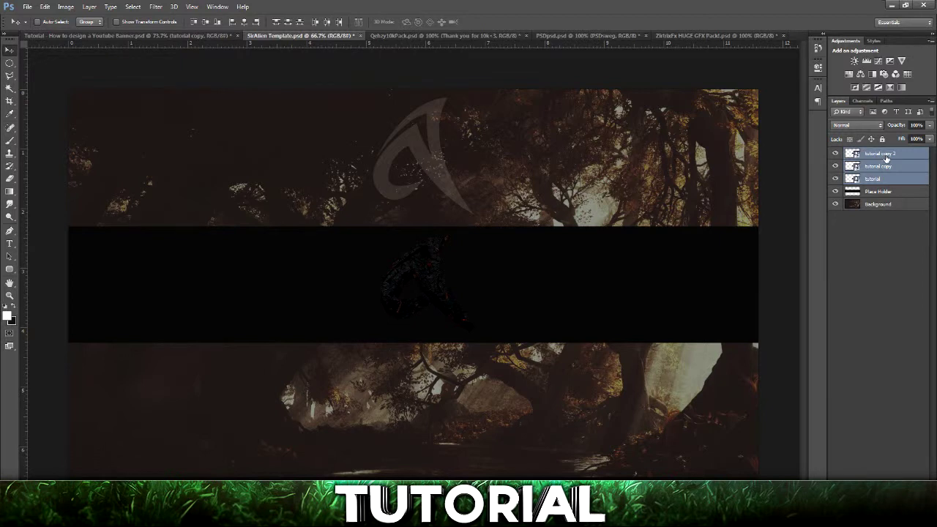
right_click(882, 176)
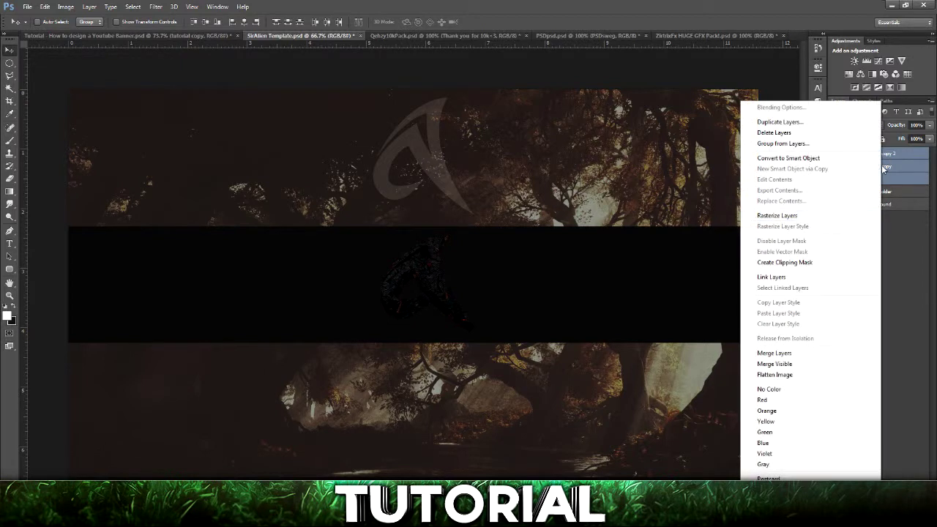
click(807, 216)
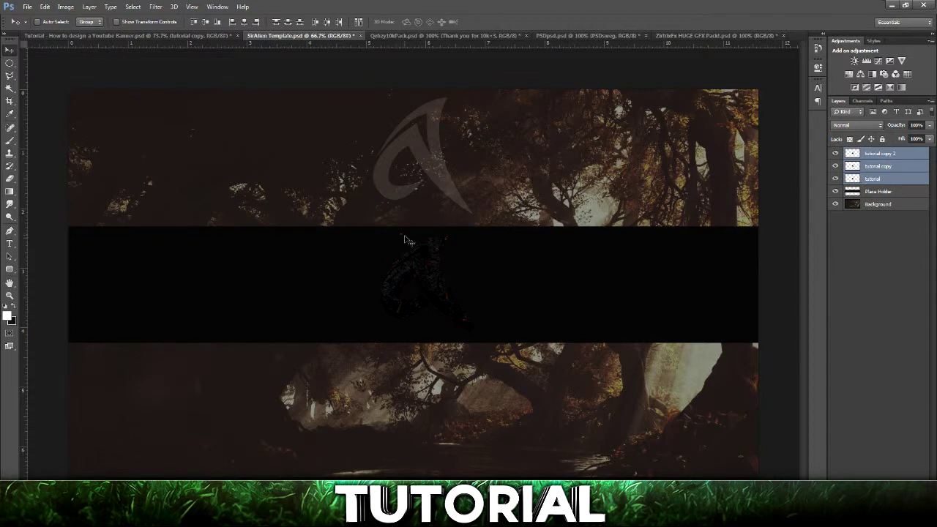
Hide the tutorial copy and tutorial copy 2 layers, keeping the original tutorial layer visible
click(889, 182)
click(888, 169)
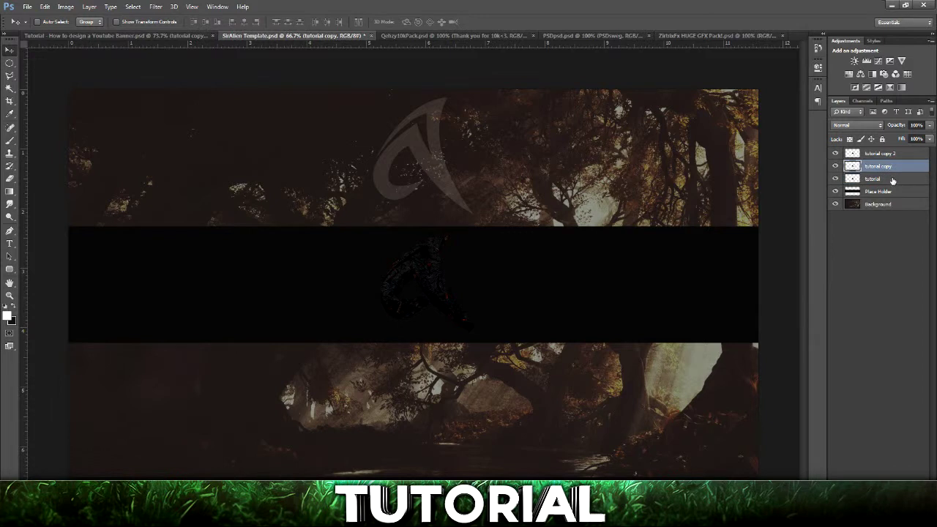
click(878, 153)
drag(835, 166, 836, 180)
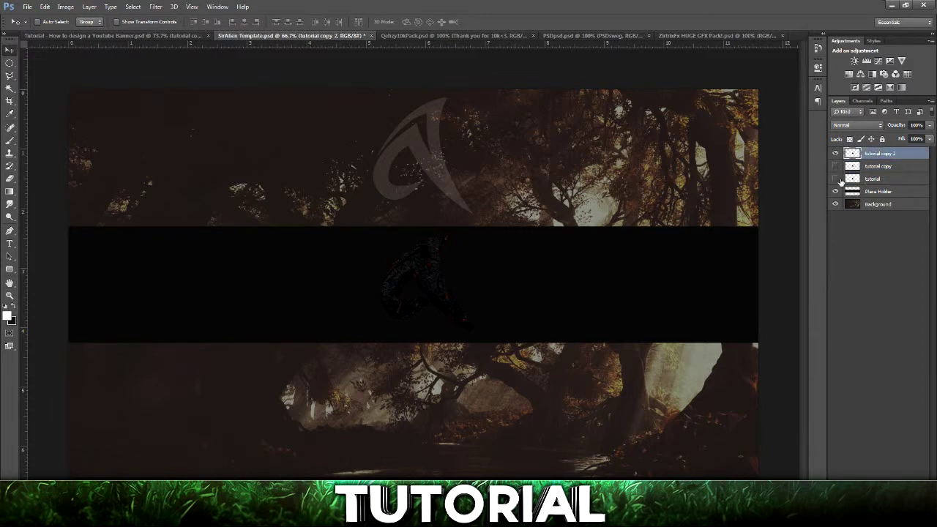
click(835, 153)
click(835, 178)
Open the tutorial layer's blending options and add a black drop shadow with Normal blend mode
click(903, 181)
click(903, 183)
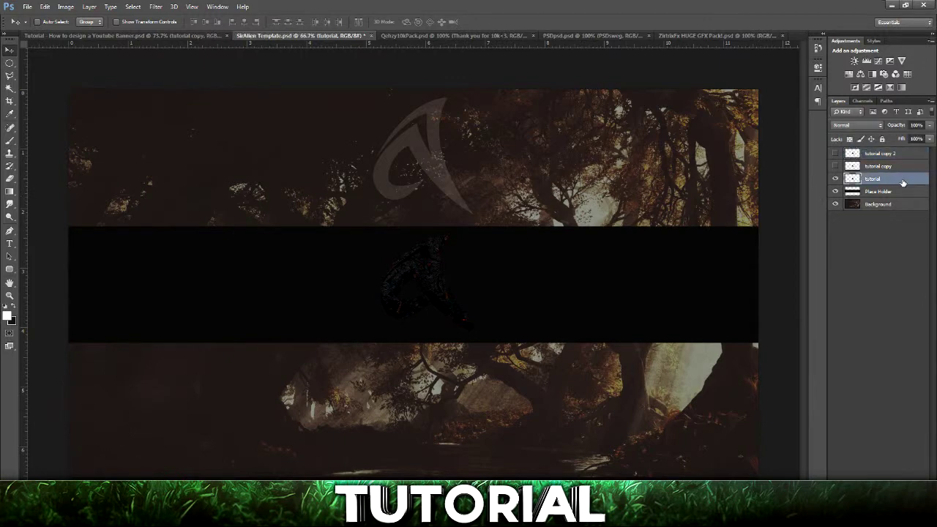
double_click(903, 183)
drag(743, 133, 198, 135)
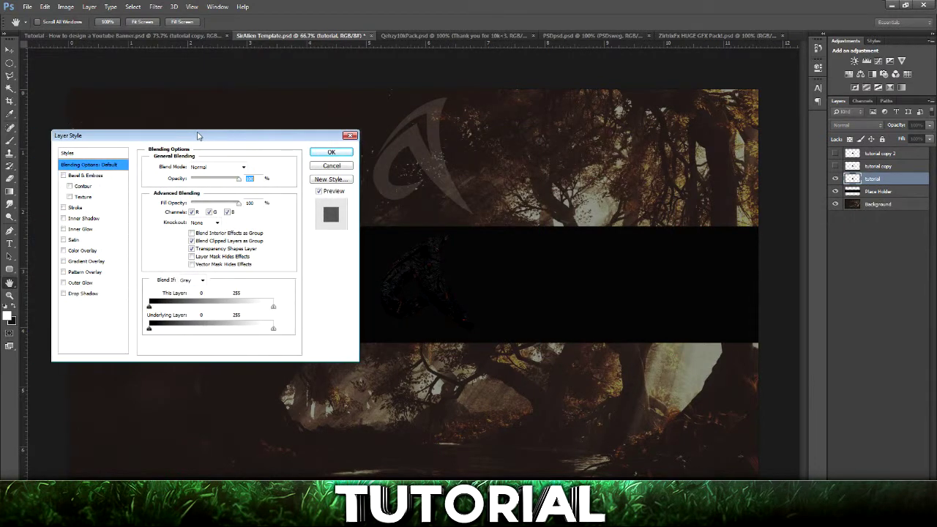
click(79, 294)
click(207, 167)
click(207, 178)
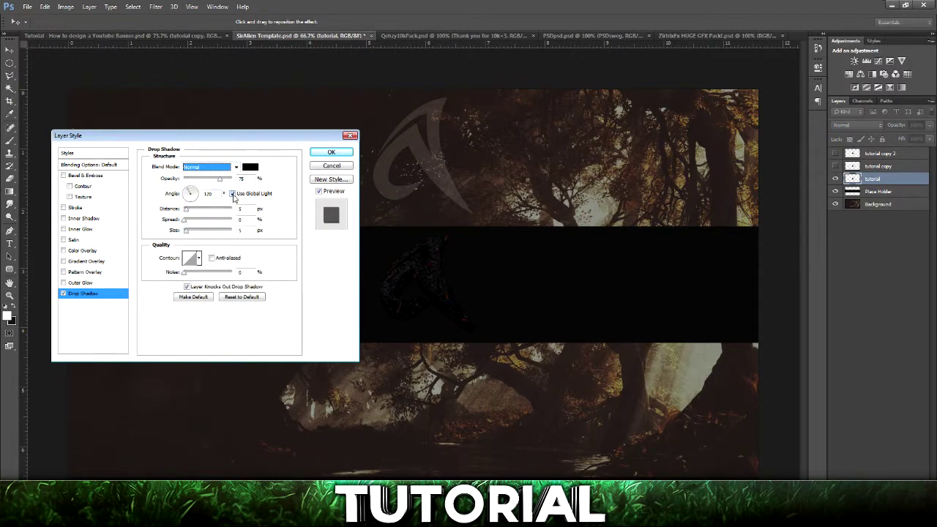
Turn off global light for the drop shadow, set its angle to 90° and distance to 0 px, and lower its opacity
click(233, 194)
double_click(216, 196)
text(90)
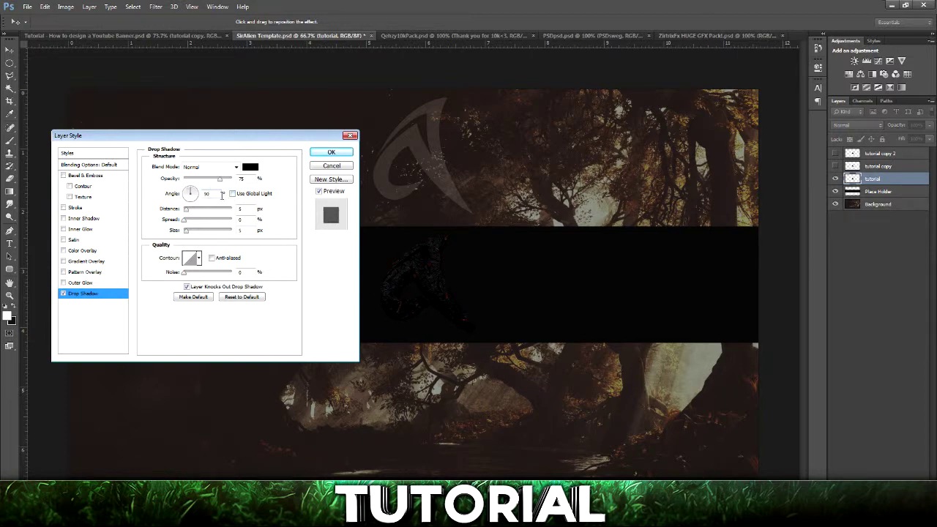
drag(186, 212, 120, 215)
drag(219, 180, 205, 181)
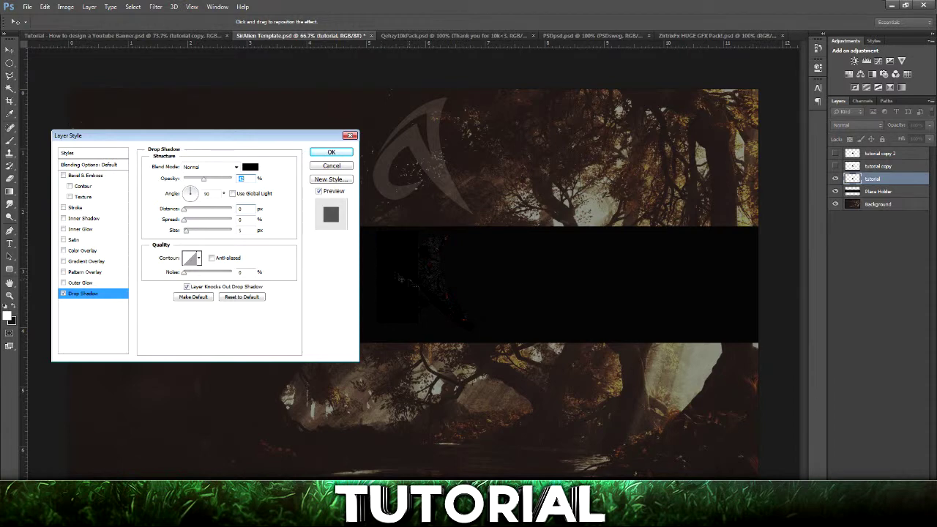
Add an outer glow with Normal blend mode and the black colour 000000 to the tutorial layer
click(63, 283)
click(73, 283)
click(203, 168)
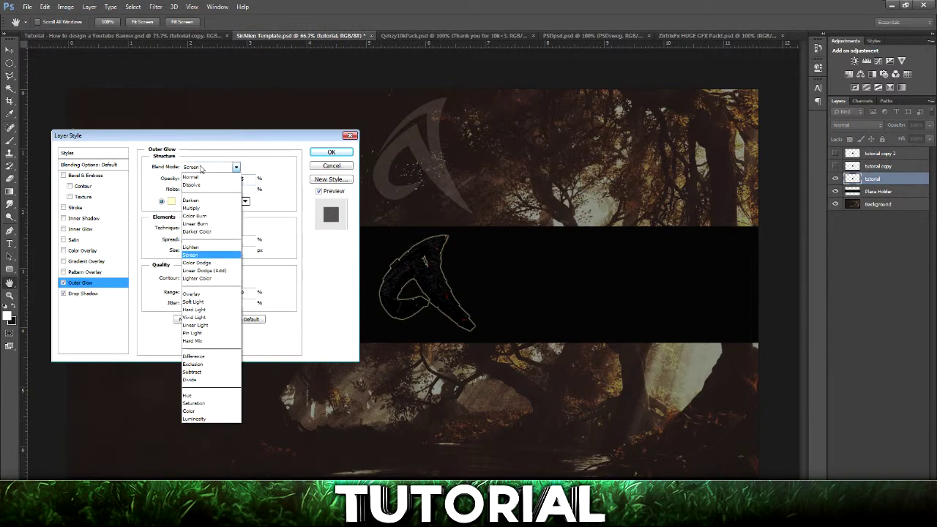
click(207, 167)
click(172, 202)
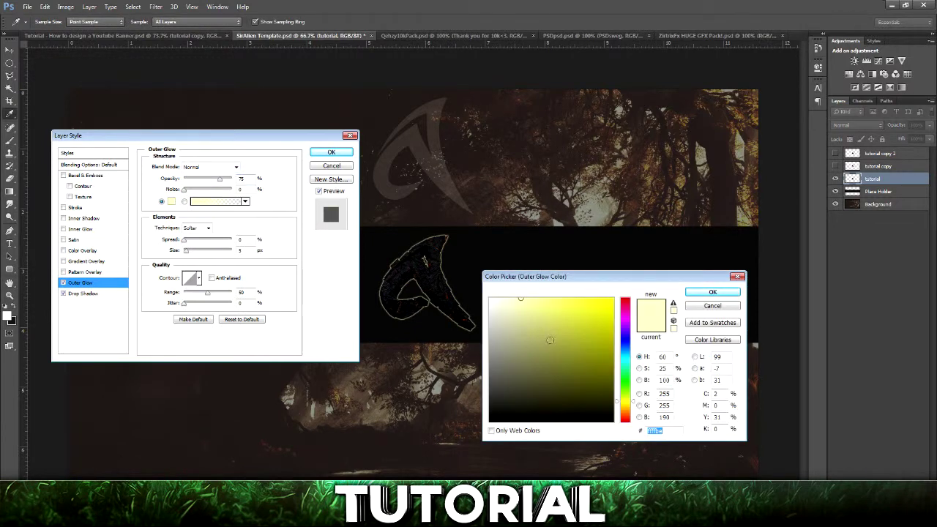
text(000000)
click(712, 292)
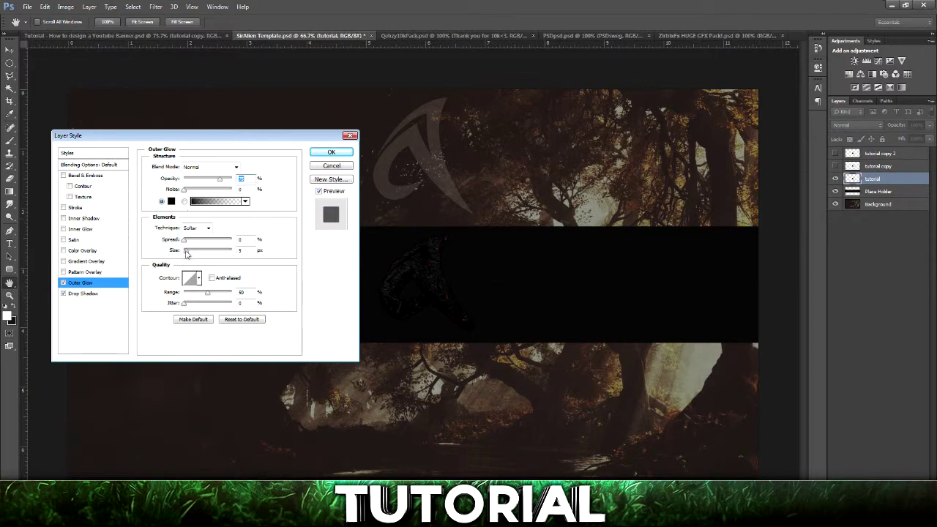
Increase the outer glow's size slightly and reduce the opacity of both the outer glow and the drop shadow
drag(188, 253, 192, 255)
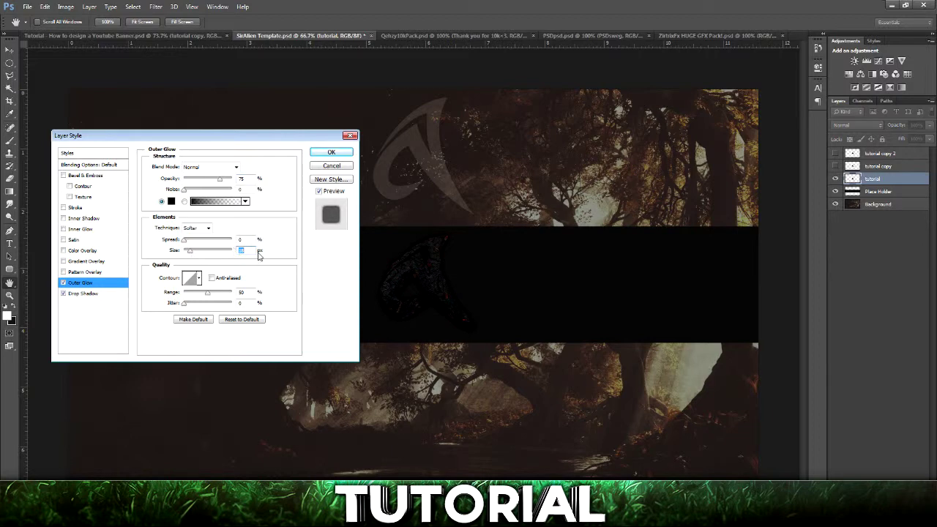
drag(220, 179, 201, 180)
click(84, 293)
drag(204, 182, 198, 182)
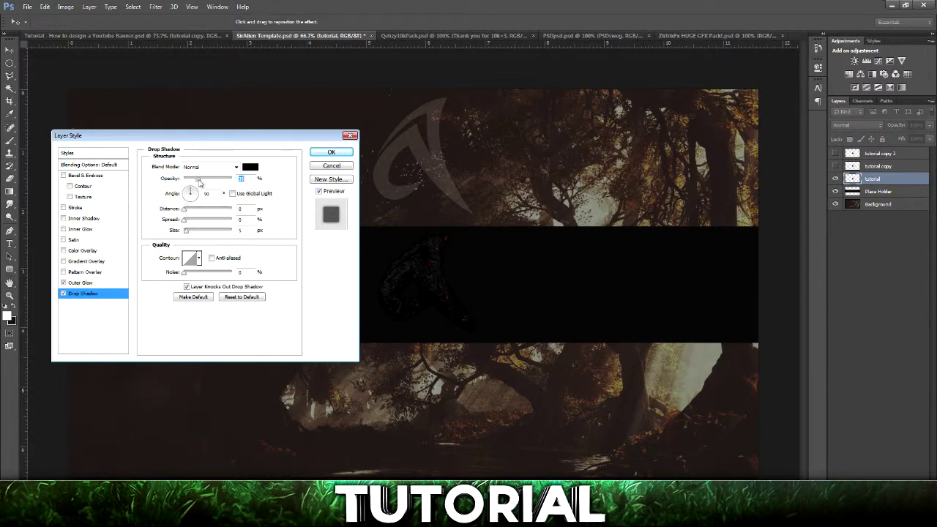
Add a reversed black-to-white gradient overlay with the Reflected style to the tutorial layer
click(64, 261)
click(93, 264)
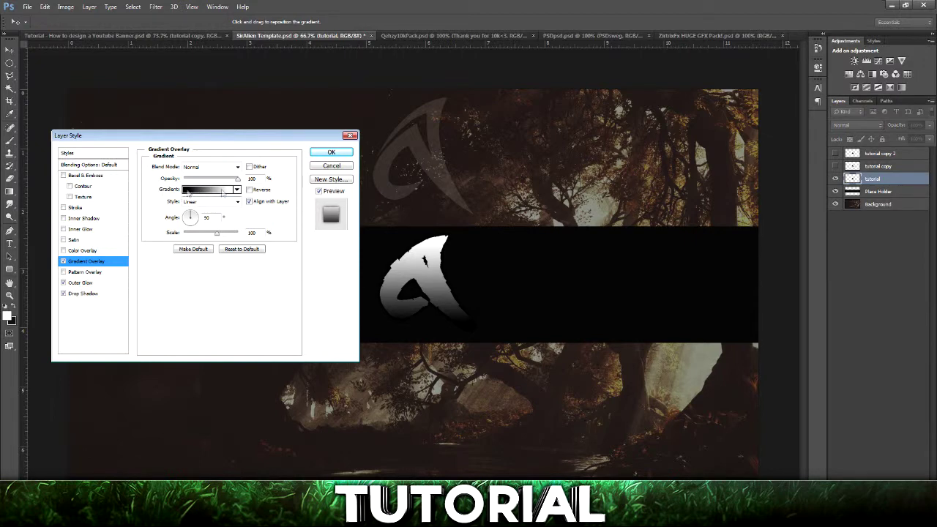
click(249, 190)
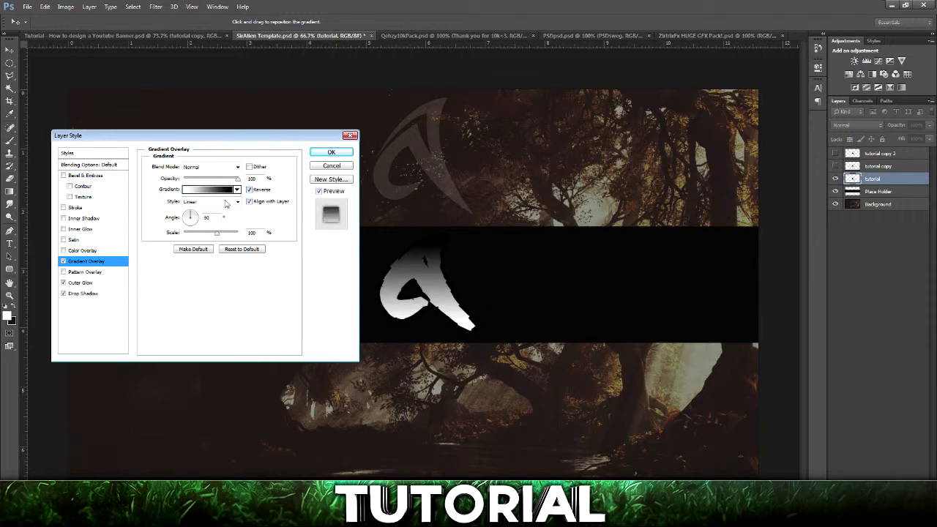
click(237, 201)
click(217, 235)
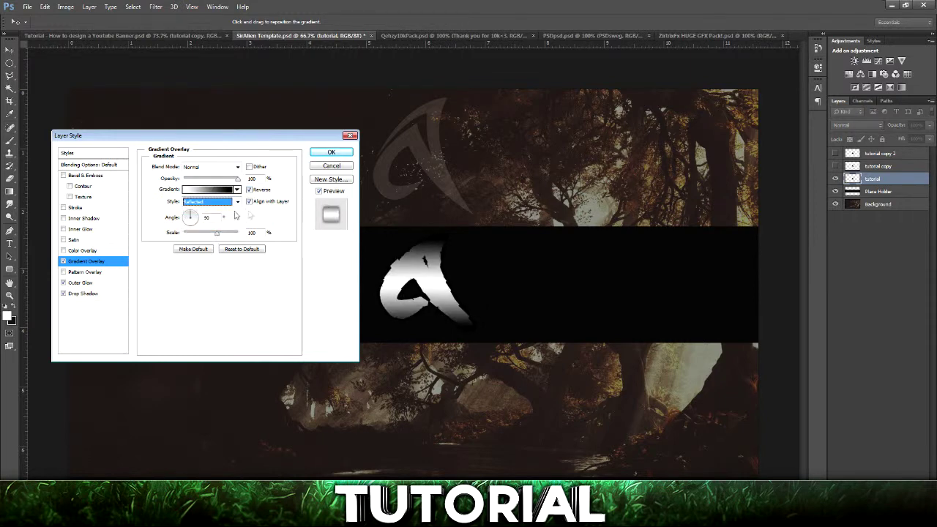
click(195, 204)
click(194, 204)
Set the gradient overlay to Overlay blend mode with 33% opacity and a 0° angle
click(213, 167)
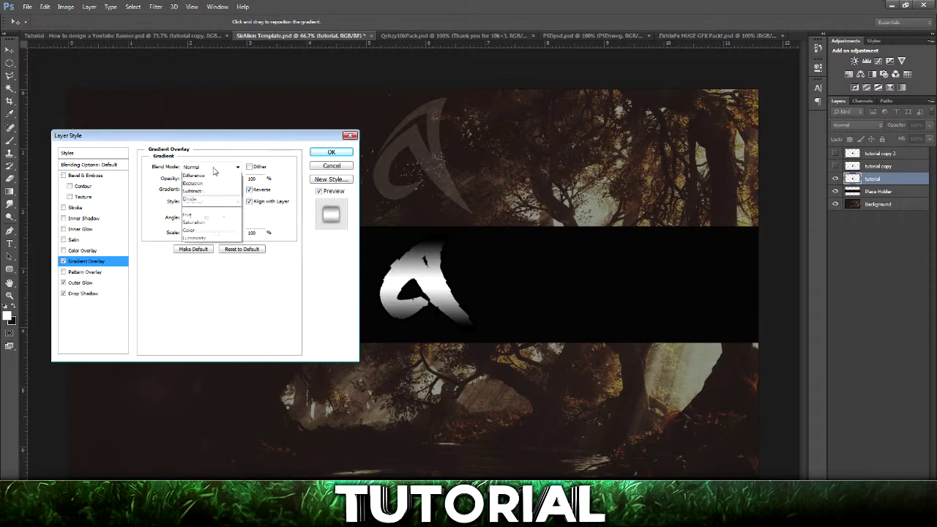
click(205, 295)
drag(237, 180, 202, 181)
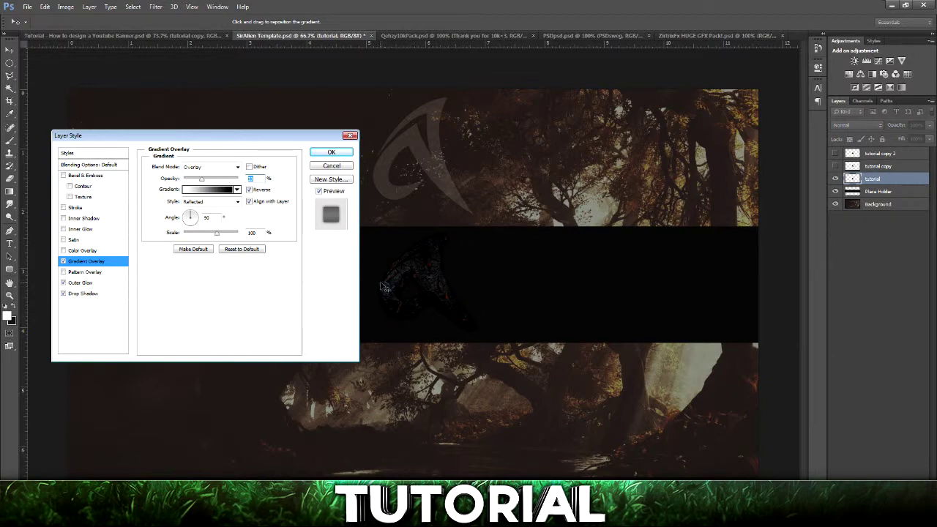
drag(192, 218, 259, 216)
key(Tab)
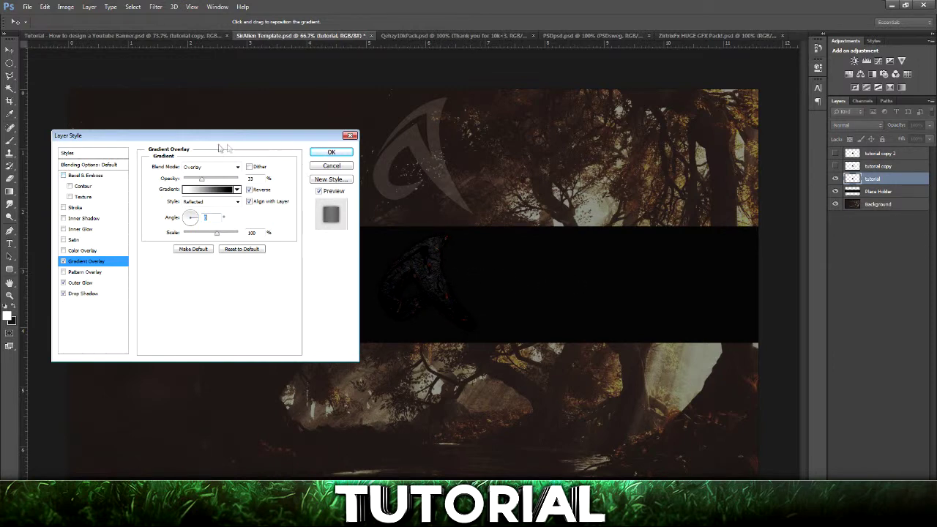
Add a white color overlay in Overlay blend mode to the tutorial layer and reduce its opacity to roughly half
click(63, 250)
click(86, 253)
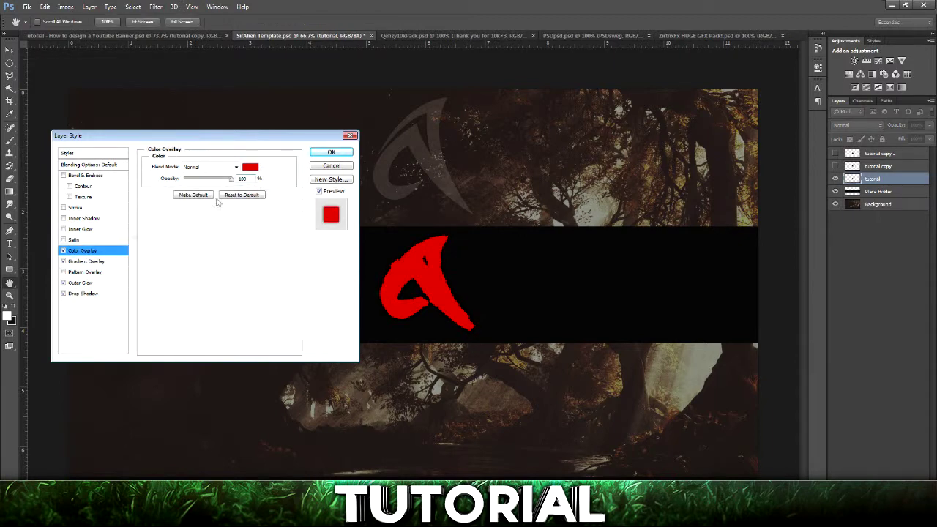
click(249, 167)
click(490, 300)
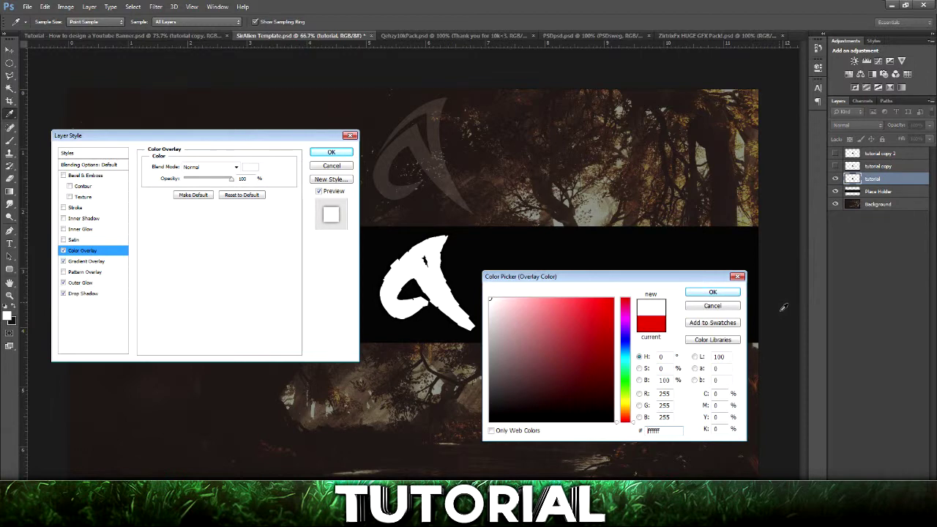
click(721, 293)
click(207, 167)
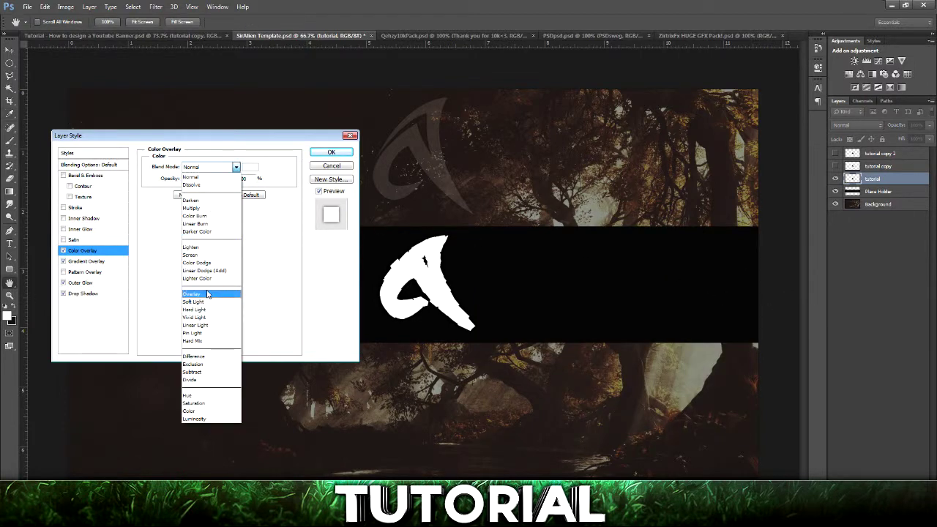
click(219, 293)
drag(221, 180, 205, 180)
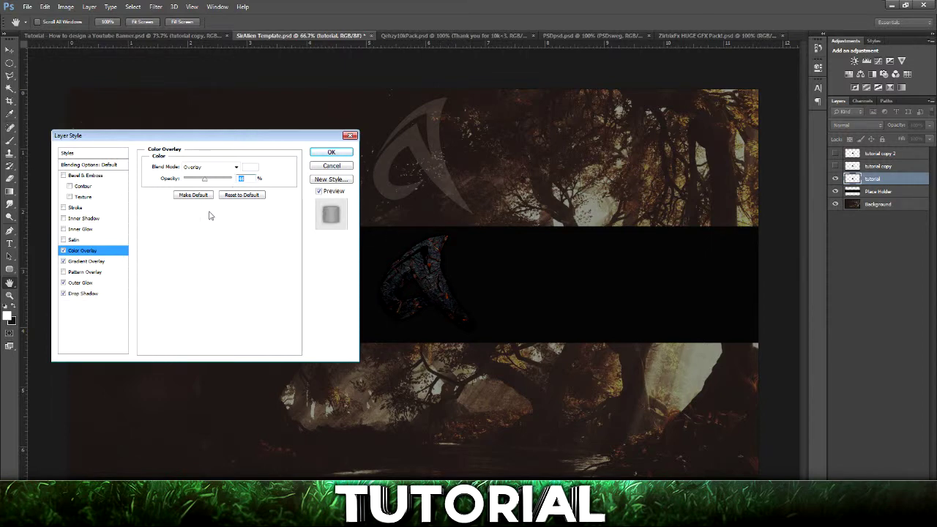
Try a pattern overlay with a diagonal pixel pattern and the cracked stone texture, moving the style dialog clear of the logo
click(64, 273)
click(82, 273)
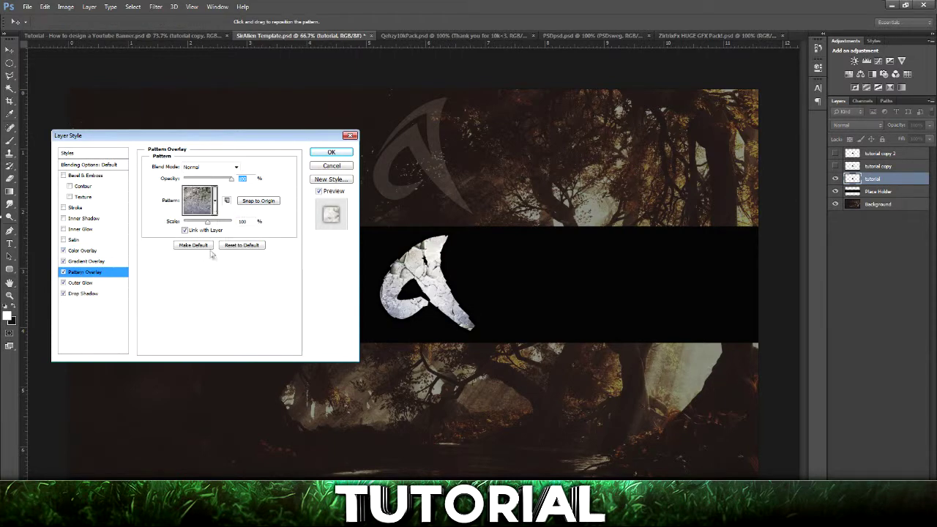
click(214, 200)
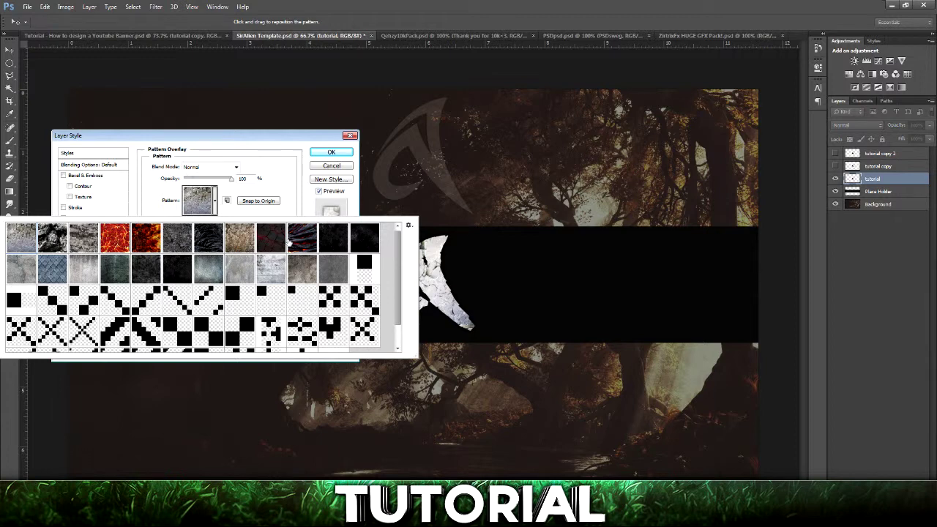
click(150, 308)
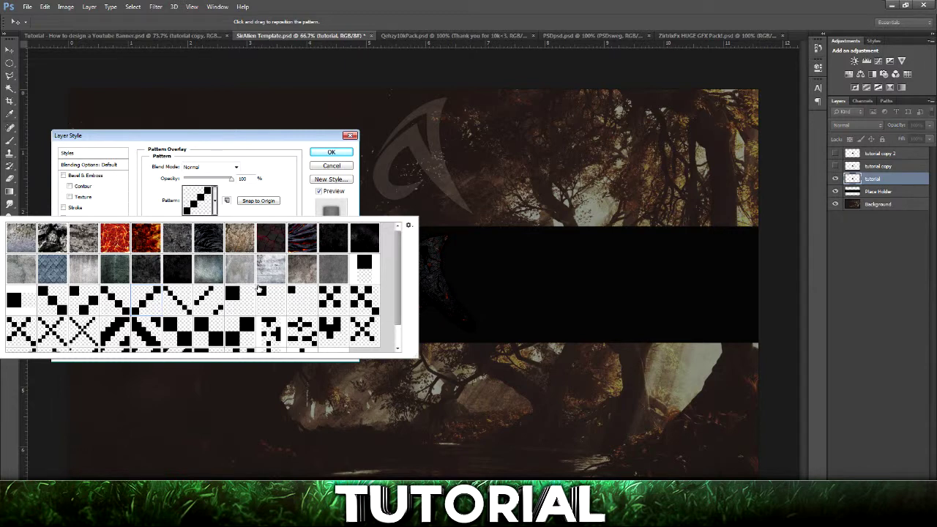
click(21, 240)
click(376, 250)
drag(209, 140, 728, 112)
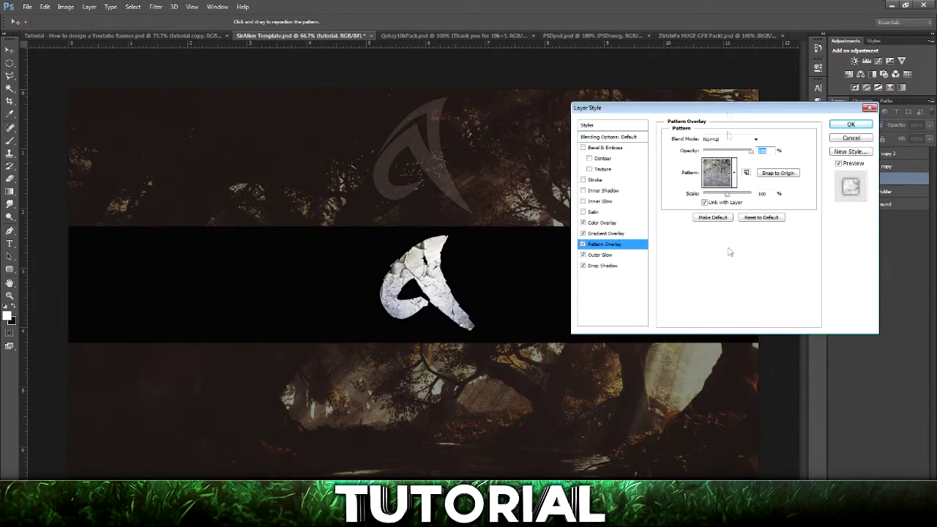
Try out the lava, rock, metal and concrete textures as the logo's pattern overlay, ending on the plain dark grey one
click(734, 173)
click(655, 214)
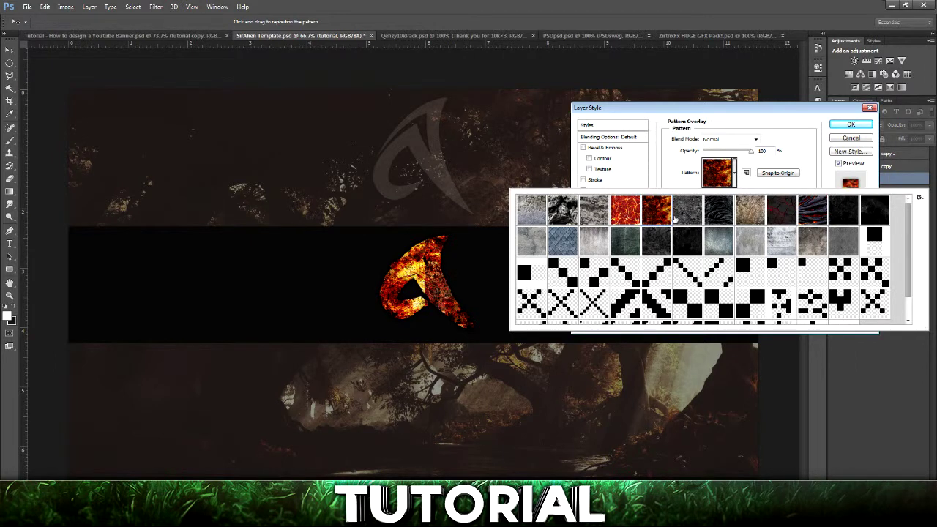
click(677, 218)
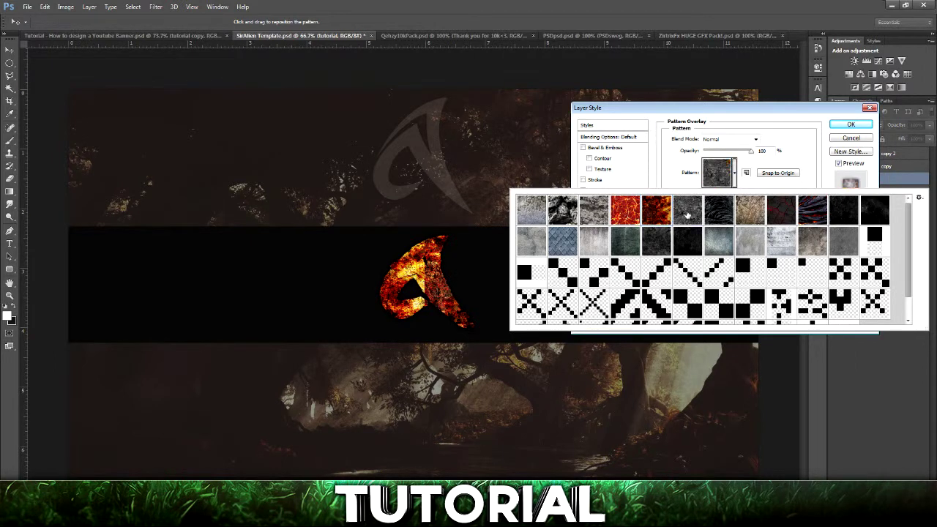
click(794, 212)
click(814, 213)
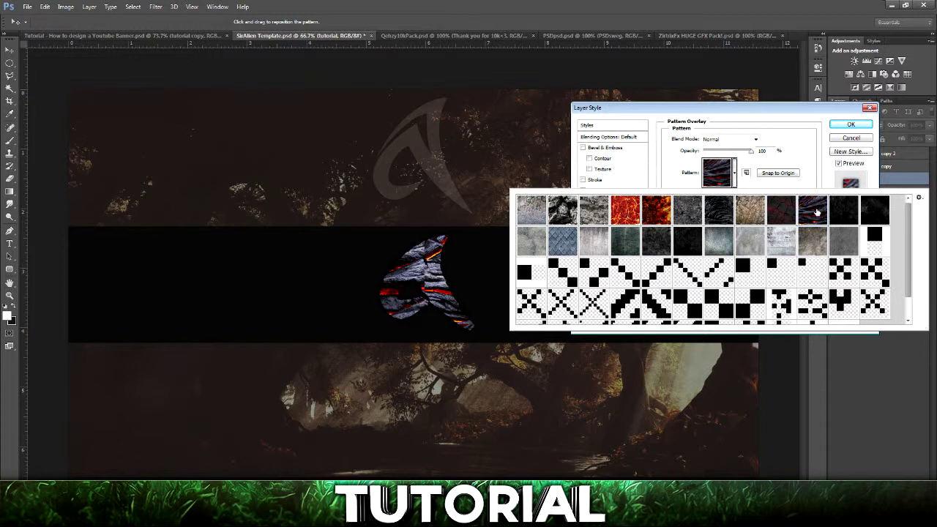
click(568, 242)
click(544, 242)
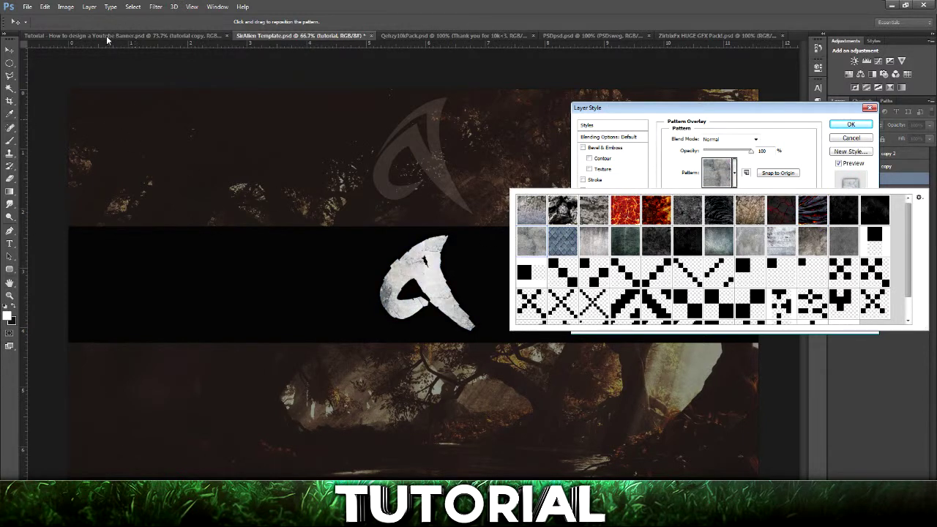
click(576, 213)
click(597, 212)
click(686, 243)
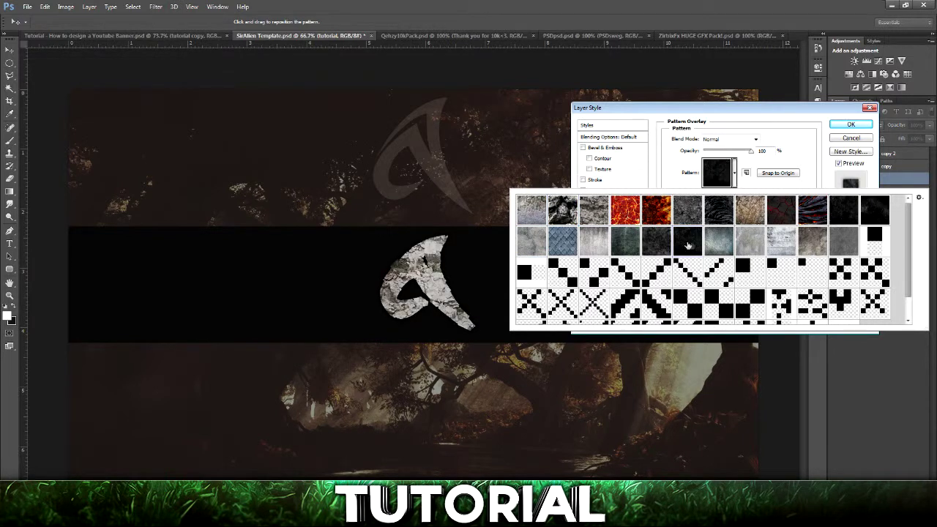
click(721, 243)
click(756, 244)
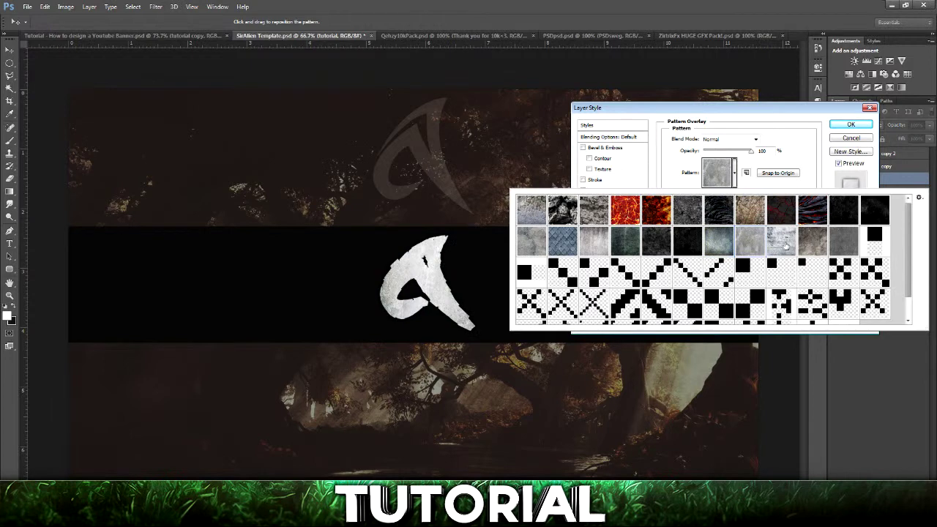
click(782, 243)
click(815, 244)
click(849, 247)
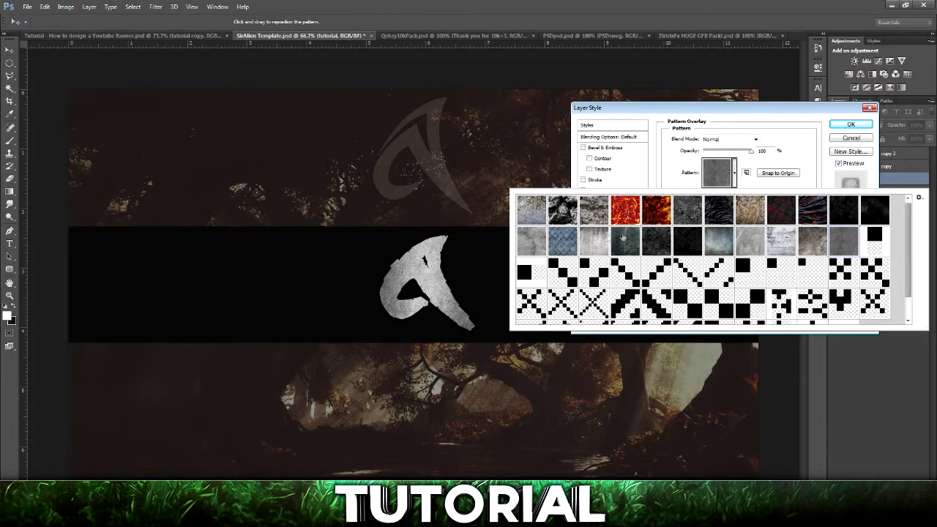
Close the pattern choices and switch off the tutorial layer's pattern overlay
scroll(785, 265, down, 1)
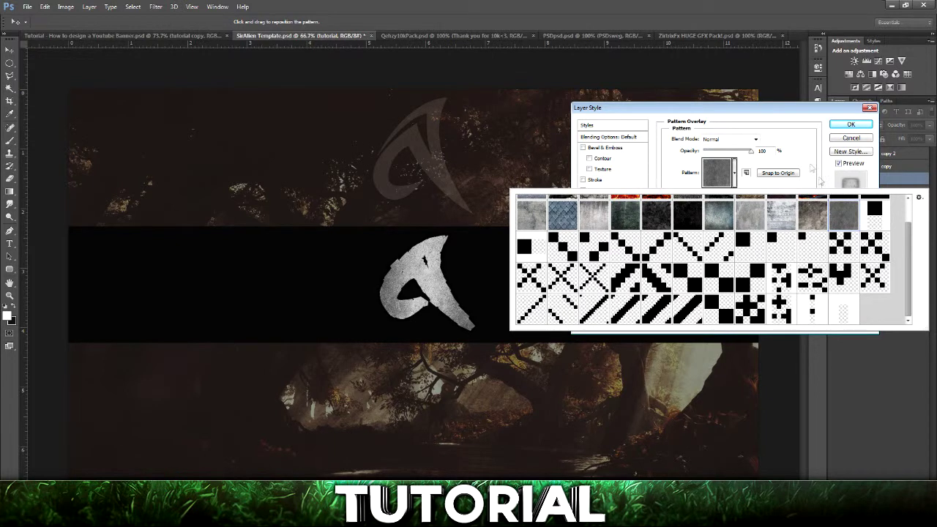
click(810, 169)
click(582, 244)
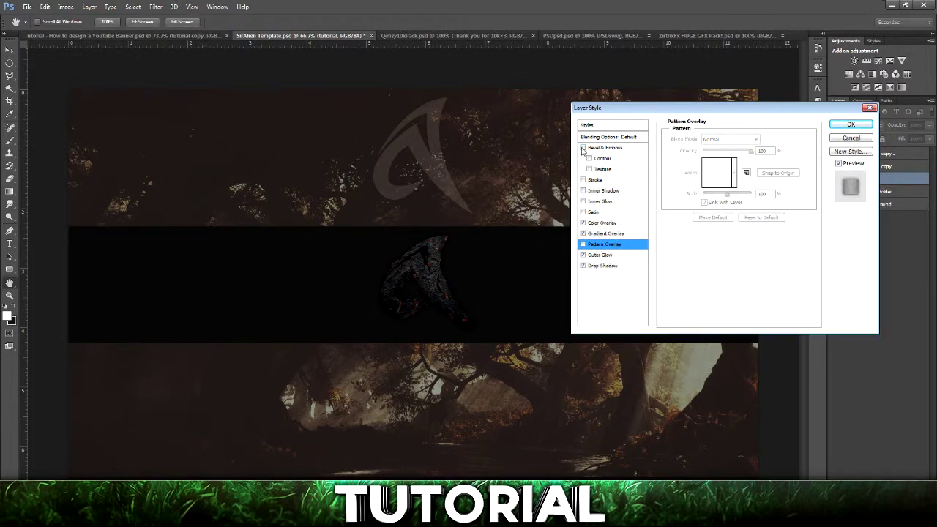
Add an inner shadow to the tutorial layer in Overlay mode at 30% opacity, 90° angle without global light, distance 0 and size 43 px
click(583, 190)
click(596, 193)
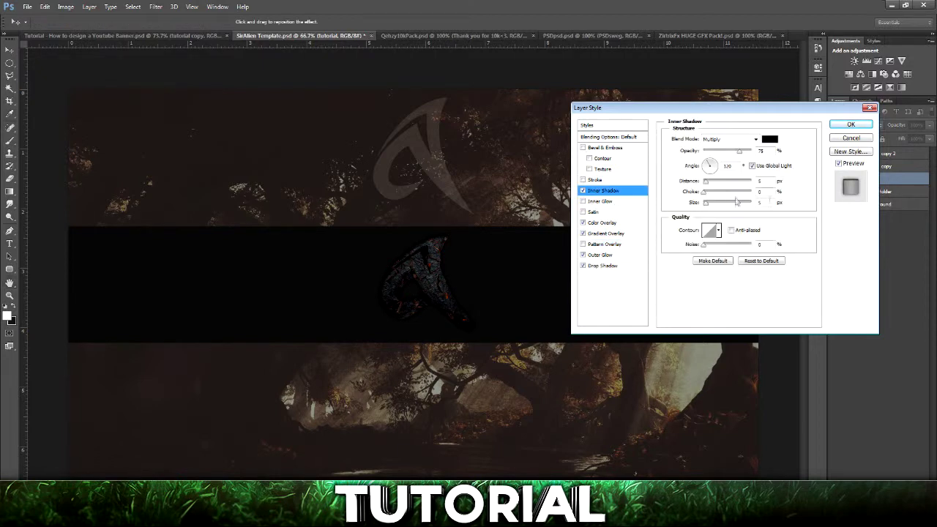
click(752, 167)
text(90)
drag(706, 182, 717, 207)
drag(717, 151, 718, 154)
click(725, 139)
click(732, 272)
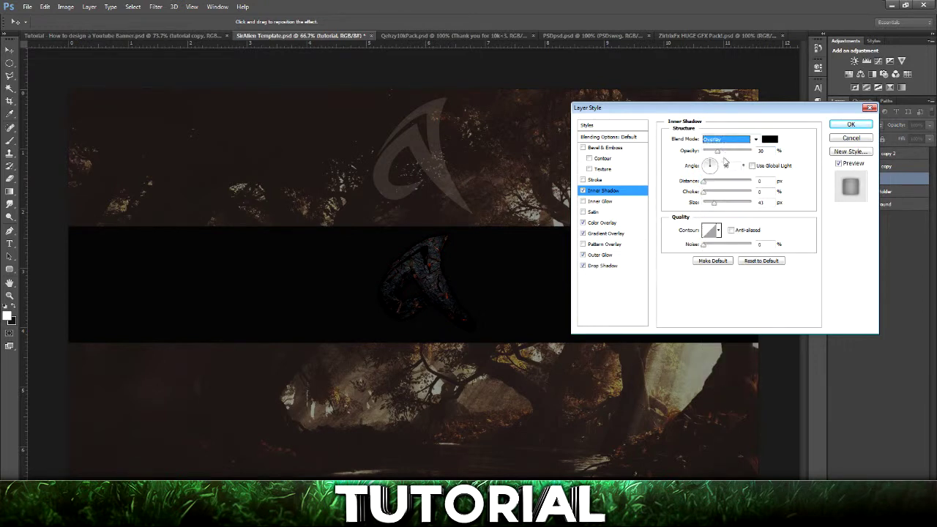
click(601, 191)
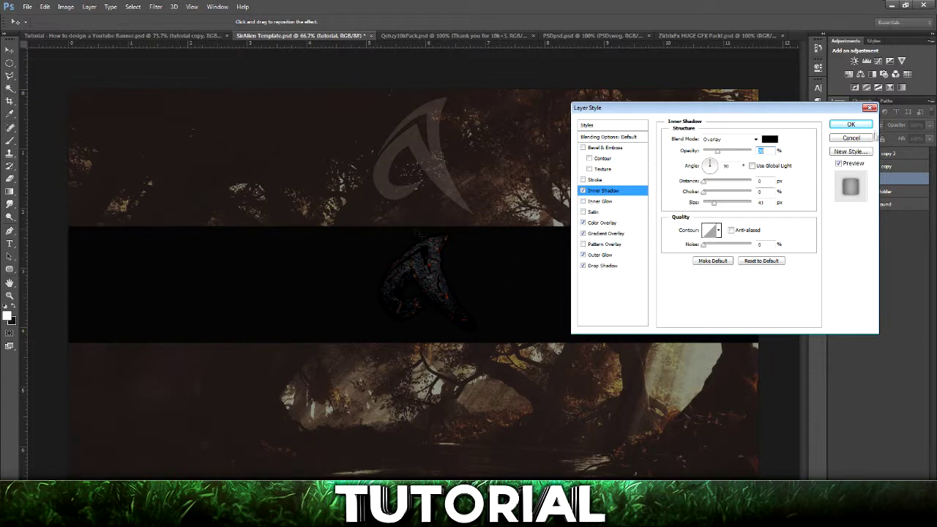
click(861, 124)
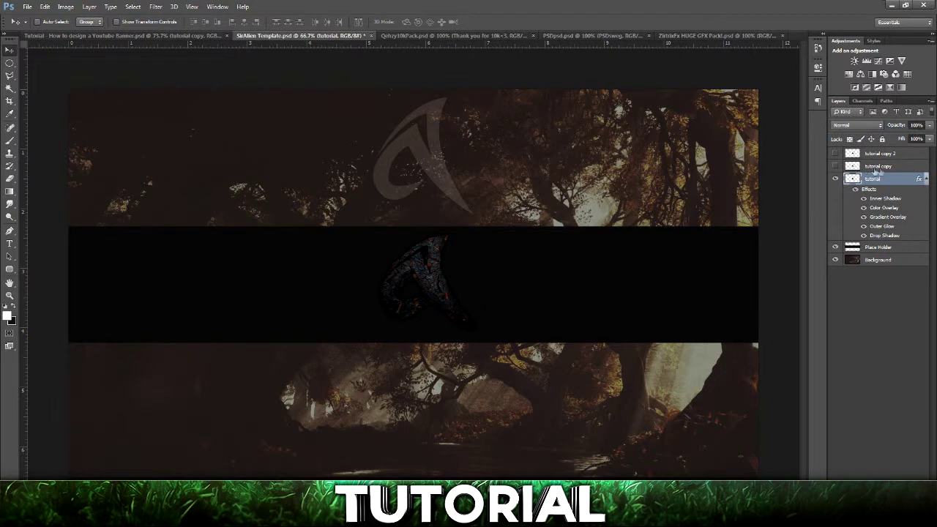
Hide the tutorial layer, show and select the tutorial copy 2 layer, and open the Filter Gallery's Glowing Edges filter for it
click(835, 178)
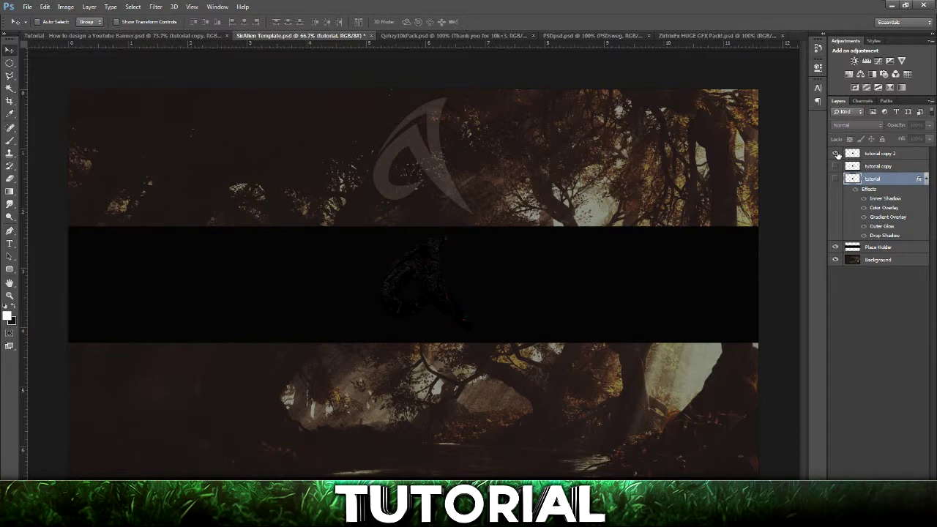
click(895, 155)
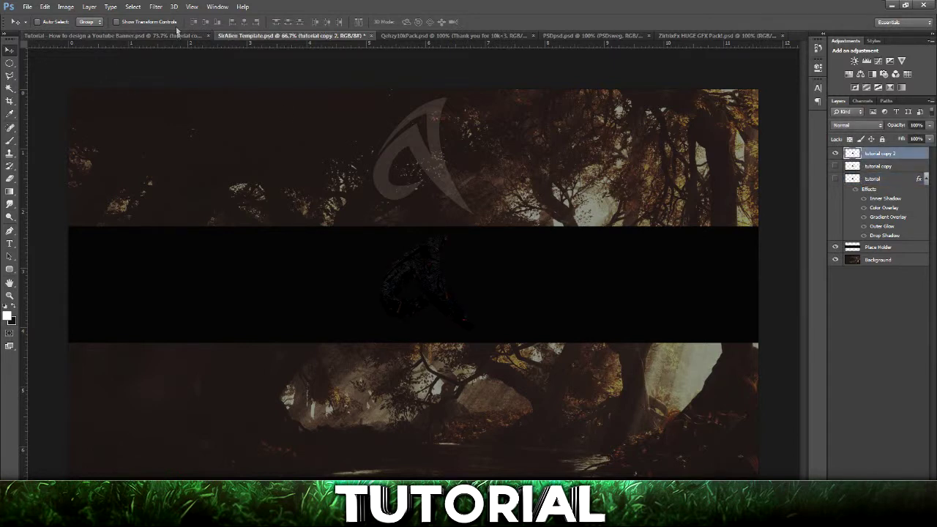
click(156, 6)
click(169, 46)
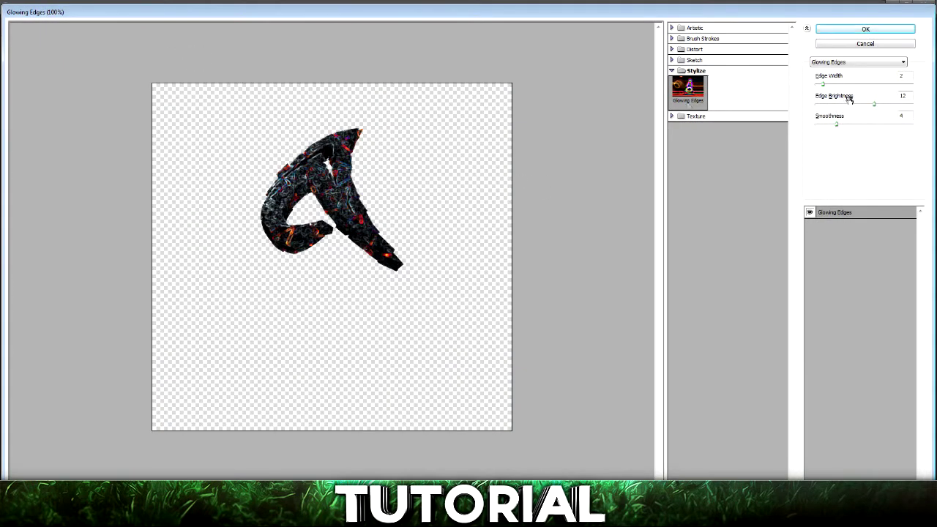
click(855, 63)
click(811, 83)
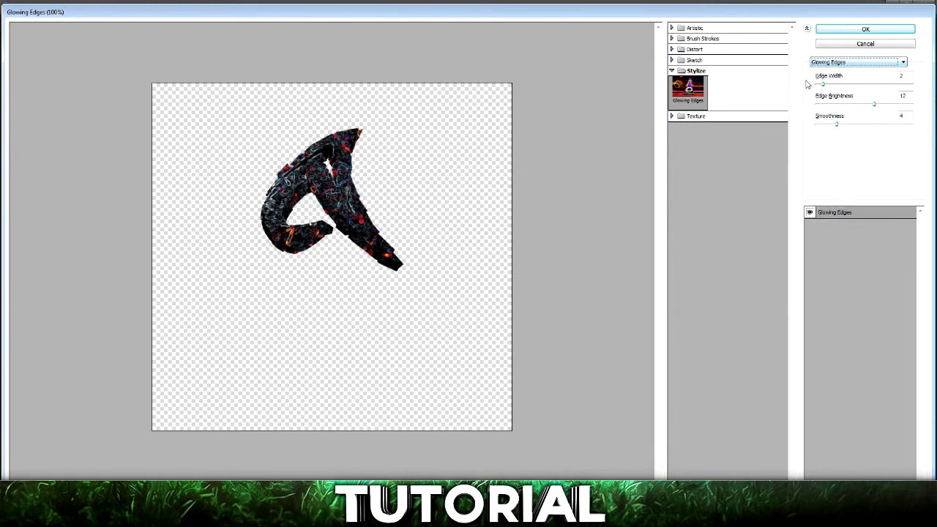
Apply Glowing Edges to the tutorial copy 2 layer with edge width 3, edge brightness 15 and smoothness 5
drag(823, 85, 825, 91)
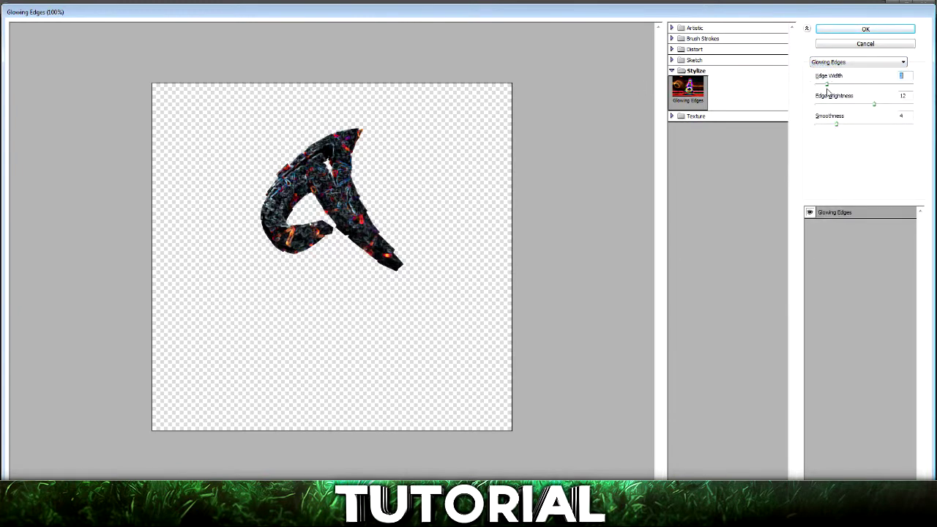
click(688, 89)
drag(870, 104, 895, 119)
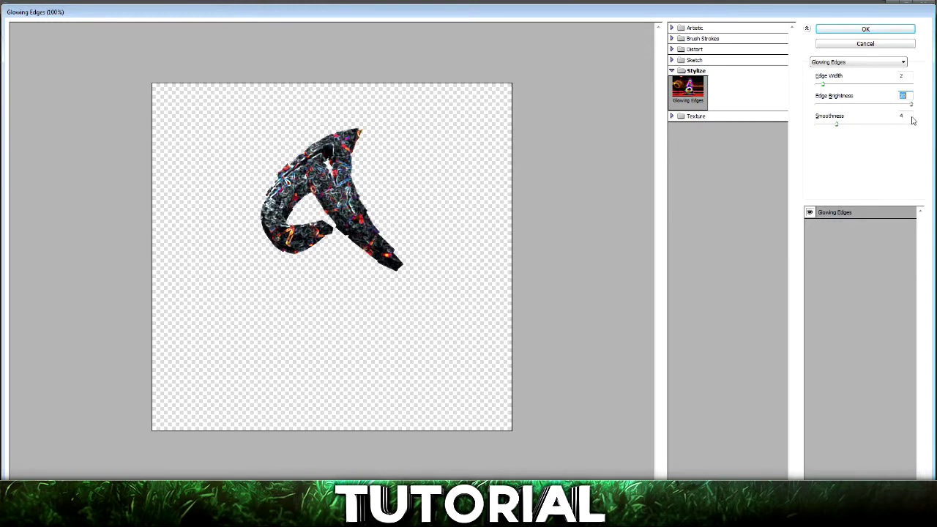
mouse_move(834, 124)
mouse_down()
mouse_move(865, 125)
mouse_move(849, 130)
mouse_up()
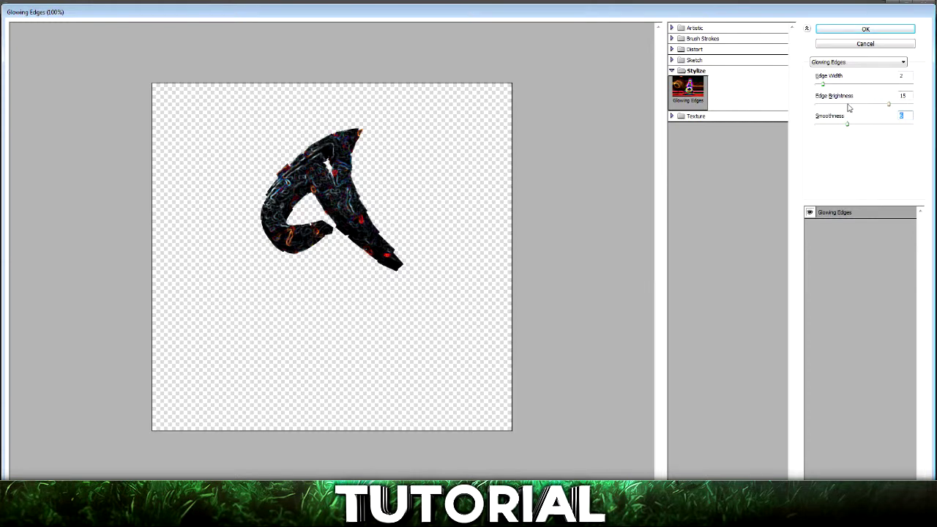
mouse_move(823, 85)
mouse_down()
mouse_move(851, 93)
mouse_move(834, 95)
mouse_up()
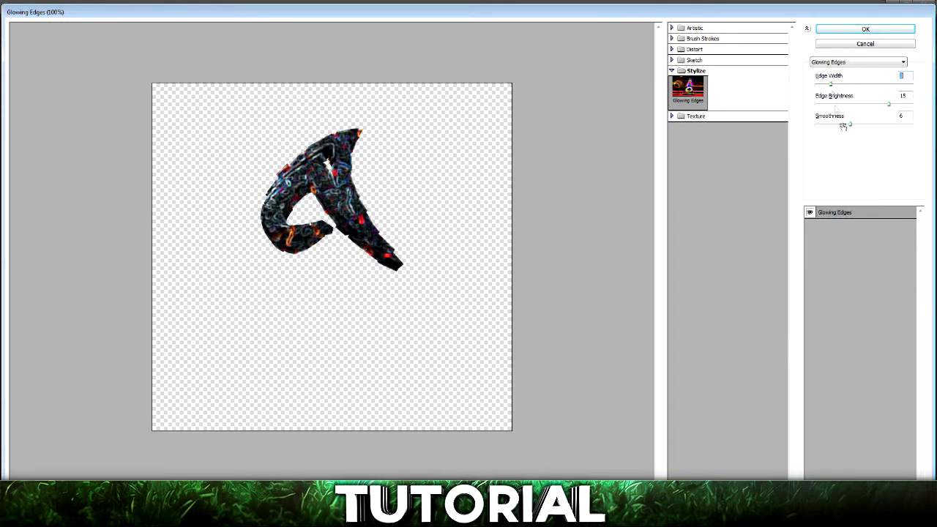
mouse_move(850, 125)
mouse_down()
mouse_move(821, 129)
mouse_move(877, 133)
mouse_move(854, 139)
mouse_up()
mouse_move(850, 126)
mouse_down()
mouse_move(814, 127)
mouse_move(842, 131)
mouse_up()
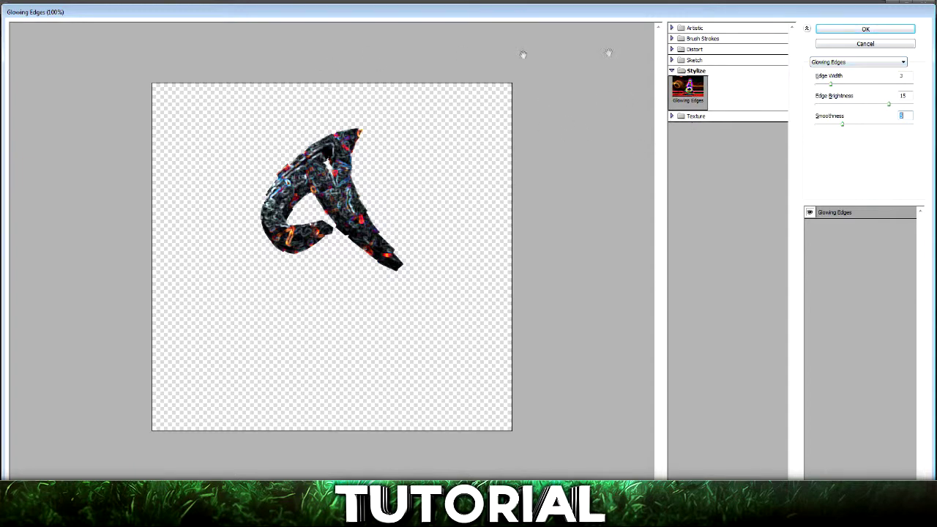
click(856, 30)
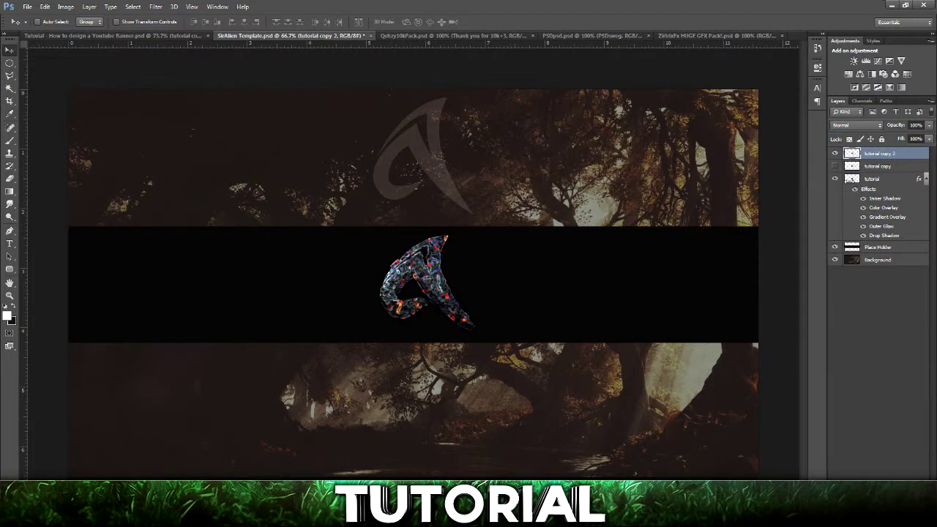
Try the Lighten, Color Dodge and Overlay blend modes on the tutorial copy 2 layer and return it to Normal
click(886, 183)
key(alt+bracketright)
click(849, 126)
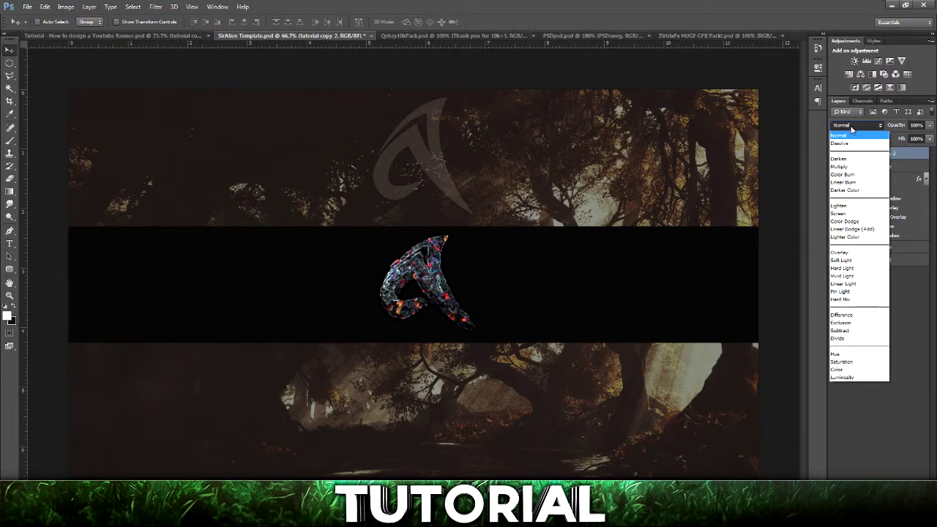
click(853, 205)
scroll(856, 125, down, 4)
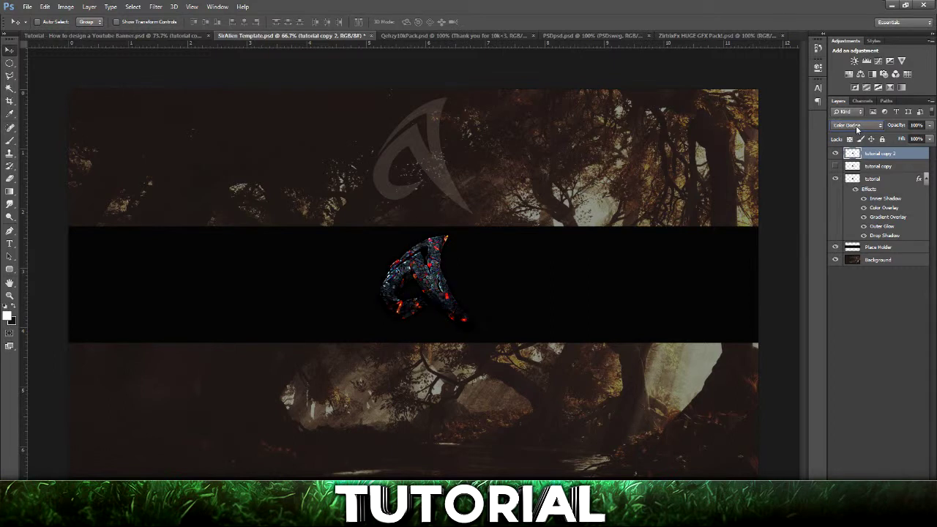
scroll(856, 125, down, 2)
click(855, 126)
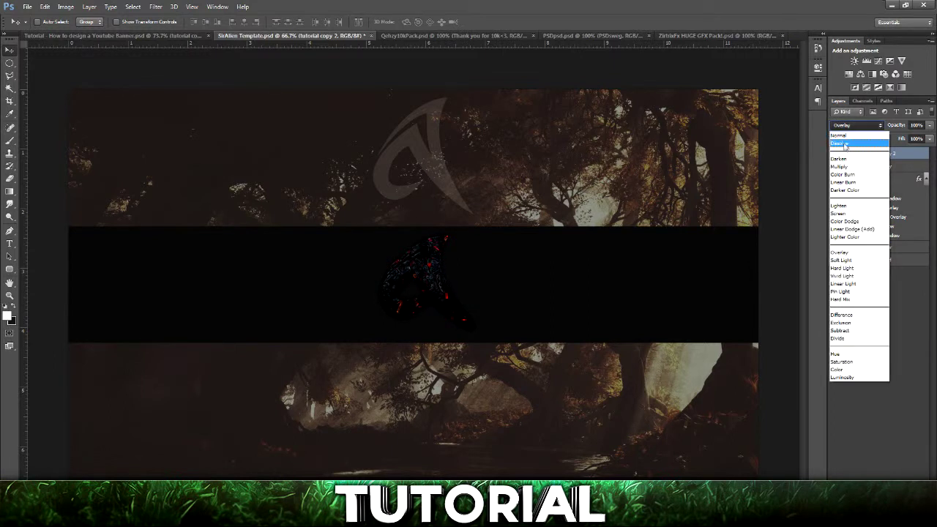
click(848, 136)
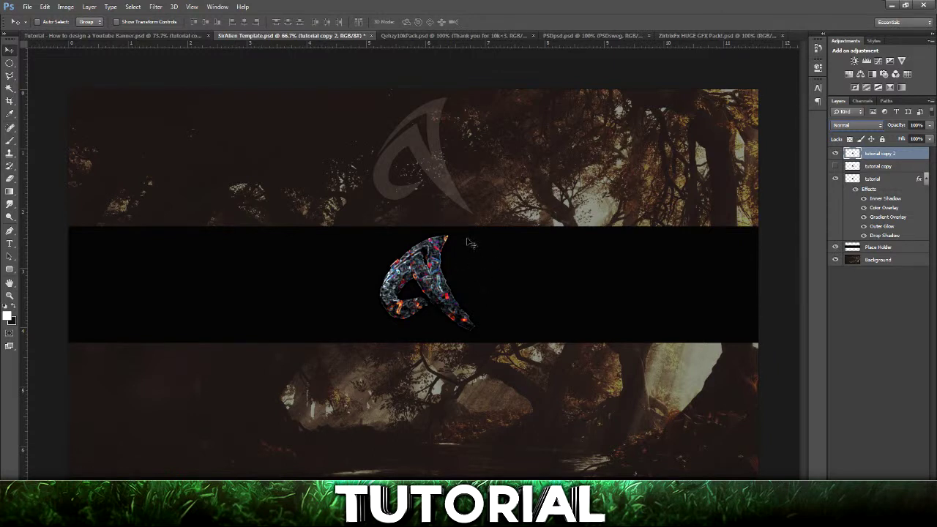
Colorize the tutorial copy 2 layer with Hue/Saturation at hue 360 and saturation about 15
key(ctrl+u)
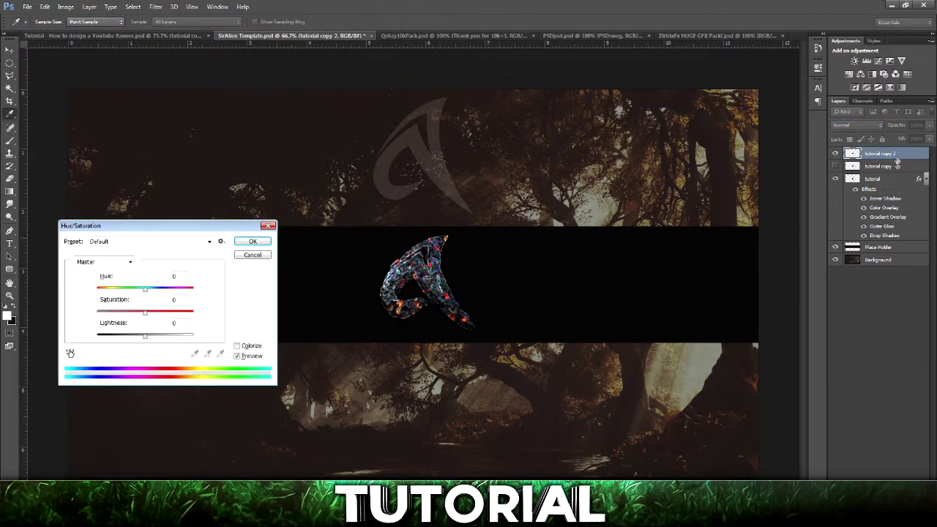
click(237, 346)
drag(122, 316, 116, 317)
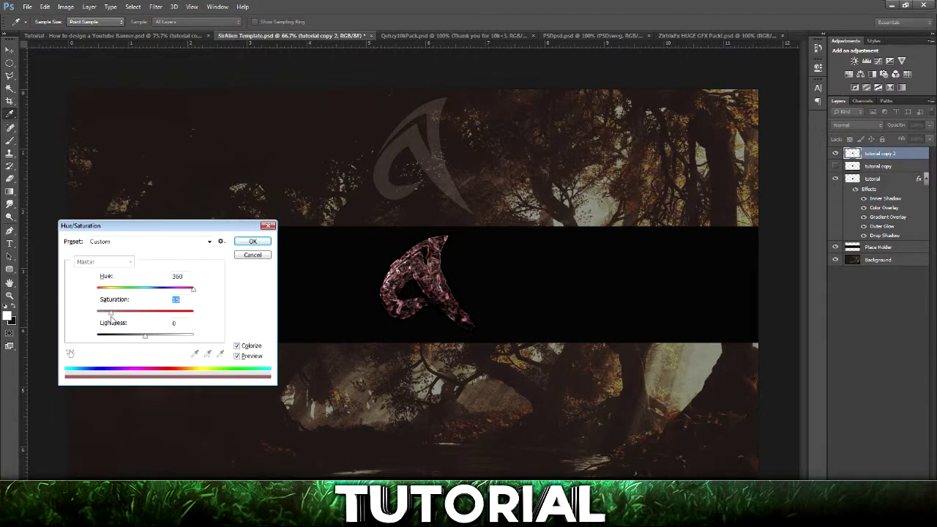
click(253, 242)
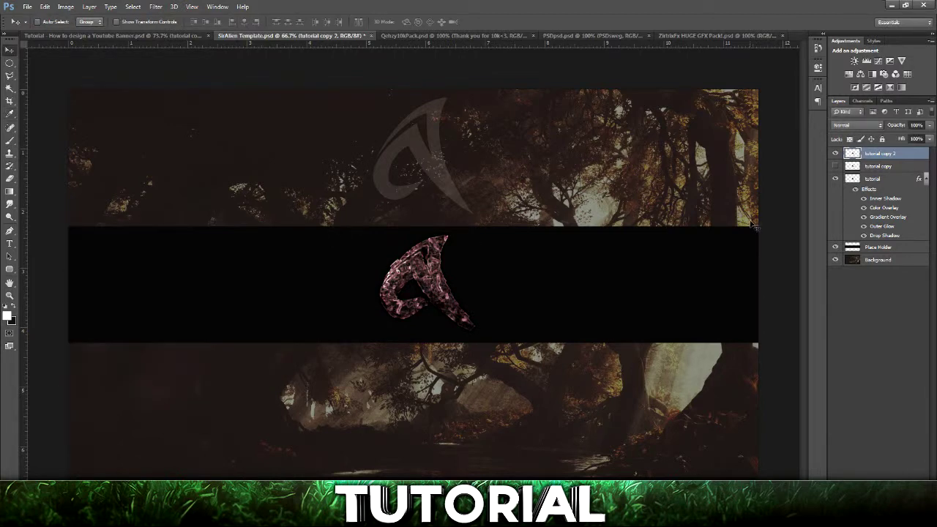
Try the Linear Dodge (Add) blend mode on the tutorial copy 2 layer with its opacity reduced to under half
click(853, 126)
click(864, 230)
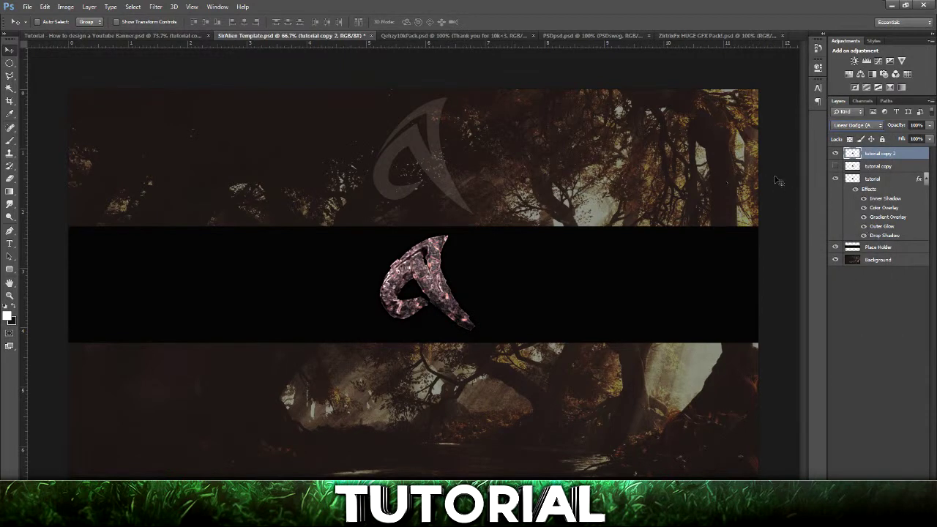
click(929, 126)
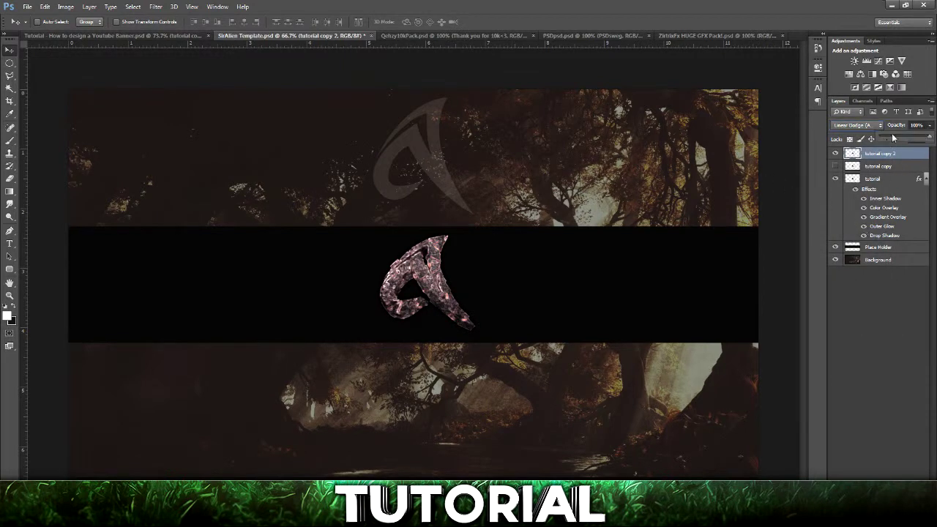
click(892, 137)
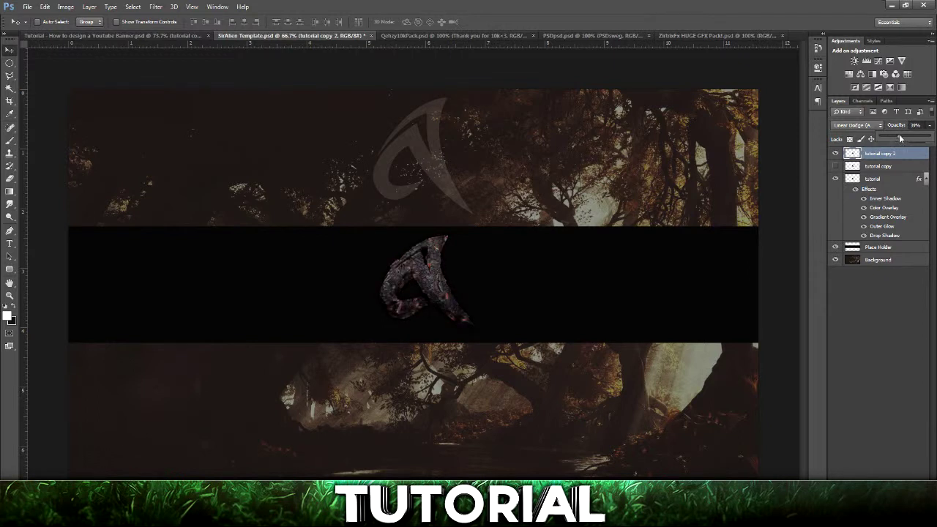
Try the blend modes from Overlay down to Luminosity on the tutorial copy 2 layer
click(849, 126)
click(841, 252)
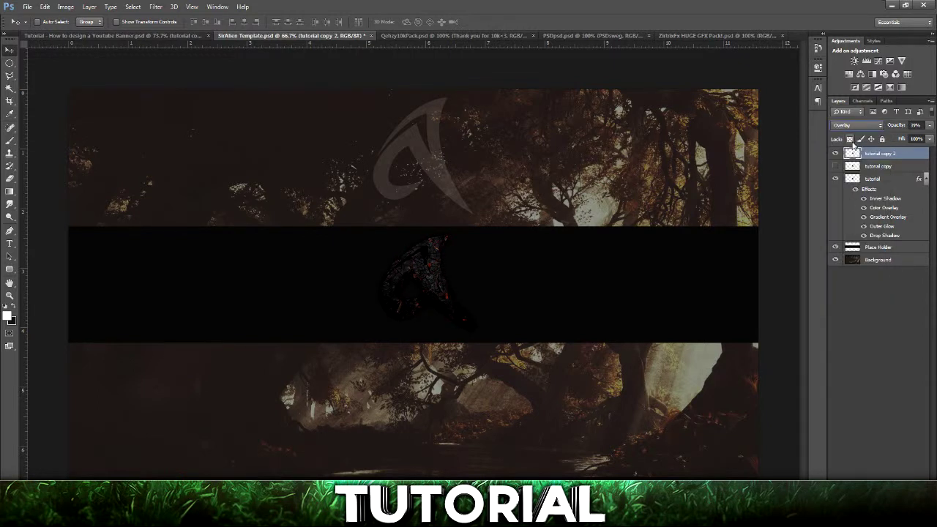
scroll(852, 124, down, 1)
scroll(853, 124, down, 3)
scroll(853, 123, down, 4)
scroll(852, 124, down, 3)
scroll(852, 124, down, 1)
Set the tutorial copy 2 layer to Color Dodge at about 75% opacity and check the logo up close
click(853, 124)
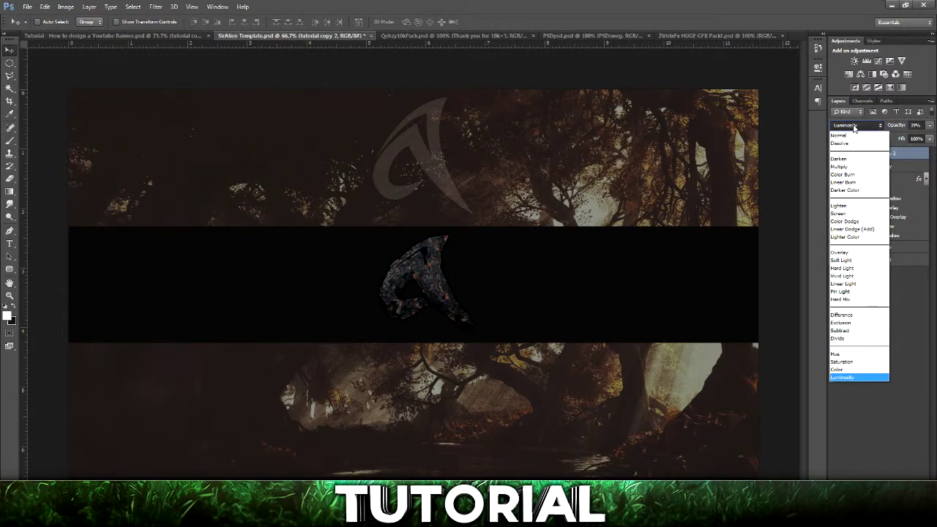
click(847, 222)
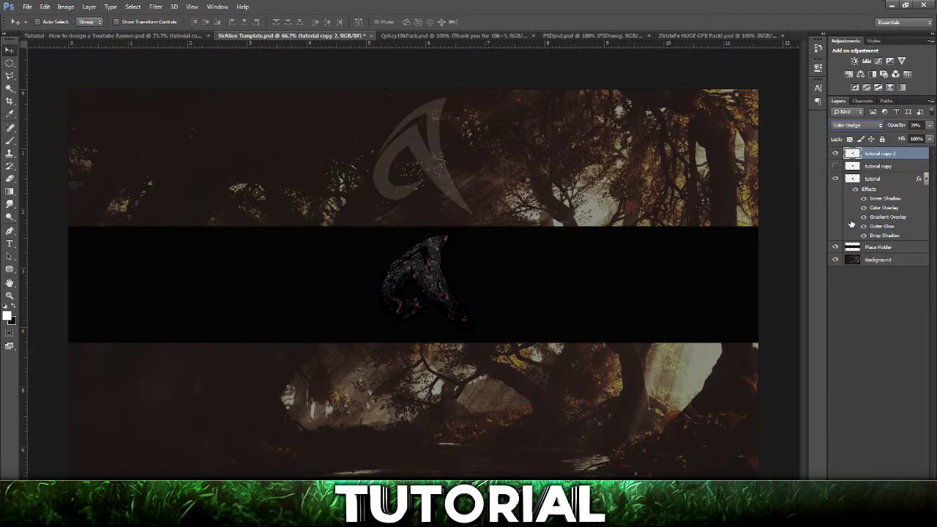
click(930, 125)
drag(924, 138, 930, 139)
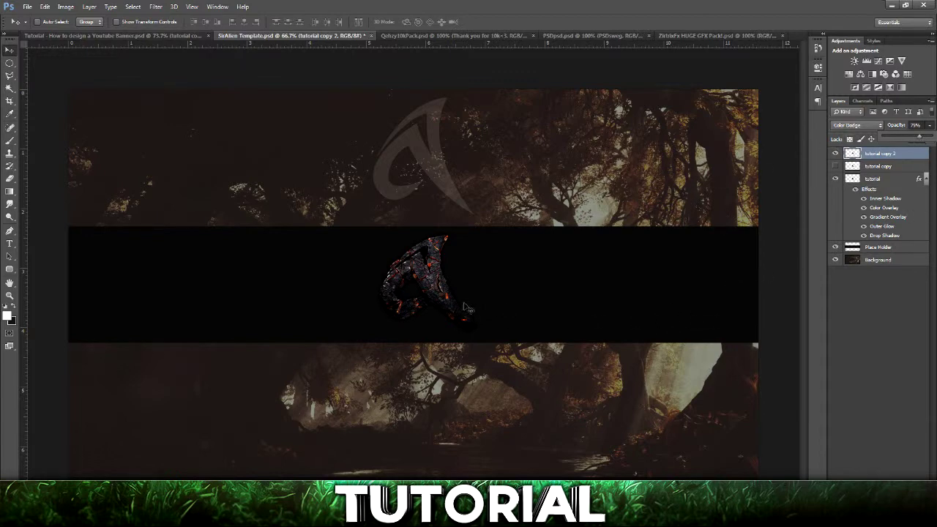
scroll(466, 308, up, 2)
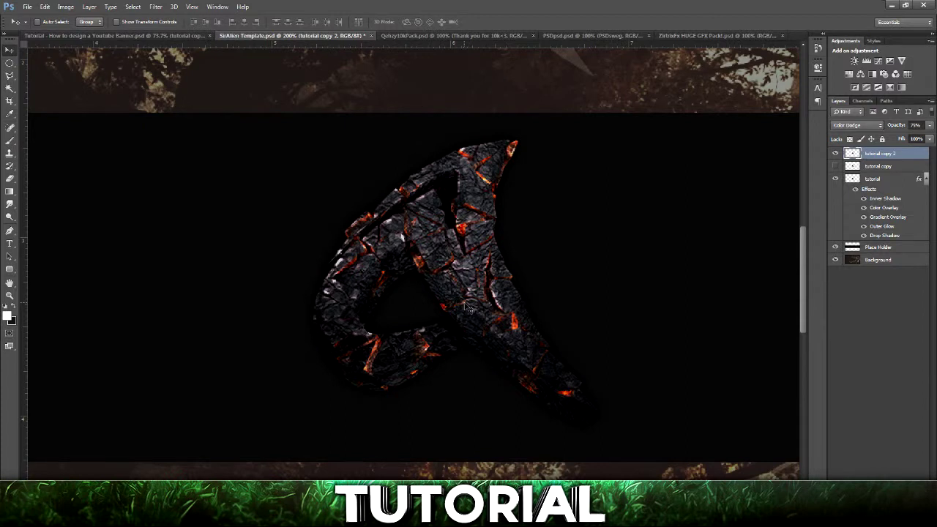
Show and select the tutorial copy layer, and open the Filter Gallery for it
click(875, 166)
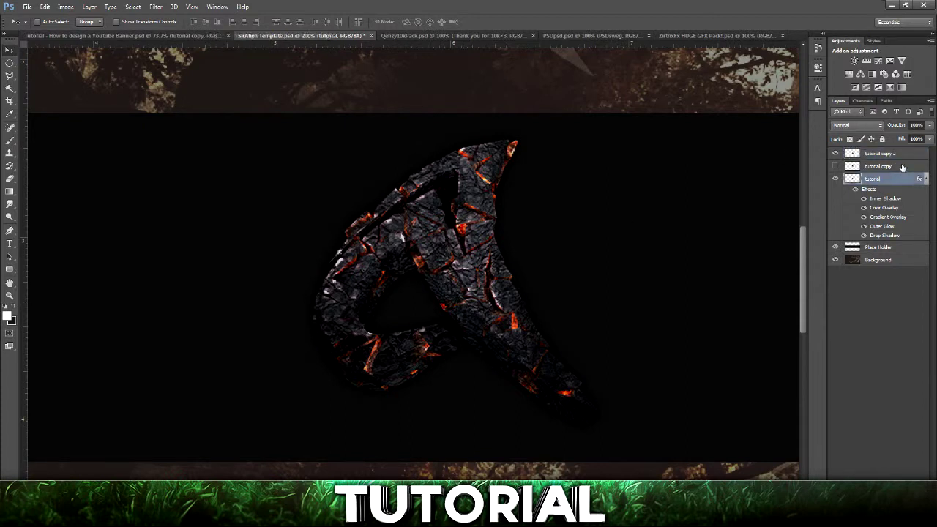
click(836, 167)
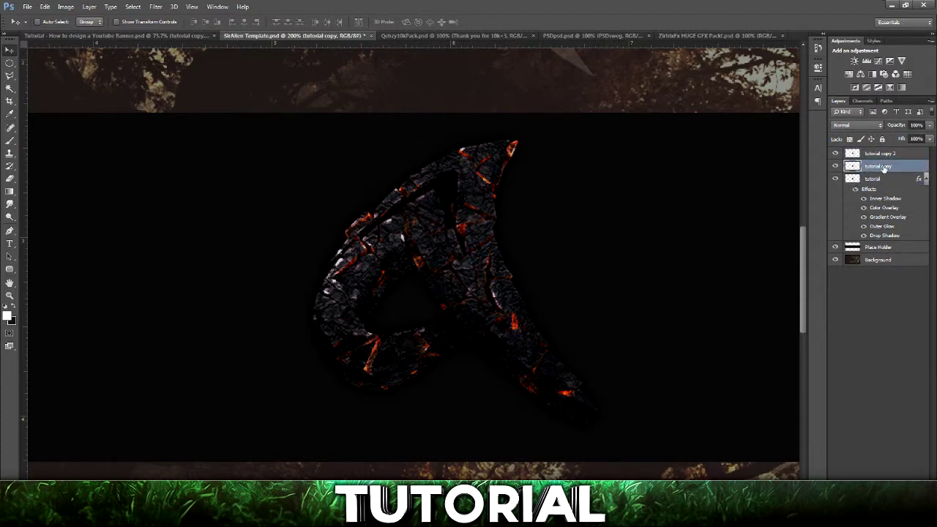
key(ctrl+0)
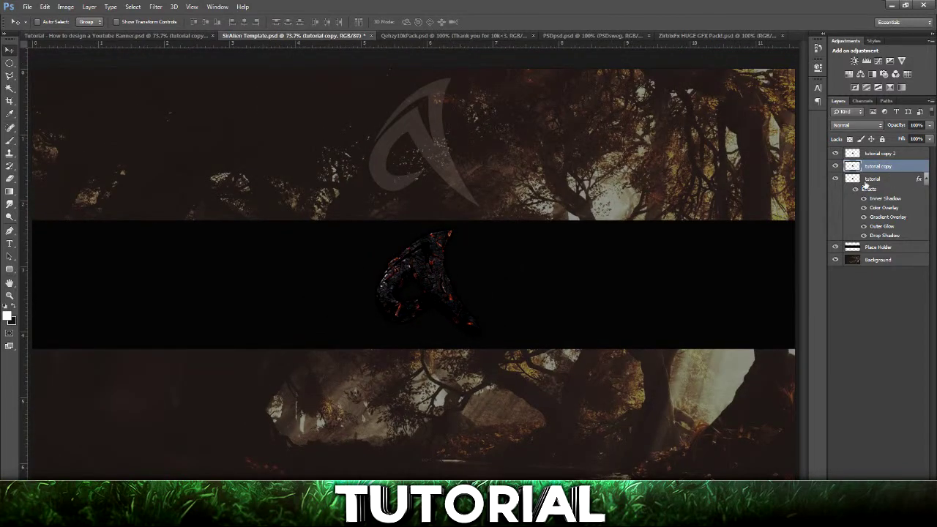
click(156, 7)
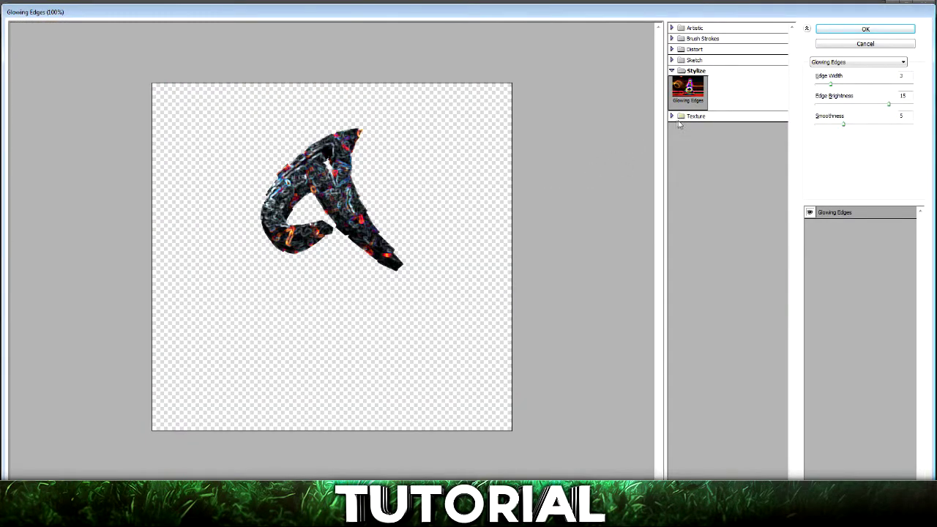
Try the Craquelure texture and several Brush Strokes filters, including Accented Edges and Angled Strokes, on the tutorial copy layer
click(679, 117)
click(685, 138)
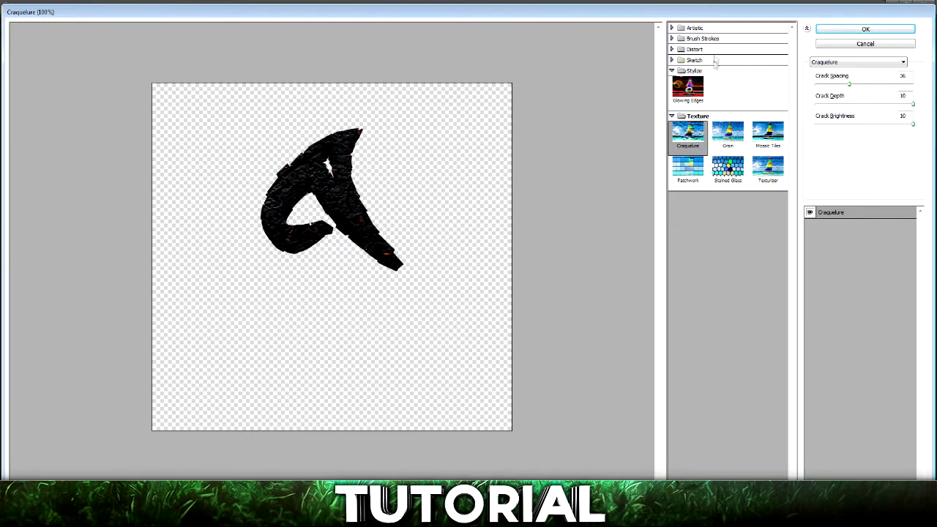
click(671, 39)
click(686, 55)
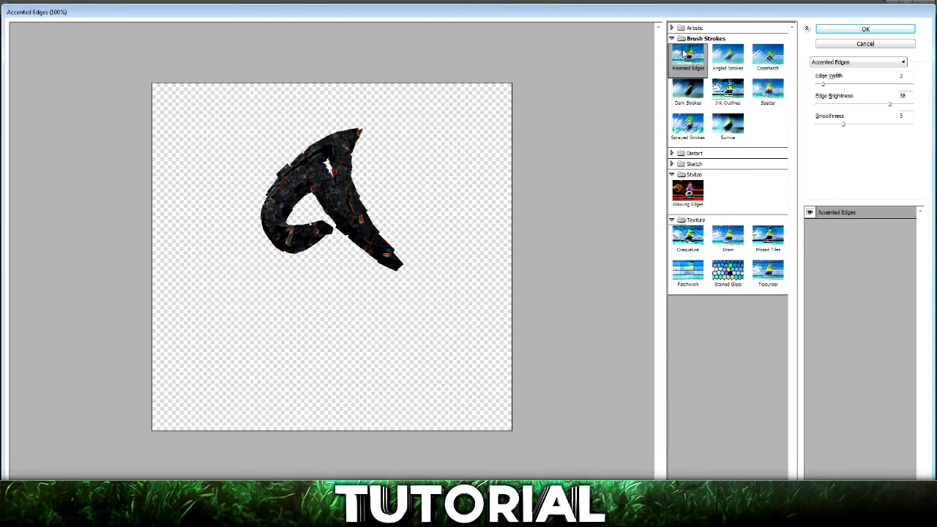
click(726, 55)
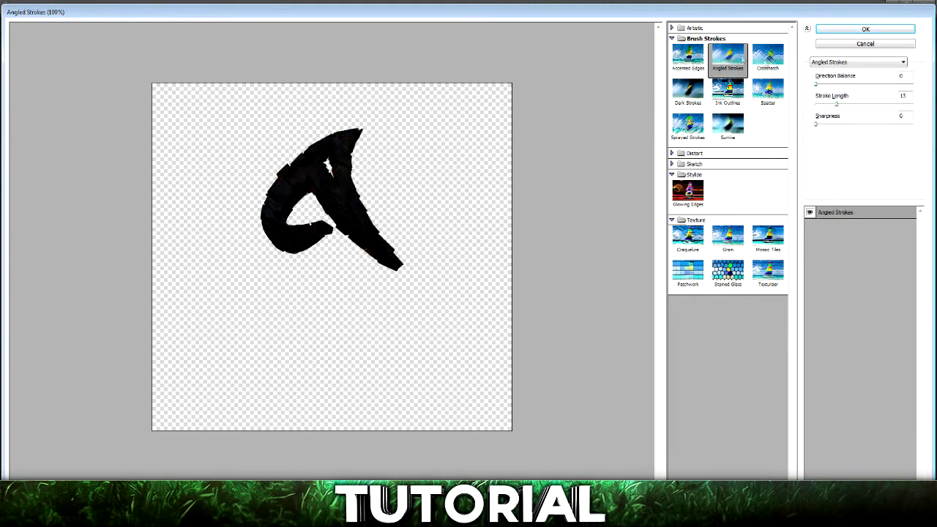
click(769, 59)
click(735, 64)
click(761, 89)
click(734, 89)
Apply the Spatter filter with Spray Radius 9 and Smoothness 5 to the tutorial copy layer
click(767, 89)
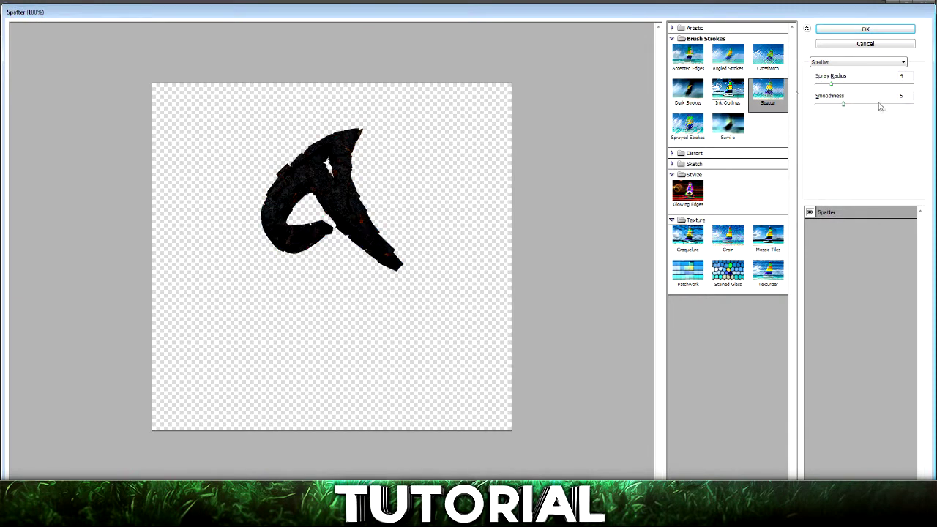
mouse_move(832, 87)
mouse_down()
mouse_move(871, 85)
mouse_move(851, 89)
mouse_up()
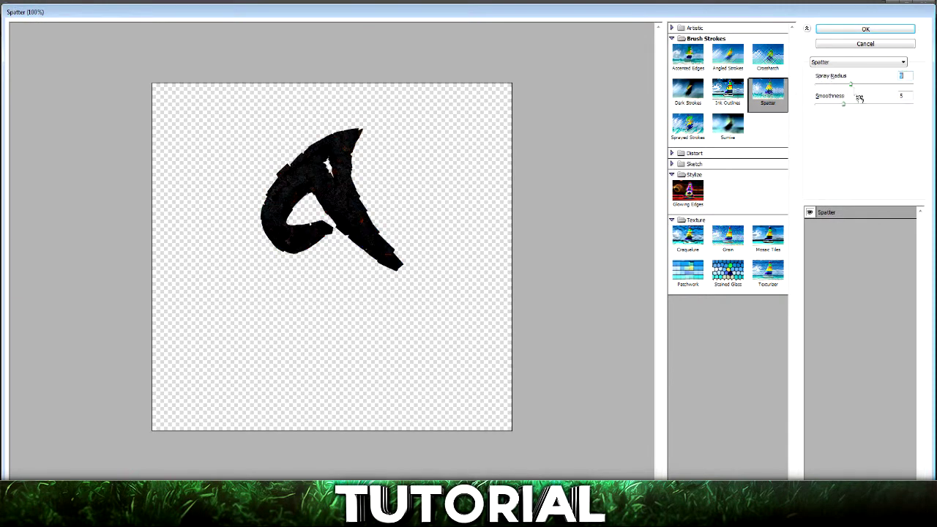
click(704, 133)
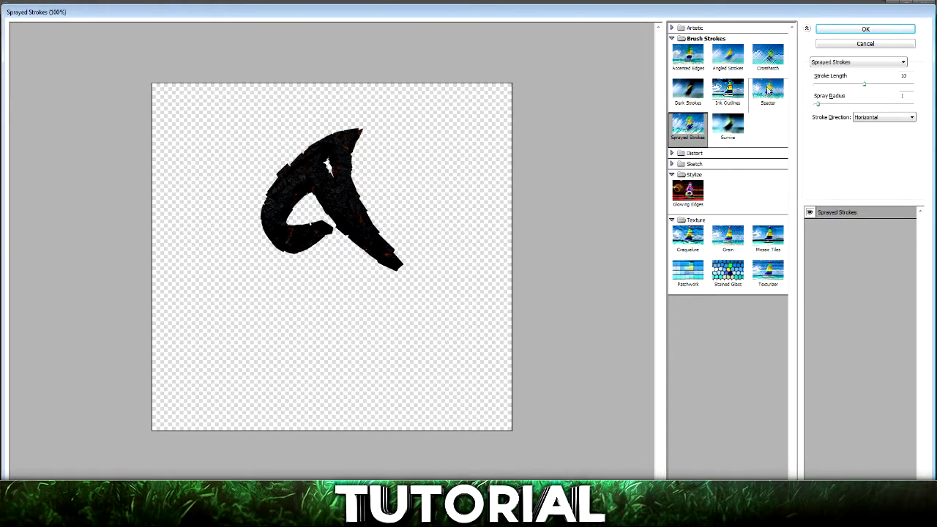
click(754, 93)
click(853, 30)
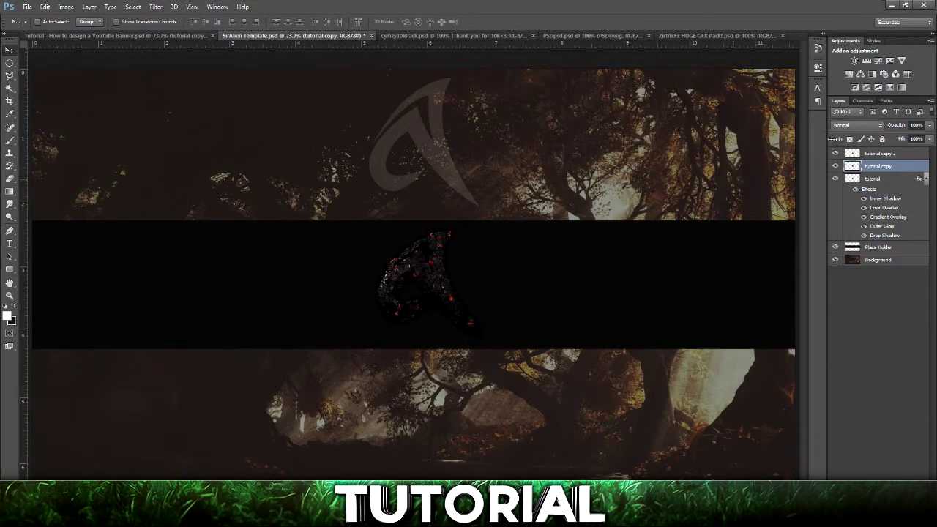
Enlarge the tutorial copy layer to about 106% and try it beneath the tutorial layer
click(835, 126)
click(843, 129)
key(ctrl+t)
mouse_move(489, 342)
mouse_down()
mouse_move(495, 335)
mouse_move(492, 343)
mouse_up()
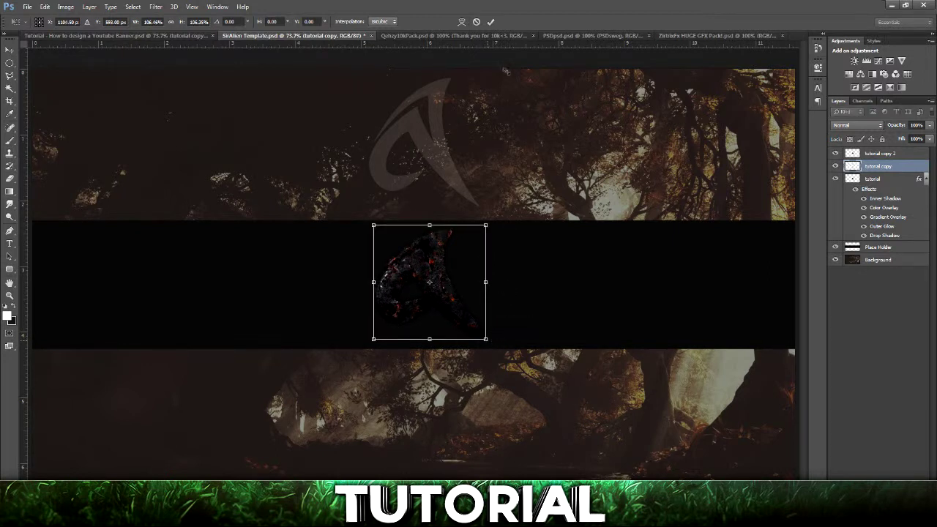
click(491, 21)
drag(871, 167, 878, 236)
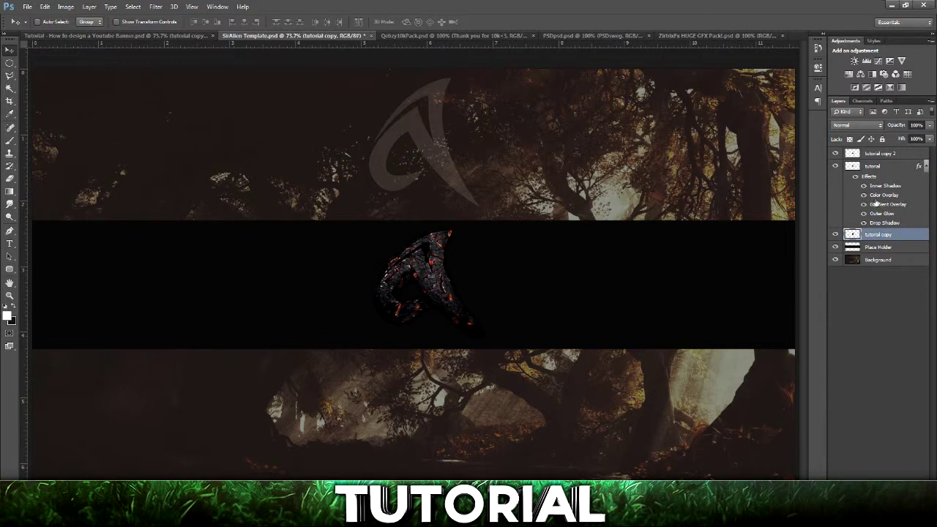
key(ctrl+bracketright)
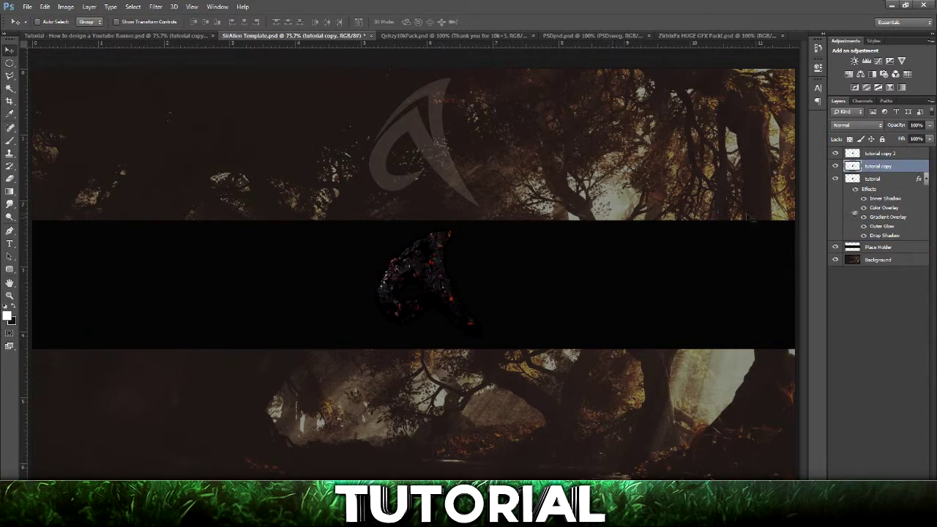
Try Linear Dodge (Add) on the tutorial copy layer at about 28% opacity, comparing the logo with the layer hidden
click(860, 126)
click(860, 232)
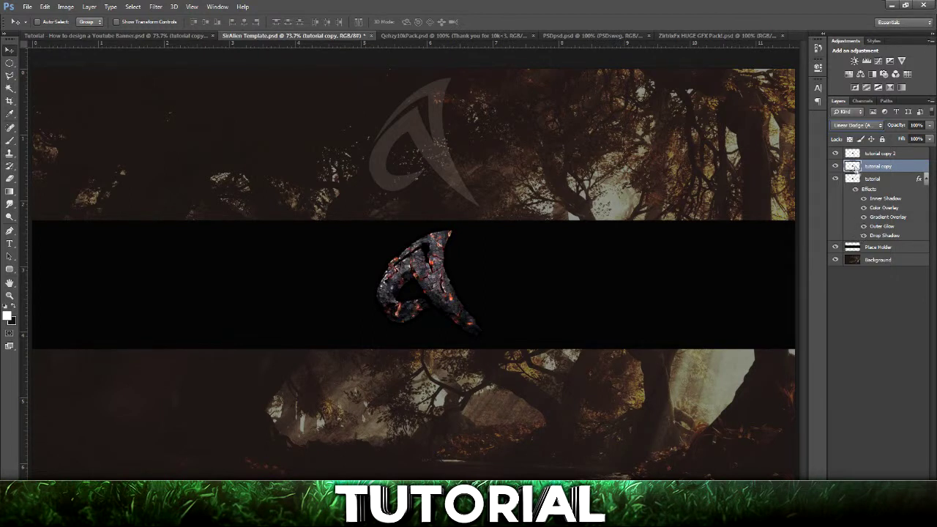
scroll(852, 126, down, 1)
scroll(851, 124, up, 1)
scroll(852, 124, down, 1)
scroll(852, 124, up, 1)
drag(930, 125, 888, 143)
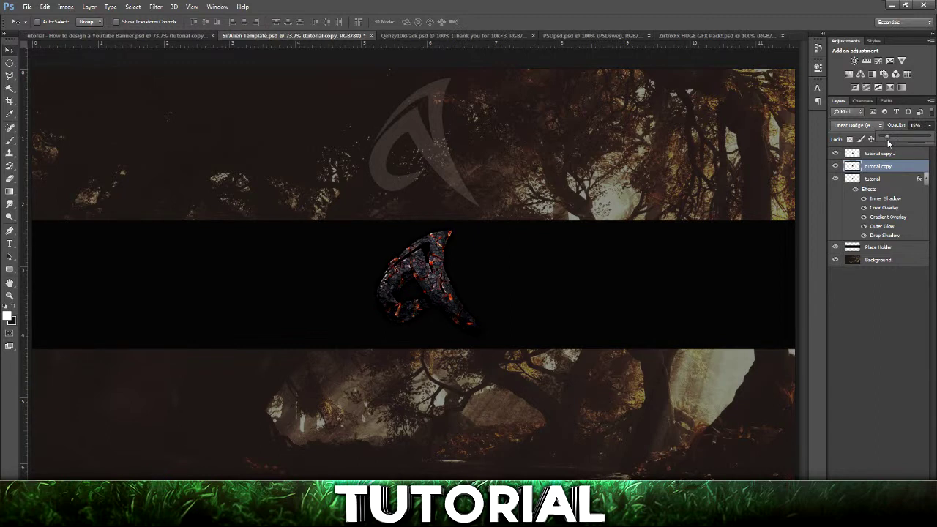
click(833, 170)
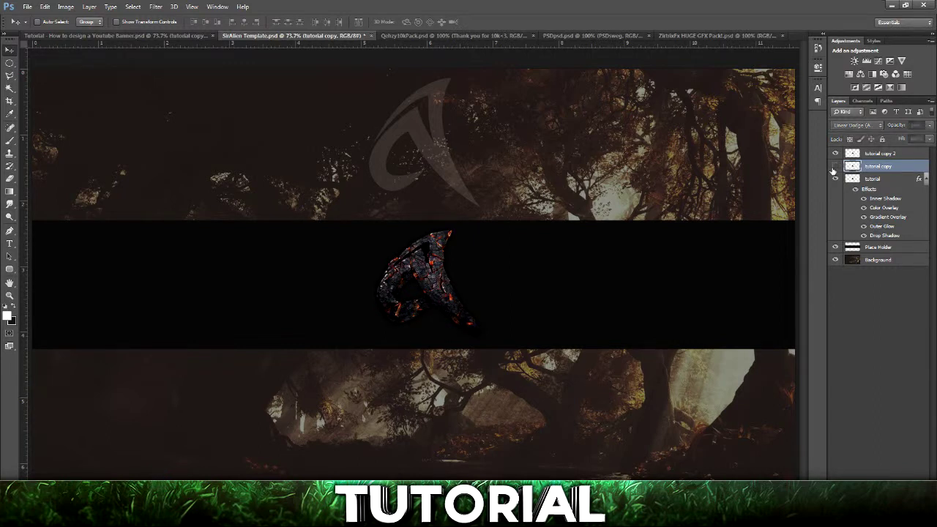
click(930, 126)
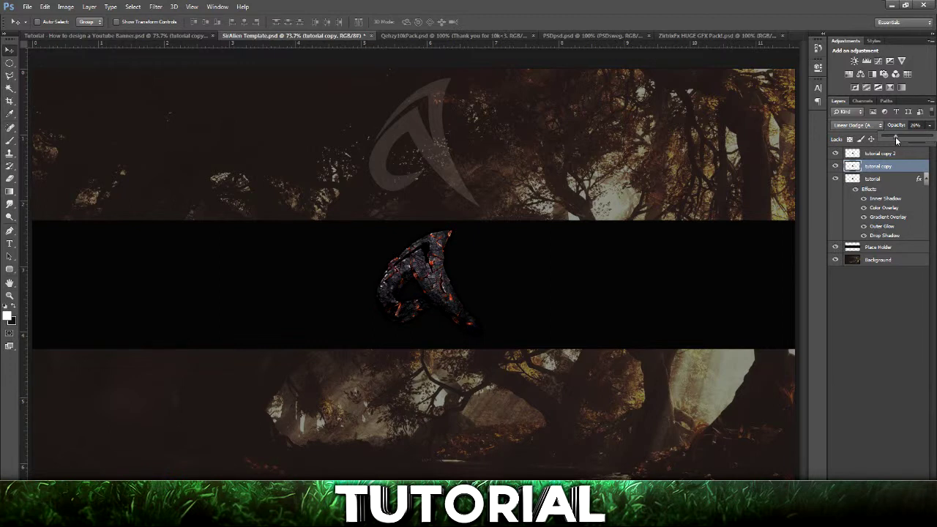
Apply the Craquelure filter to the tutorial copy layer with Crack Spacing 22, Crack Depth 10 and Crack Brightness 10
click(155, 7)
mouse_move(155, 8)
click(194, 45)
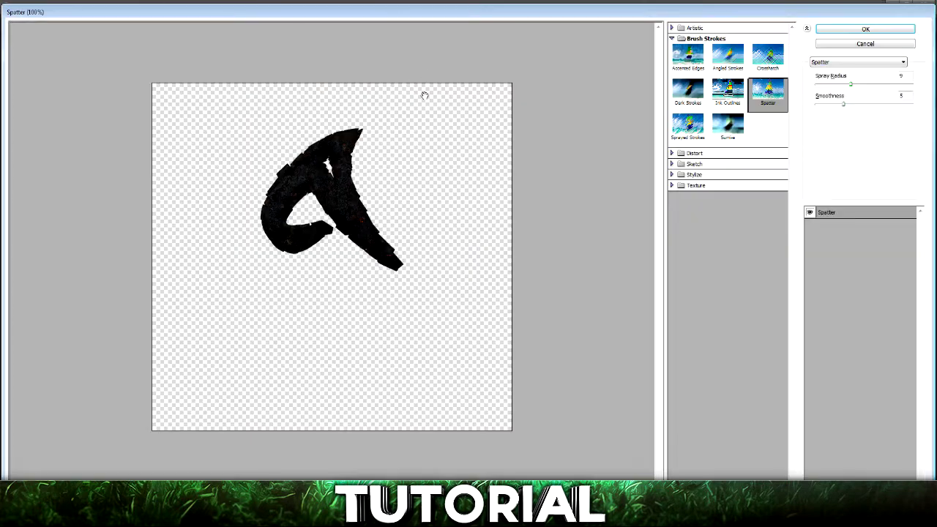
click(672, 186)
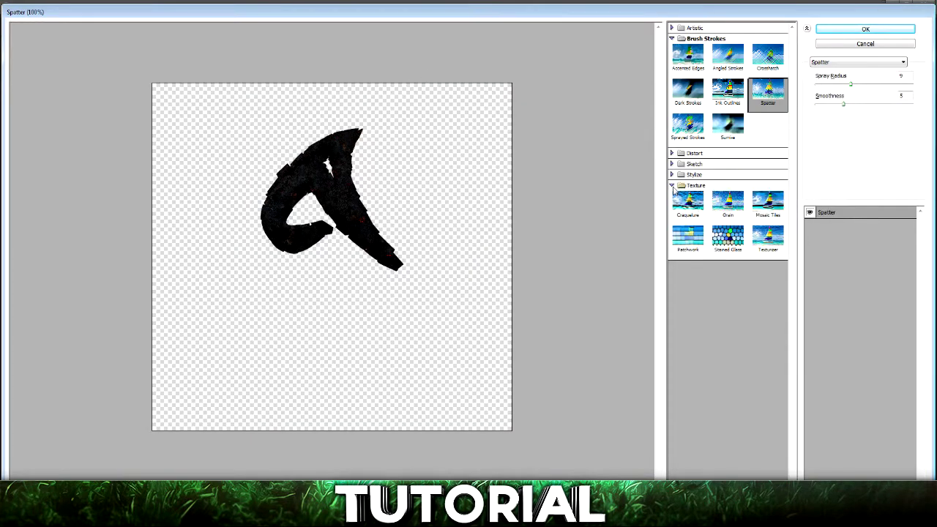
click(677, 202)
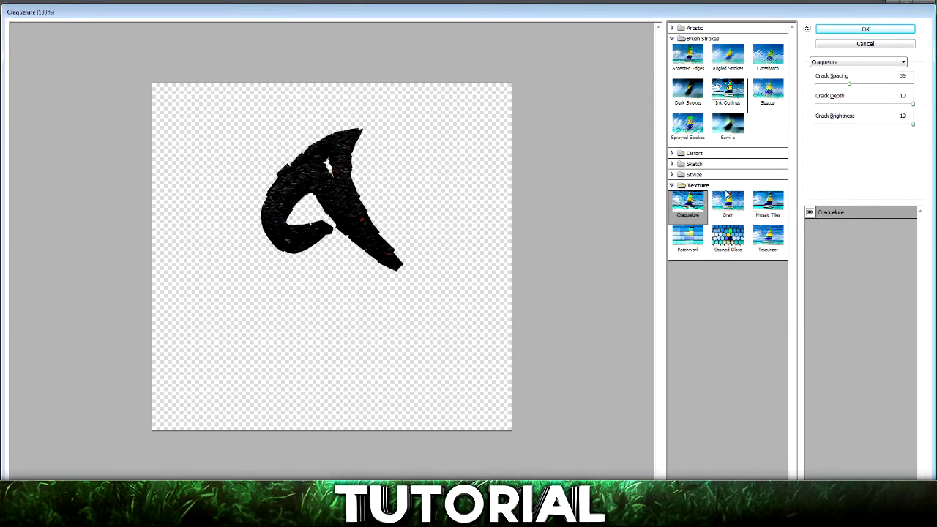
click(849, 85)
mouse_move(849, 84)
mouse_down()
mouse_move(874, 85)
mouse_move(859, 88)
mouse_up()
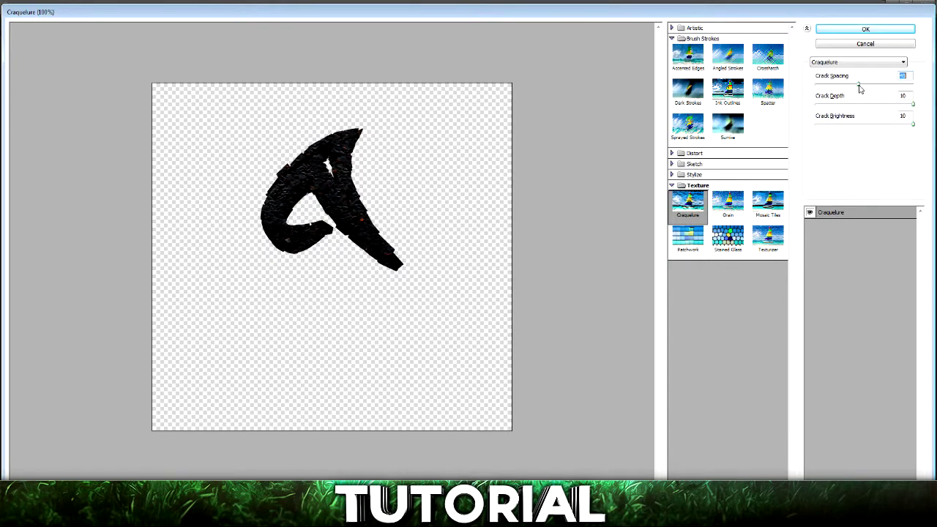
drag(860, 88, 836, 93)
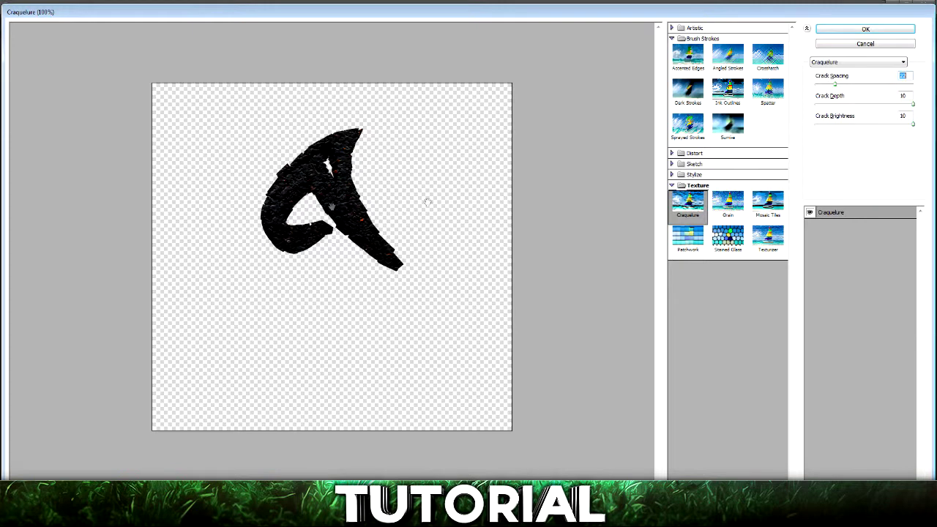
drag(899, 106, 923, 114)
mouse_move(912, 124)
mouse_down()
mouse_move(847, 125)
mouse_move(924, 129)
mouse_up()
click(865, 29)
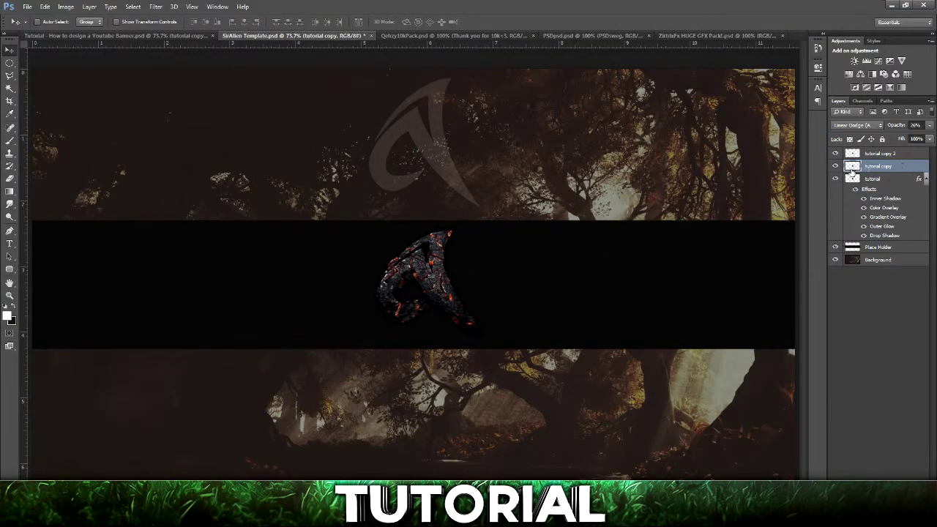
Move the tutorial copy layer above tutorial copy 2 and raise its opacity to about 74%
click(836, 167)
click(836, 167)
key(ctrl+bracketright)
click(930, 125)
drag(921, 137, 919, 137)
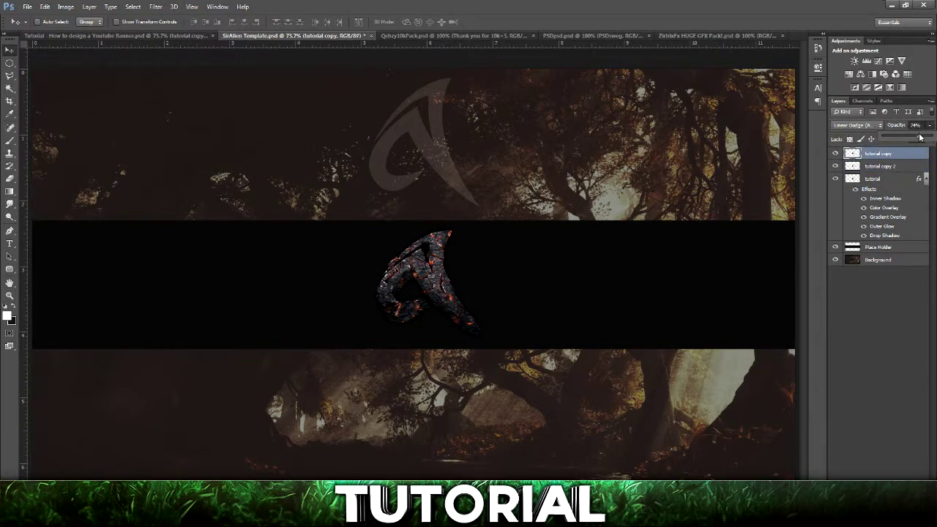
Set the tutorial copy layer to the Soft Light blend mode at 30% opacity
click(847, 128)
scroll(845, 126, down, 4)
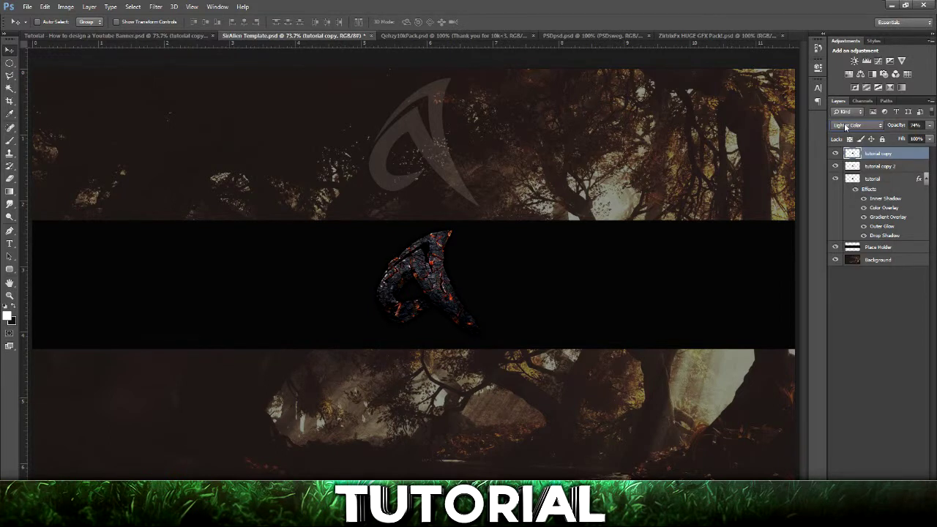
click(930, 125)
drag(919, 137, 900, 139)
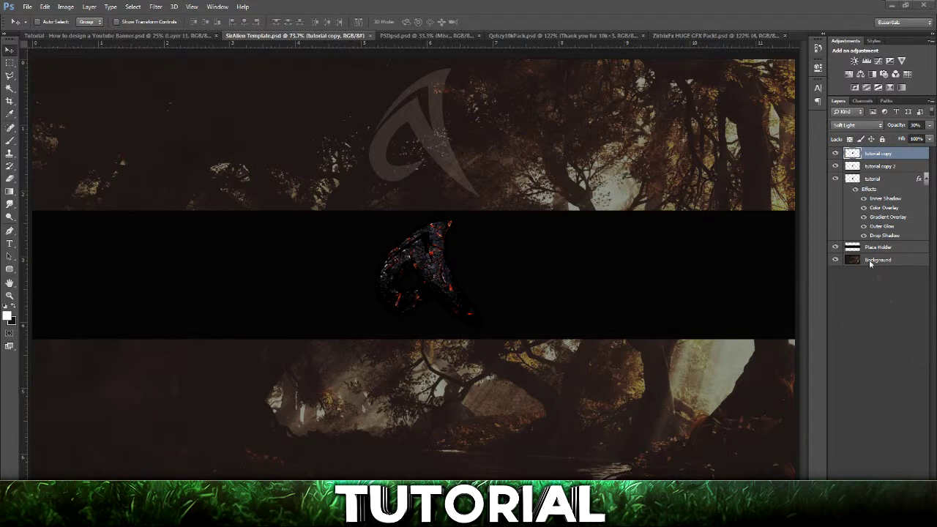
Select the Place Holder layer in the template document and compare it with the finished banner
click(899, 248)
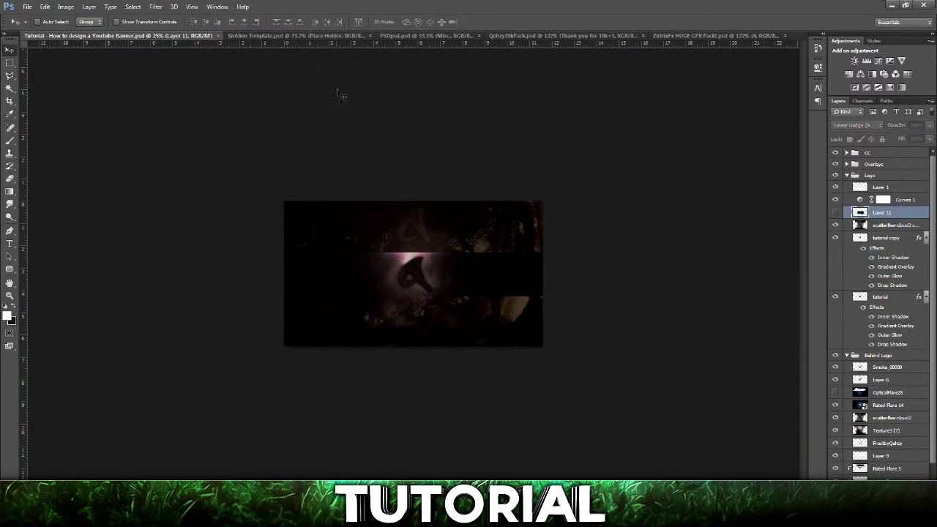
click(284, 36)
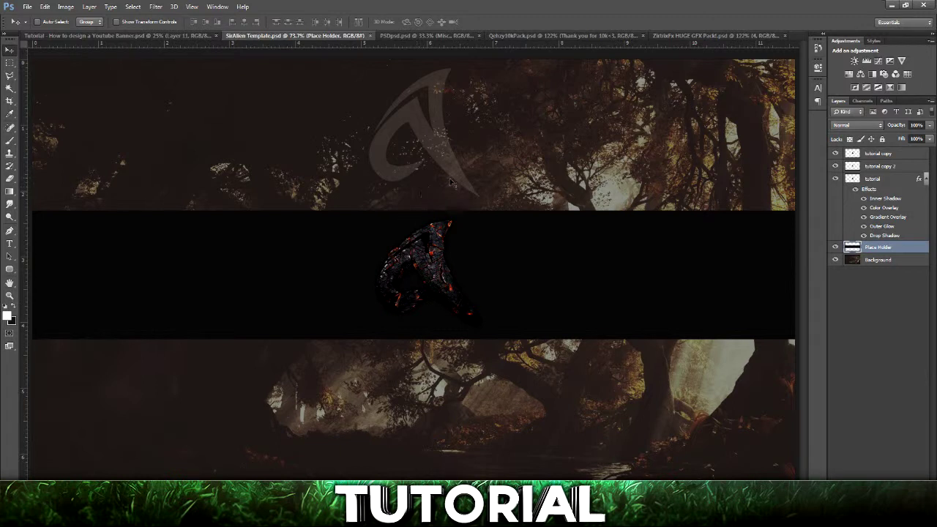
Duplicate the SBA Flare 16 and Light_00000 layers from PSDpsd.psd into SirAlien Template.psd
click(417, 36)
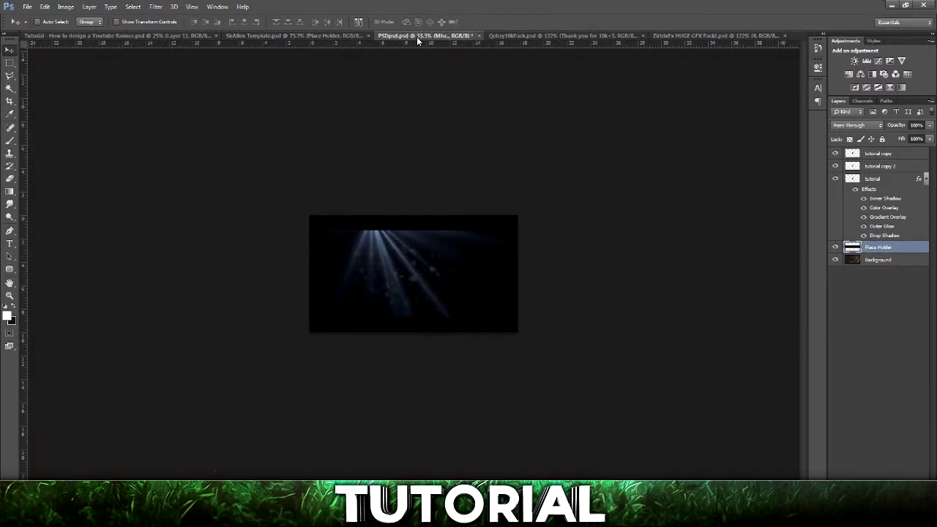
scroll(921, 299, down, 3)
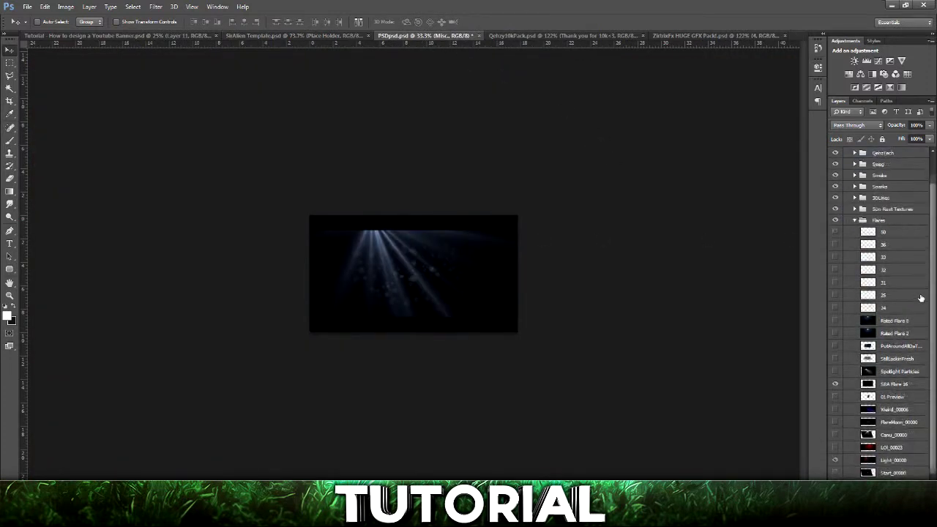
click(894, 368)
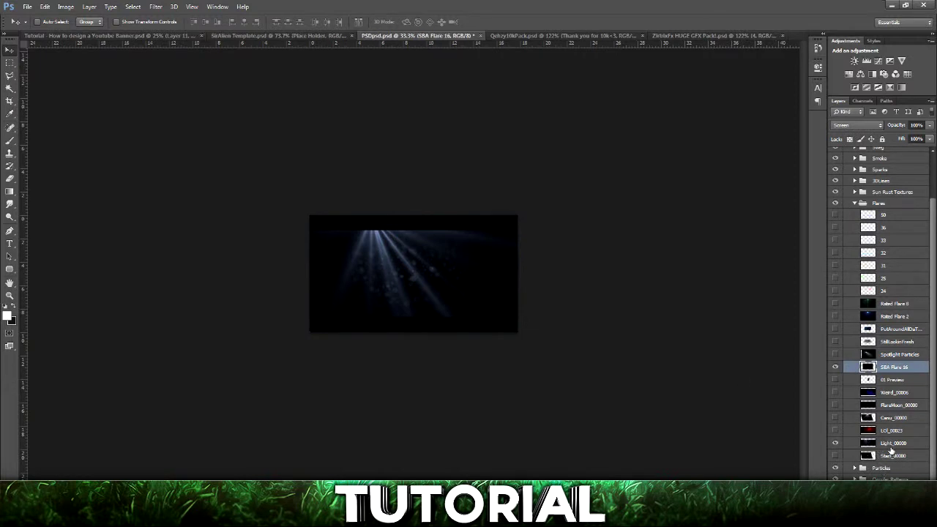
ctrl+click(890, 446)
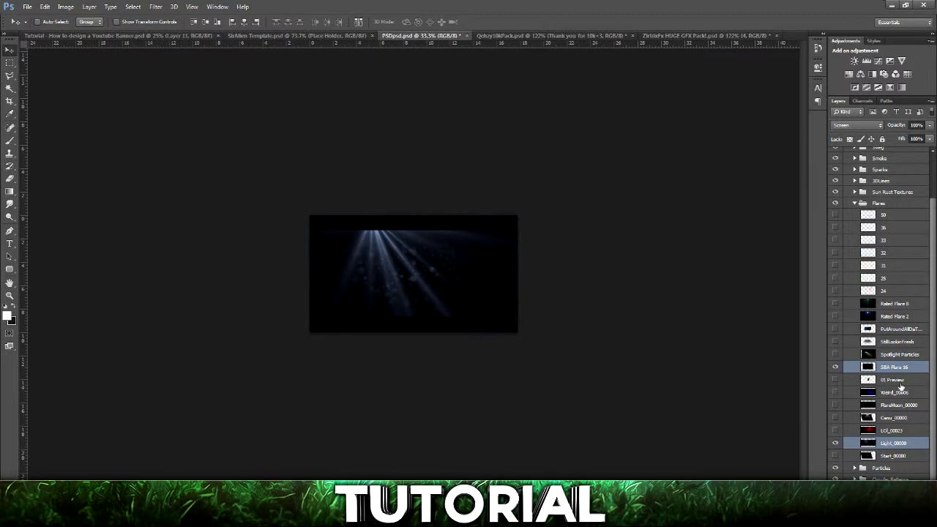
right_click(862, 235)
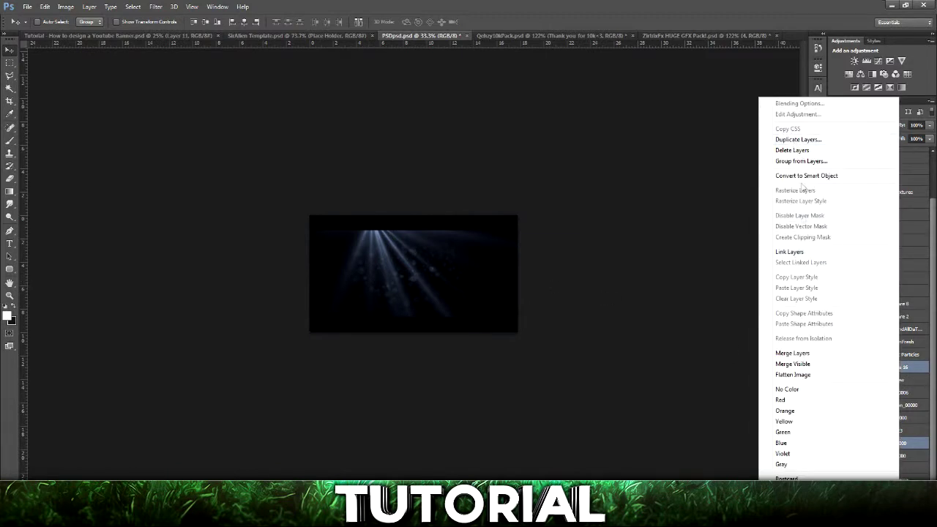
click(797, 141)
click(517, 196)
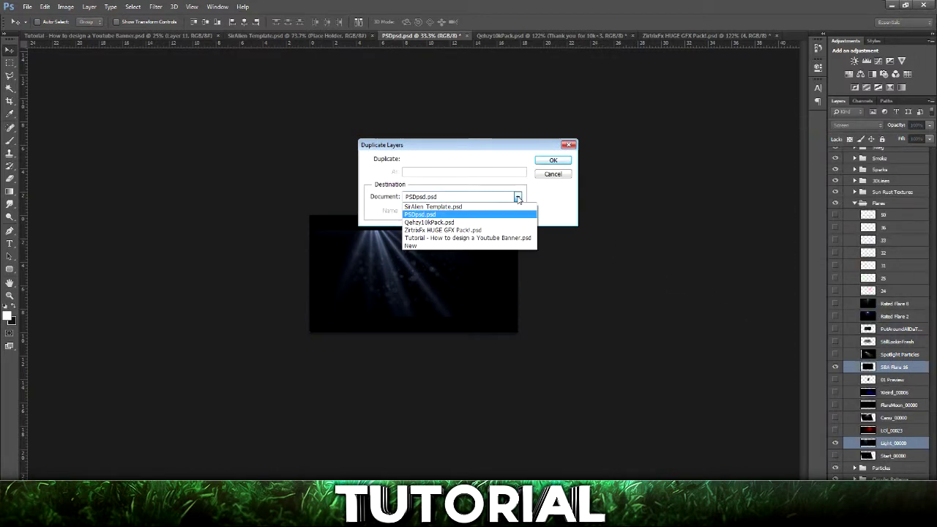
click(445, 210)
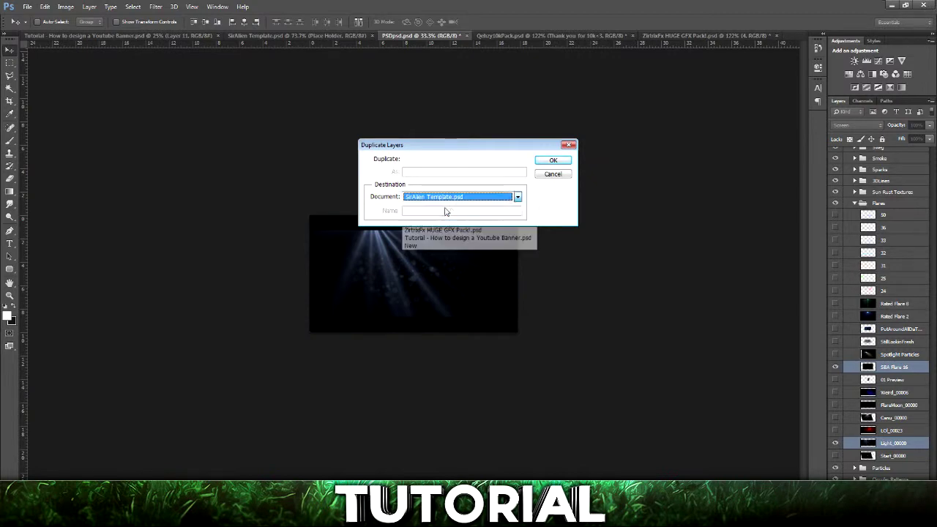
click(553, 160)
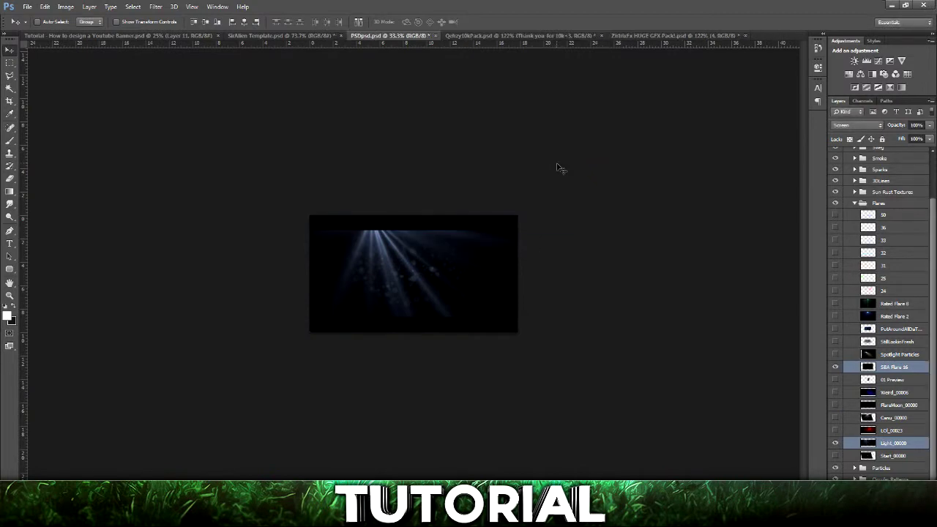
Duplicate the smoke layers Layer 24, Layer 23 and Layer 20 from Qehzy10kPack.psd into SirAlien Template.psd
click(500, 36)
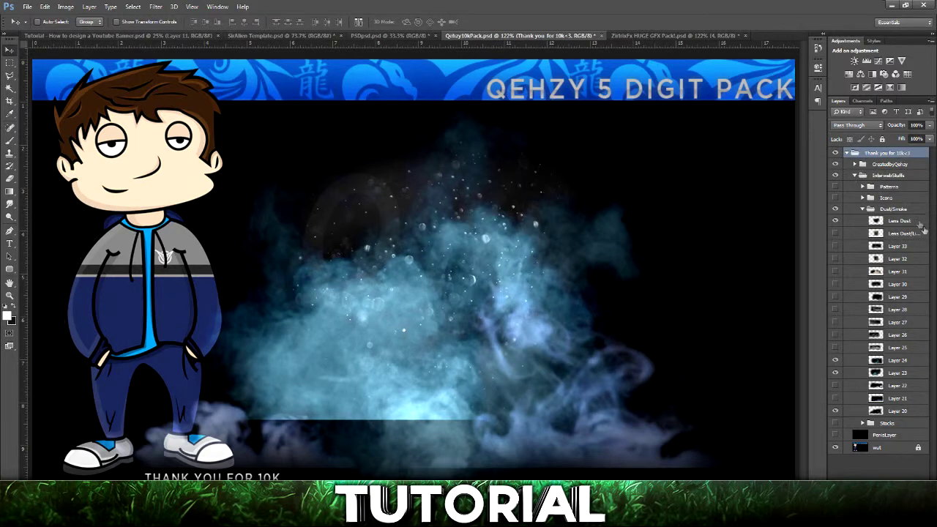
click(897, 368)
click(897, 361)
shift+click(897, 372)
ctrl+click(897, 410)
right_click(894, 364)
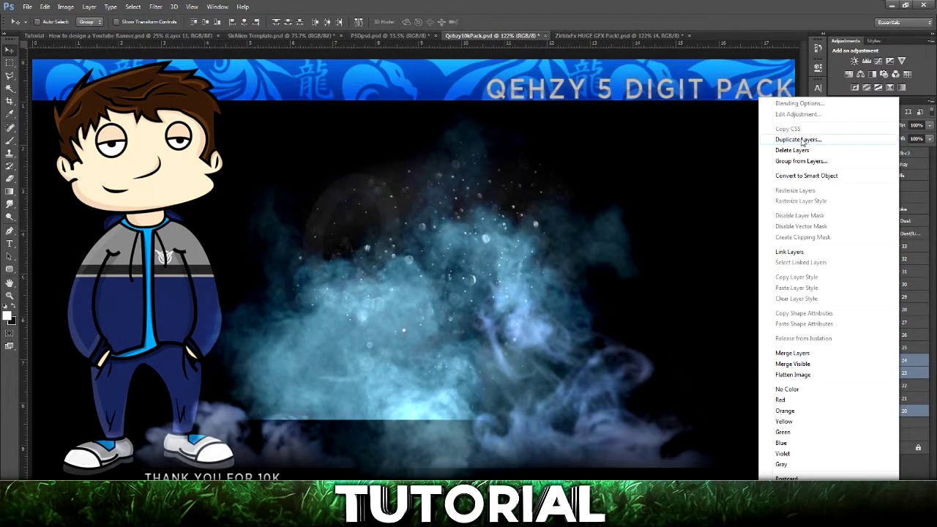
click(799, 139)
click(498, 197)
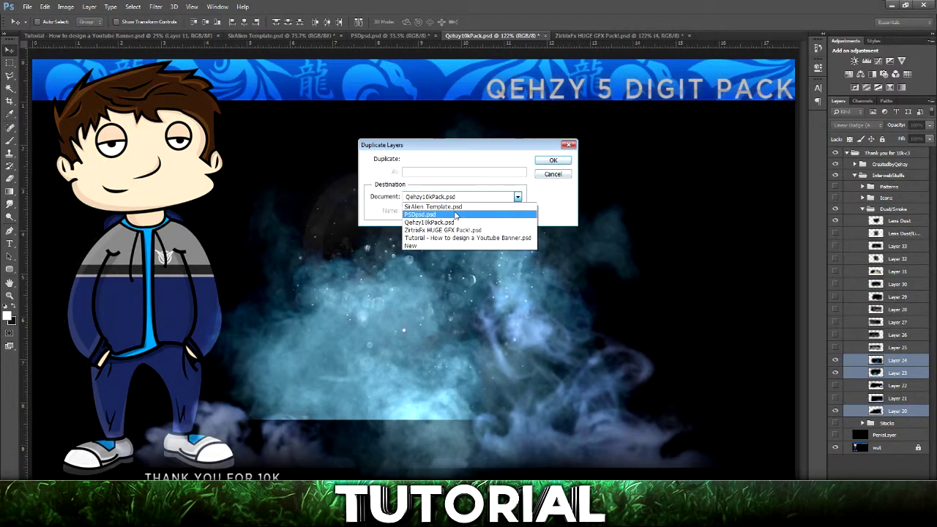
click(468, 215)
click(546, 164)
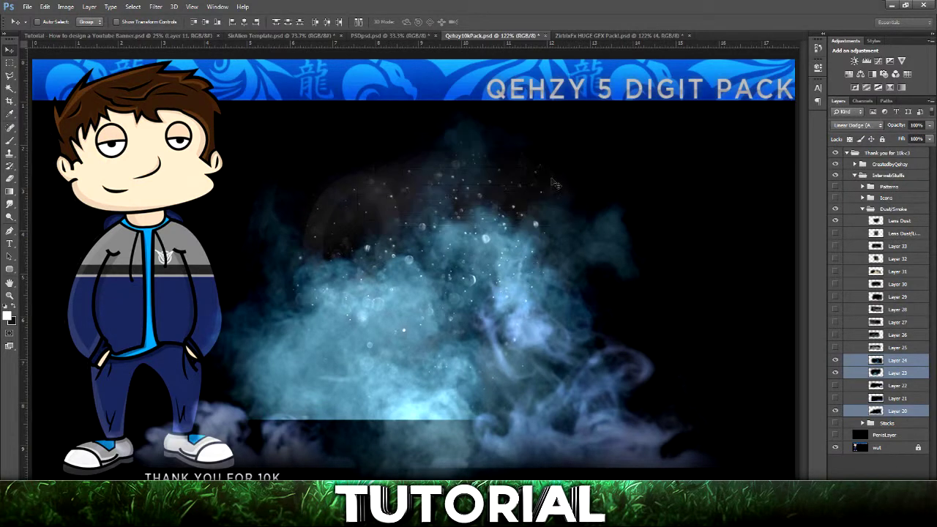
Duplicate layer 1 of the Grunge group from ZirtrixFx HUGE GFX Pack!.psd into SirAlien Template.psd
click(581, 36)
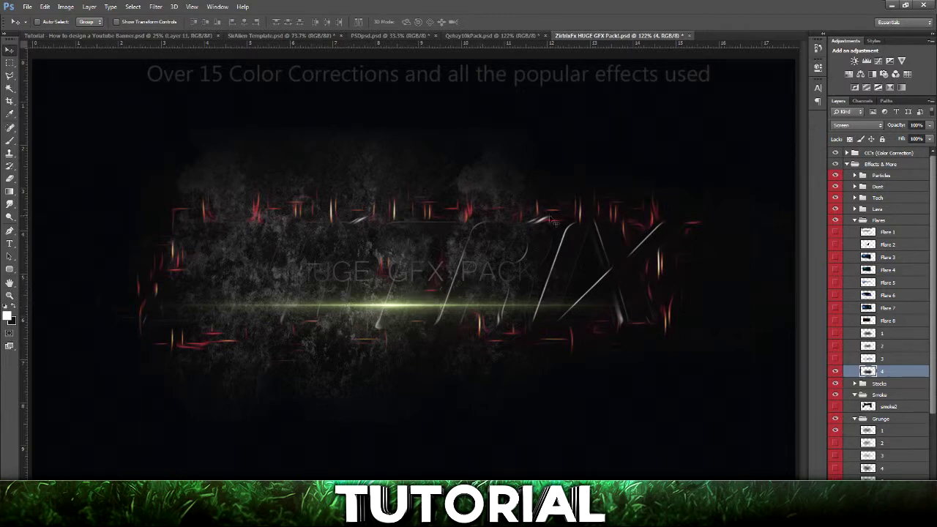
scroll(897, 401, down, 2)
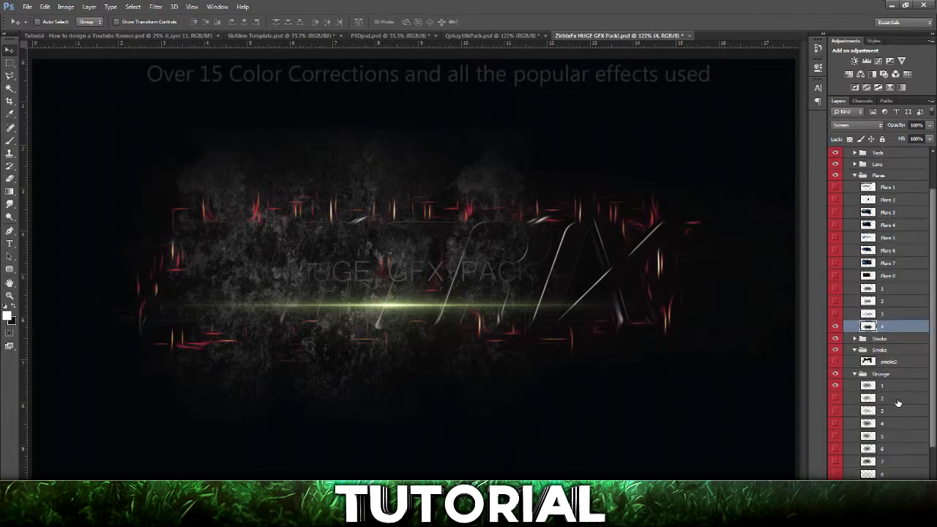
scroll(895, 394, down, 1)
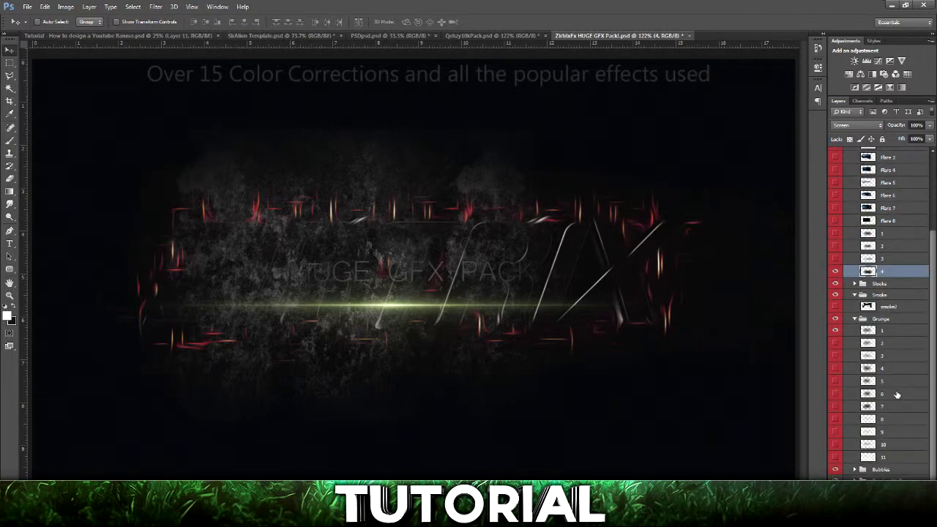
click(887, 332)
right_click(887, 332)
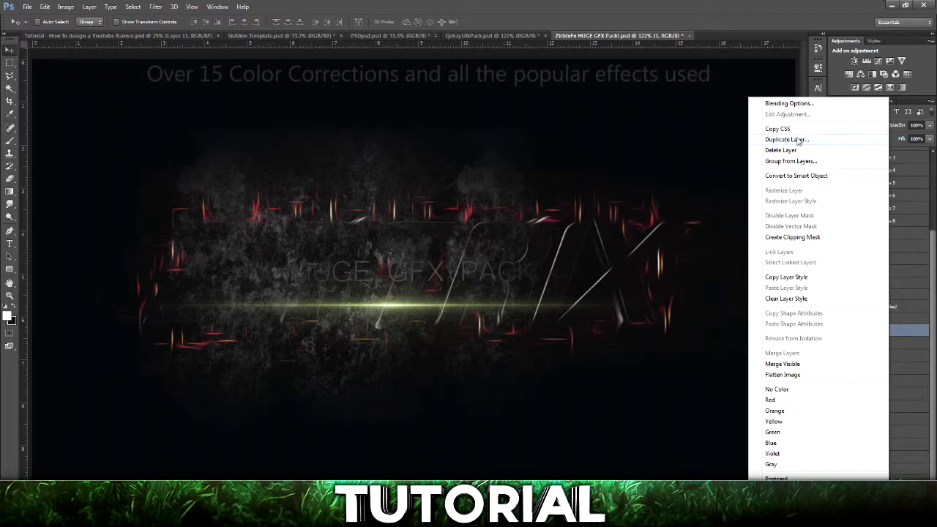
click(813, 139)
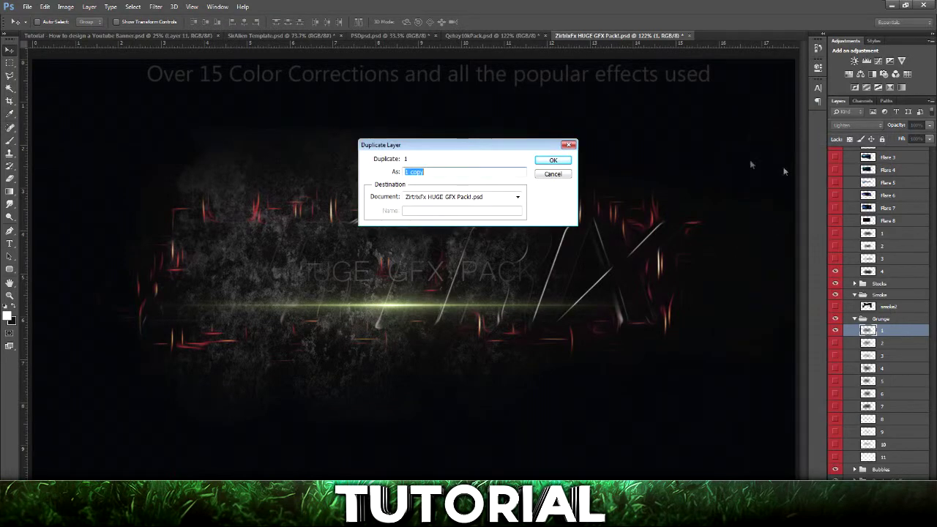
click(516, 194)
click(447, 226)
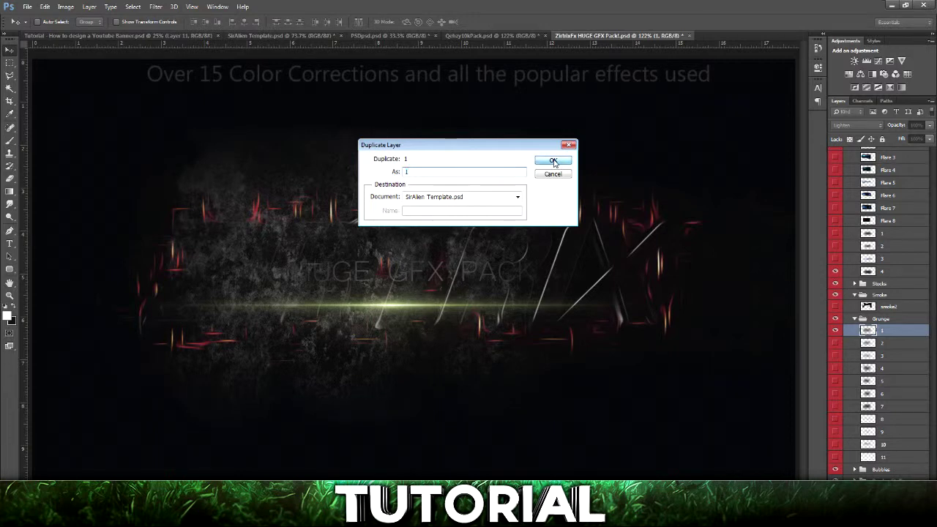
click(553, 162)
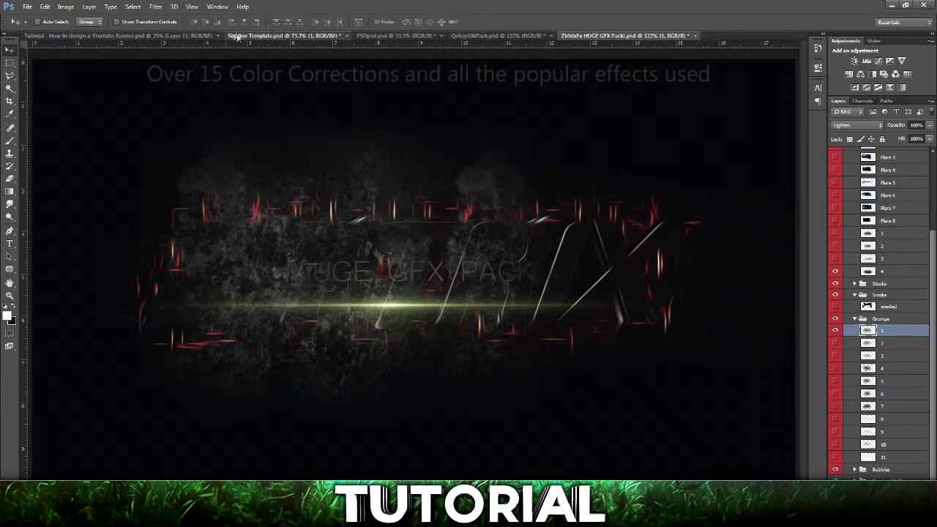
Hide all the imported effect layers in SirAlien Template.psd and add a new layer named raidal directly above Place Holder
click(285, 36)
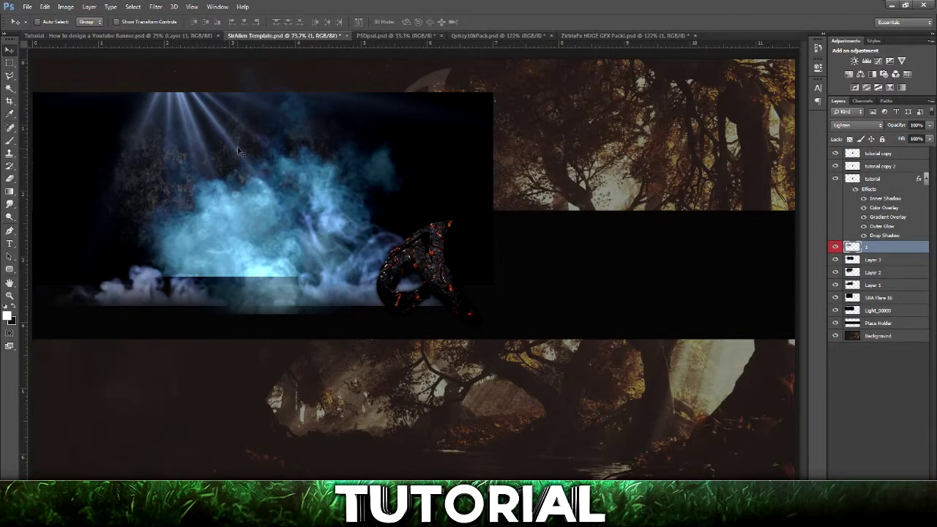
drag(836, 249, 840, 319)
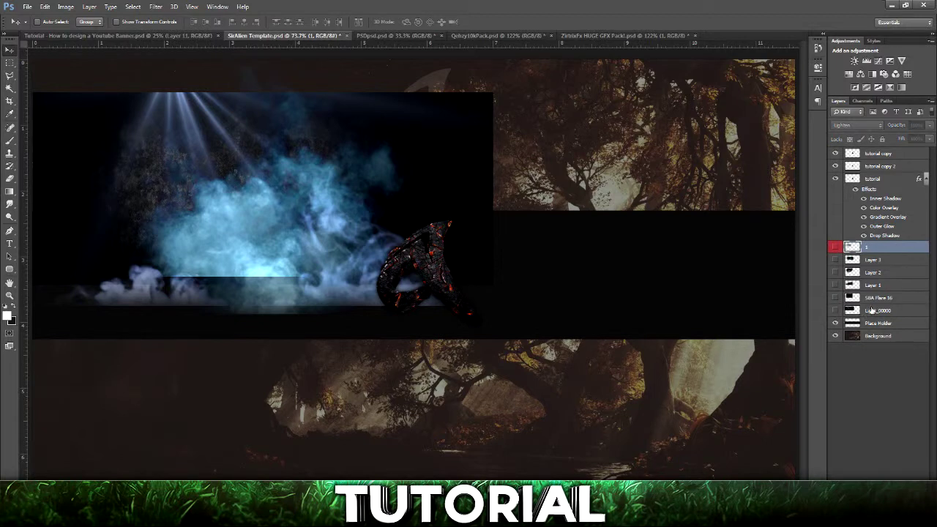
click(889, 325)
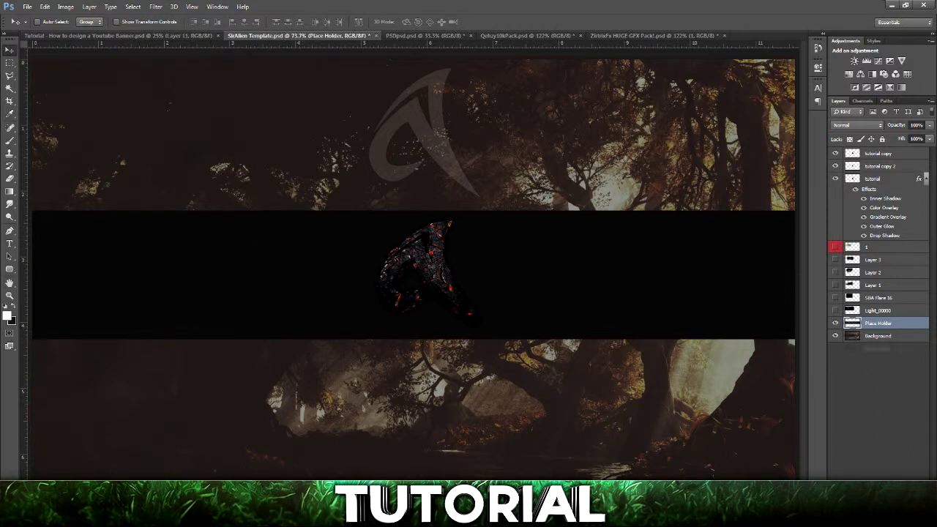
key(ctrl+shift+alt+n)
double_click(881, 325)
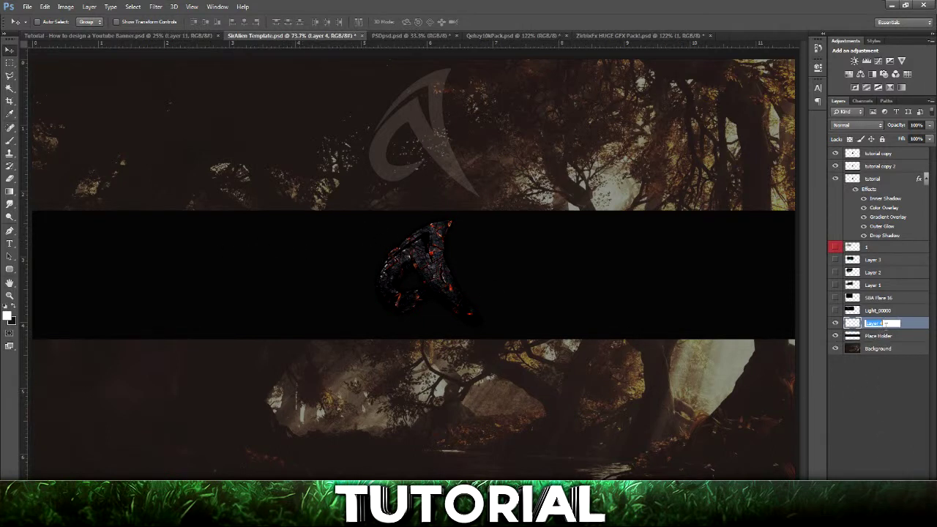
text(Bladial)
key(Return)
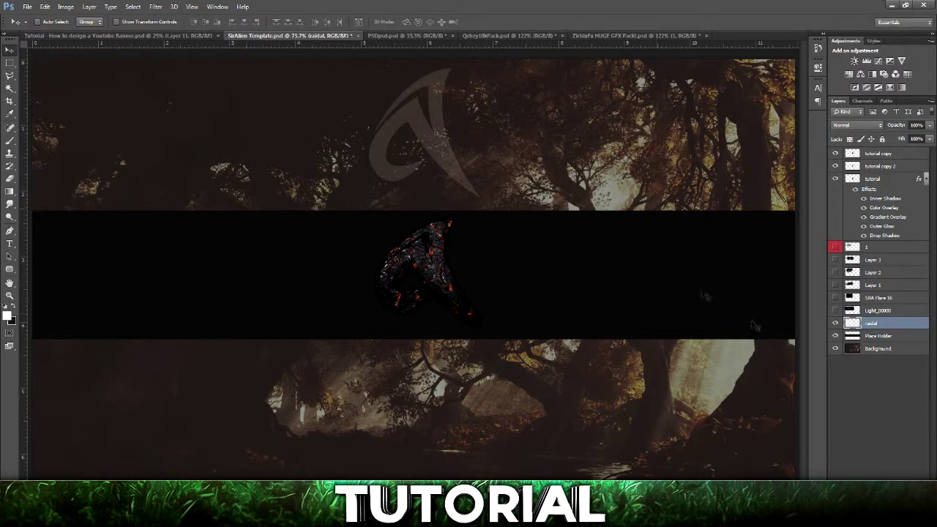
Paint a single soft white brush dab of about 489 px with 0% hardness behind the dark logo on the raidal layer
key(b)
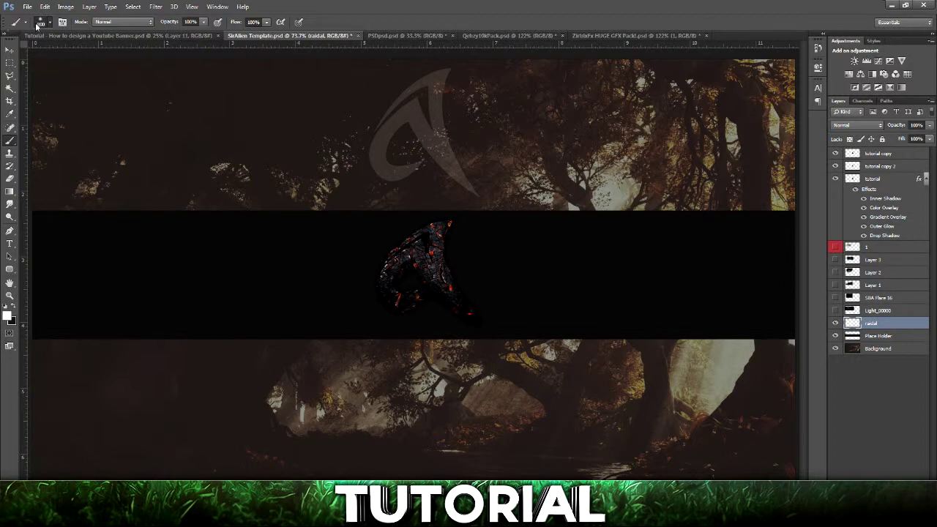
click(37, 24)
click(100, 57)
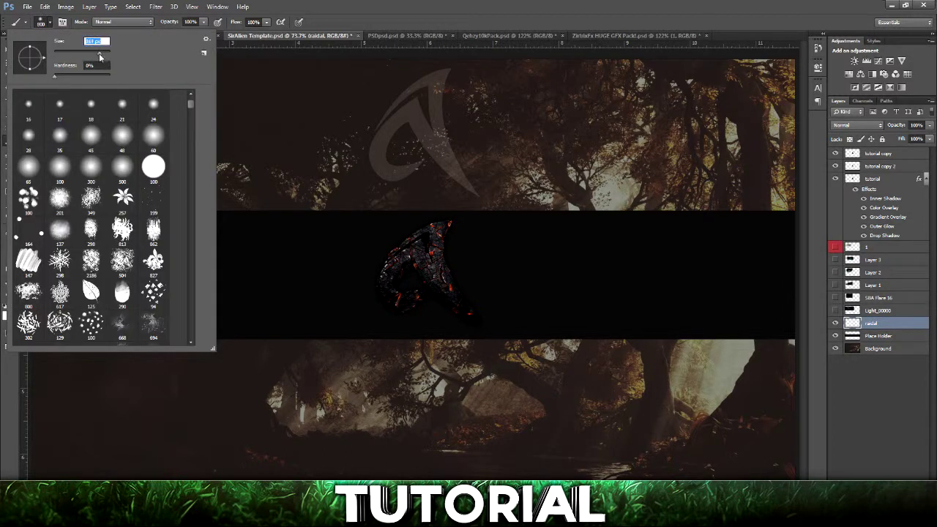
drag(103, 53, 104, 54)
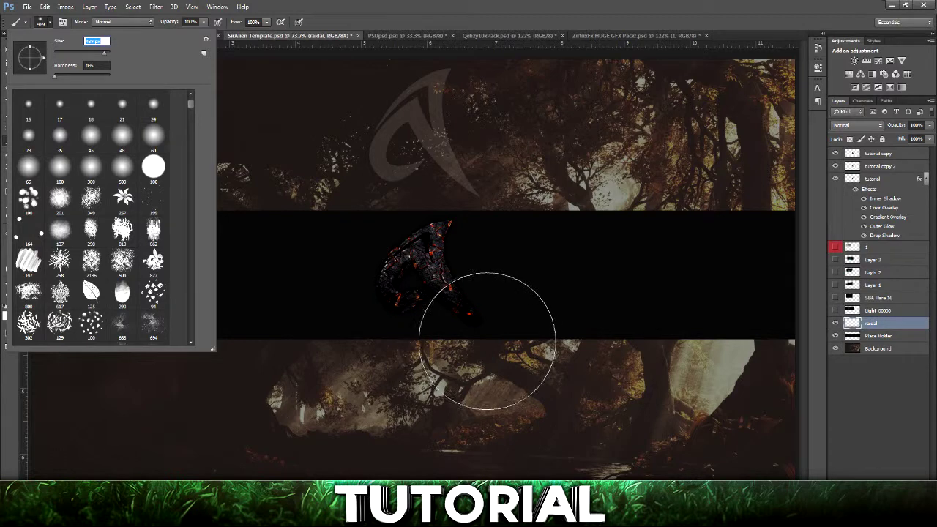
click(466, 4)
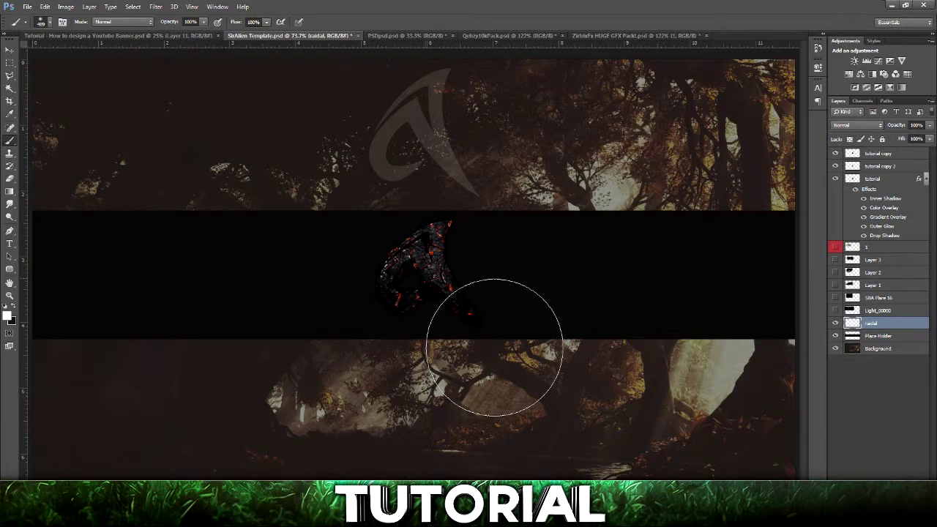
click(444, 291)
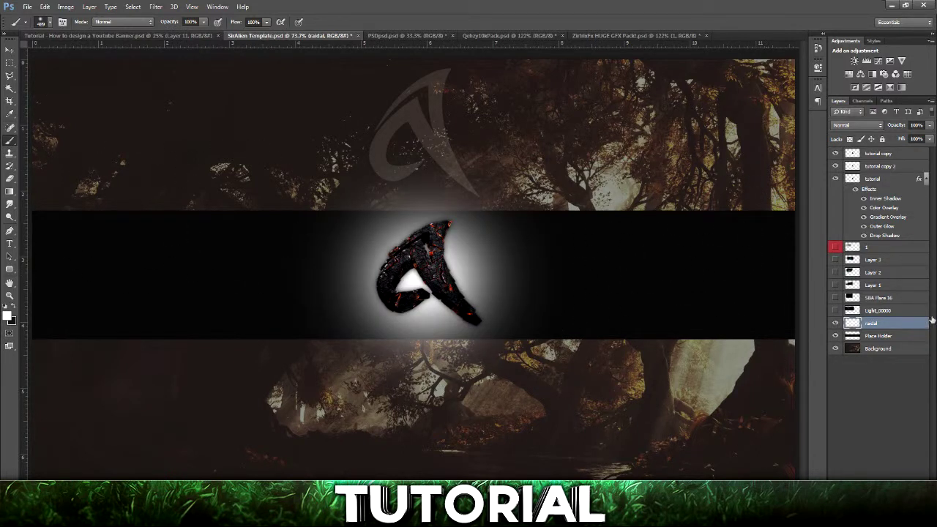
Set the raidal layer to the Soft Light blend mode at 45% opacity
click(930, 127)
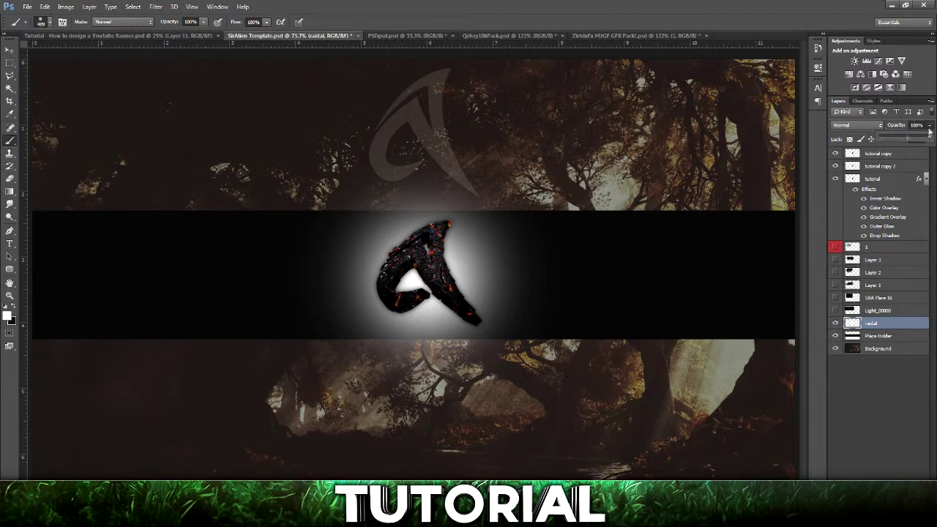
click(888, 140)
drag(886, 139, 868, 139)
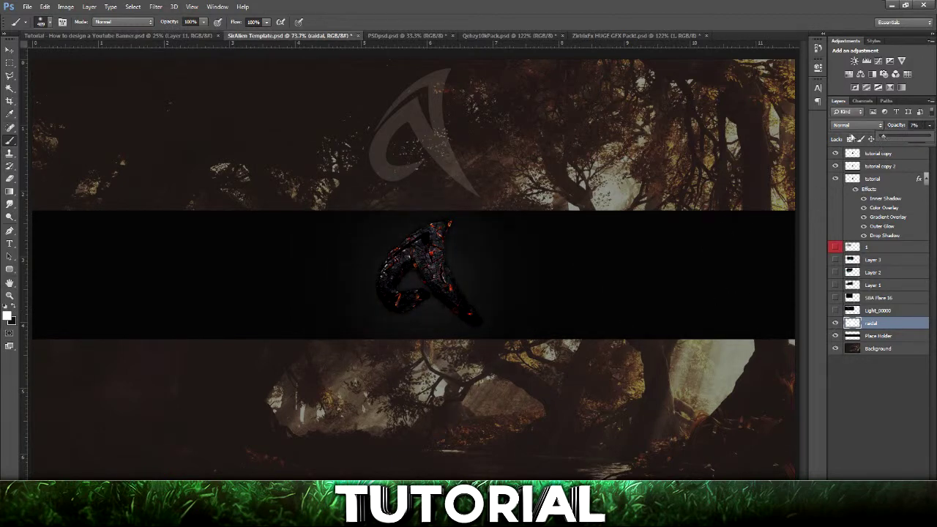
click(856, 125)
click(852, 260)
click(930, 125)
drag(914, 139, 909, 139)
click(896, 325)
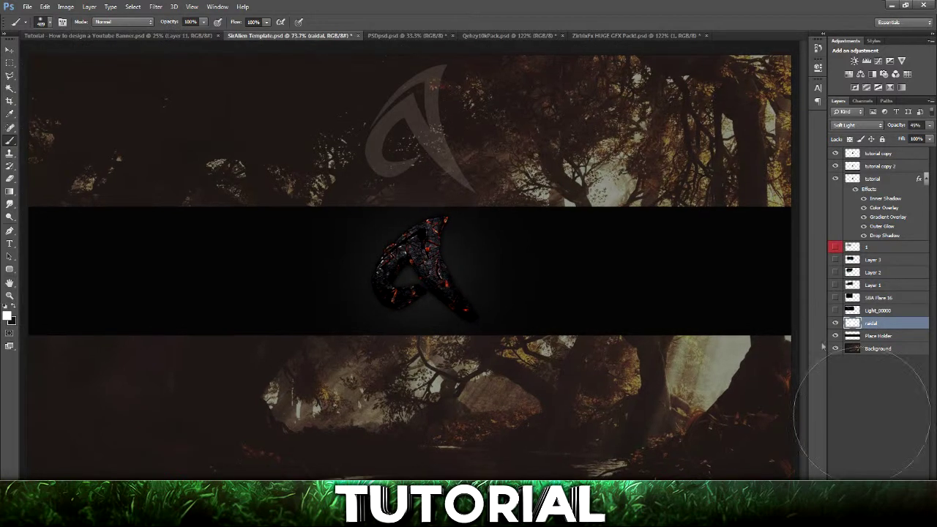
Scale the glow on the raidal layer up evenly to about 145% around its centre
key(ctrl+r)
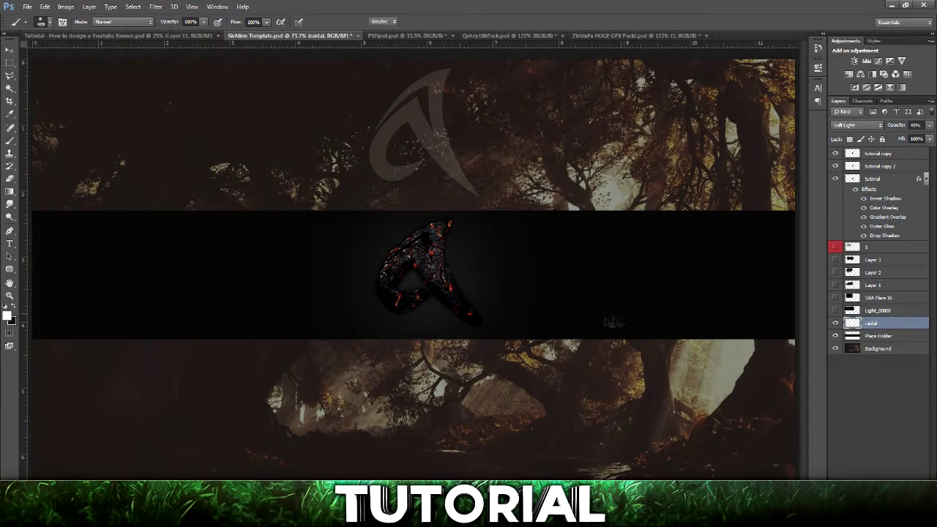
key(ctrl+t)
drag(569, 422, 634, 466)
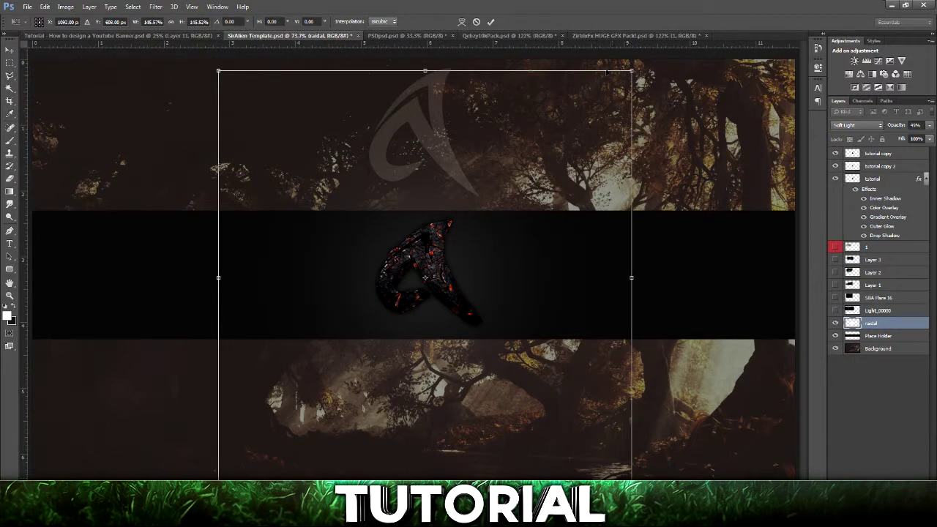
click(490, 22)
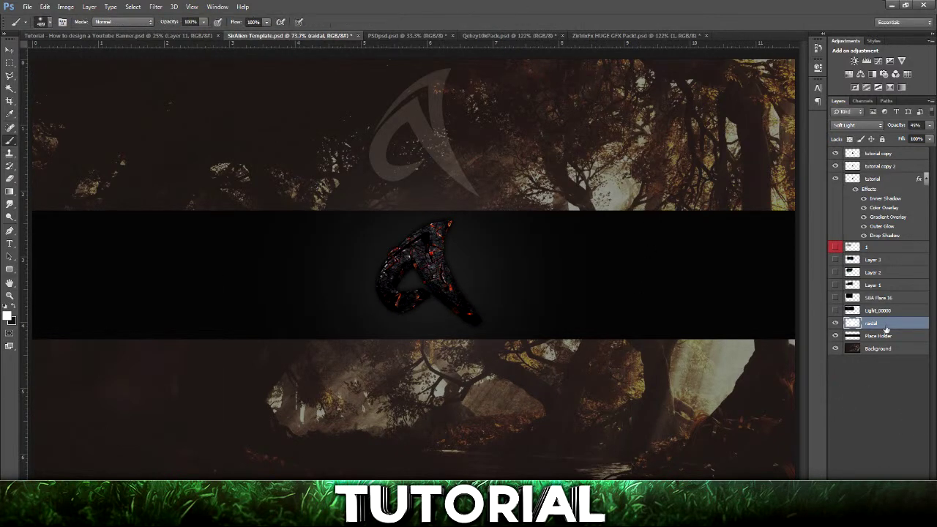
Clip the raidal layer to the Place Holder layer and lower its opacity to 22%
right_click(887, 330)
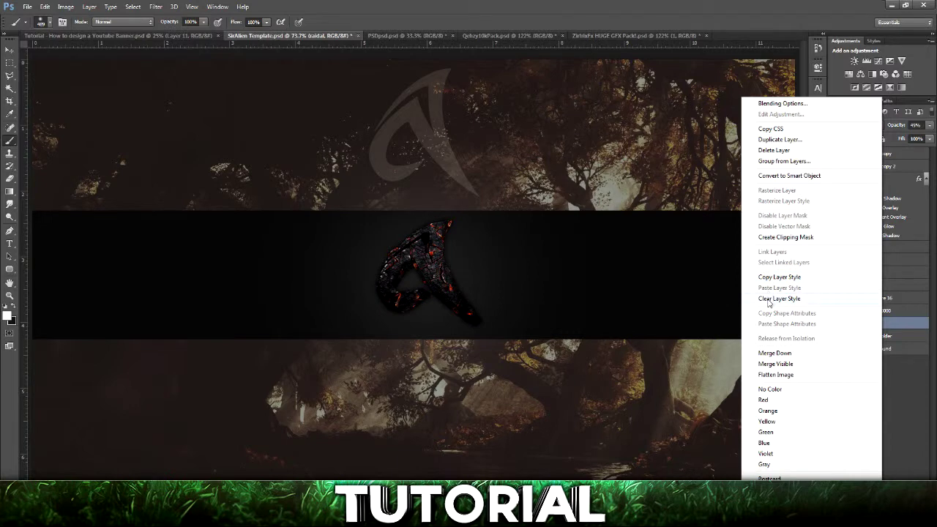
click(772, 237)
key(Escape)
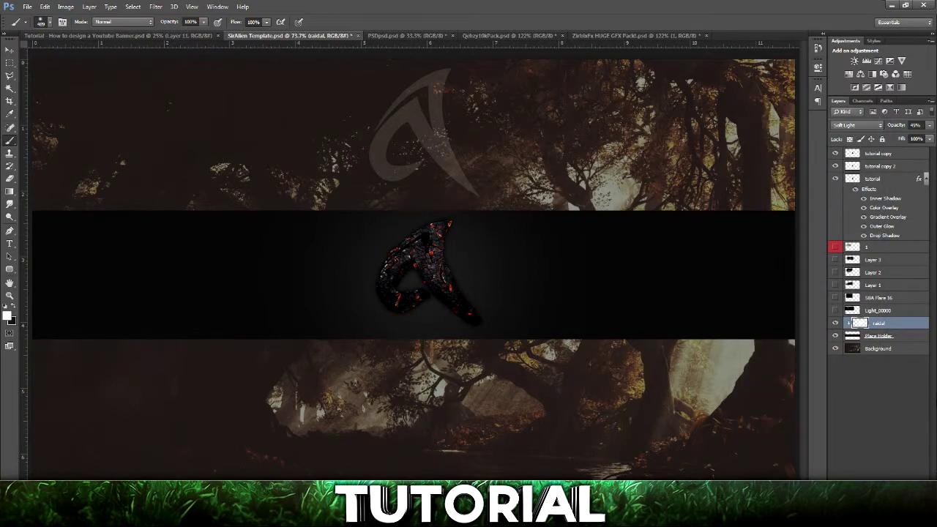
click(929, 127)
drag(894, 139, 892, 139)
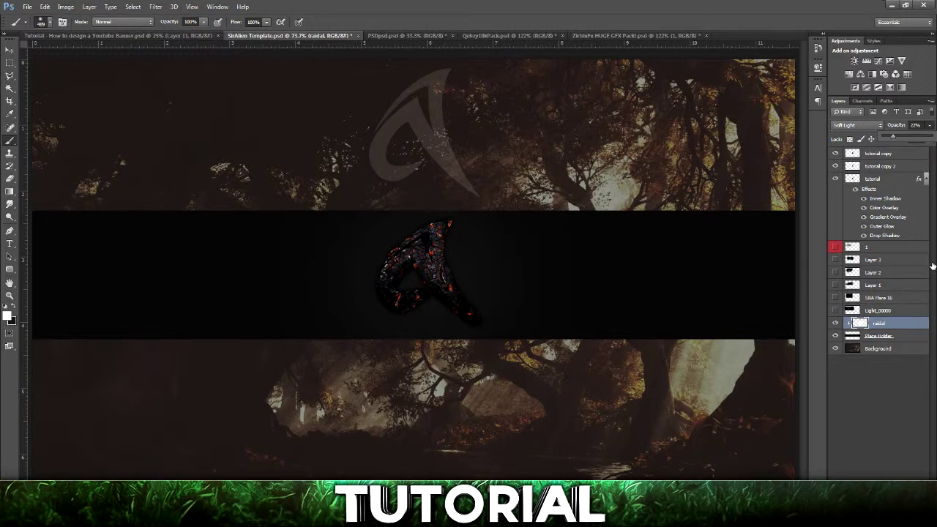
Examine the imported smoke, flare and light layers by briefly toggling their visibility one at a time
click(17, 49)
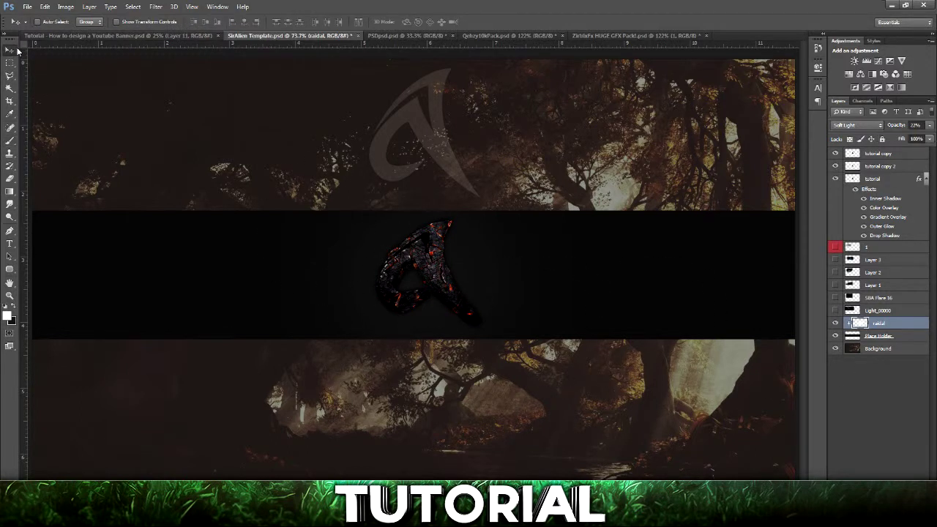
click(834, 273)
click(835, 272)
click(835, 260)
click(835, 298)
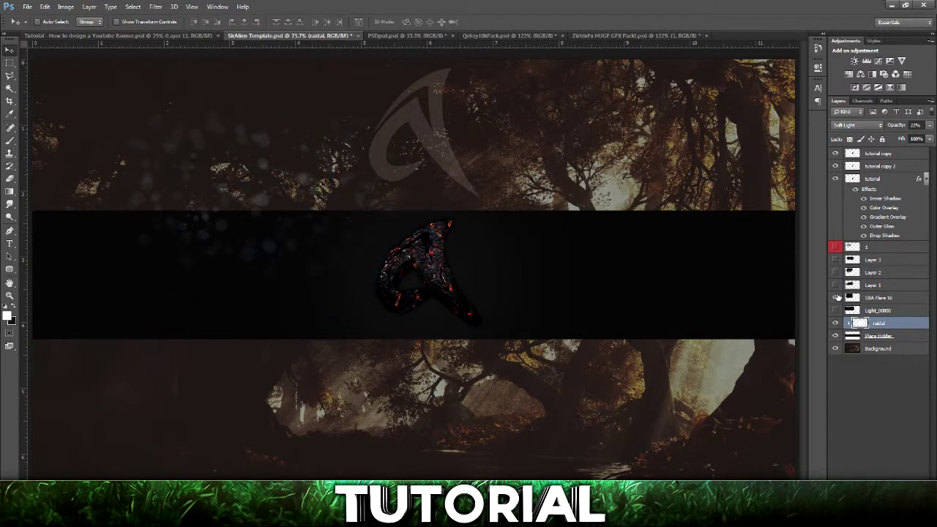
click(836, 297)
click(835, 285)
click(835, 285)
click(835, 310)
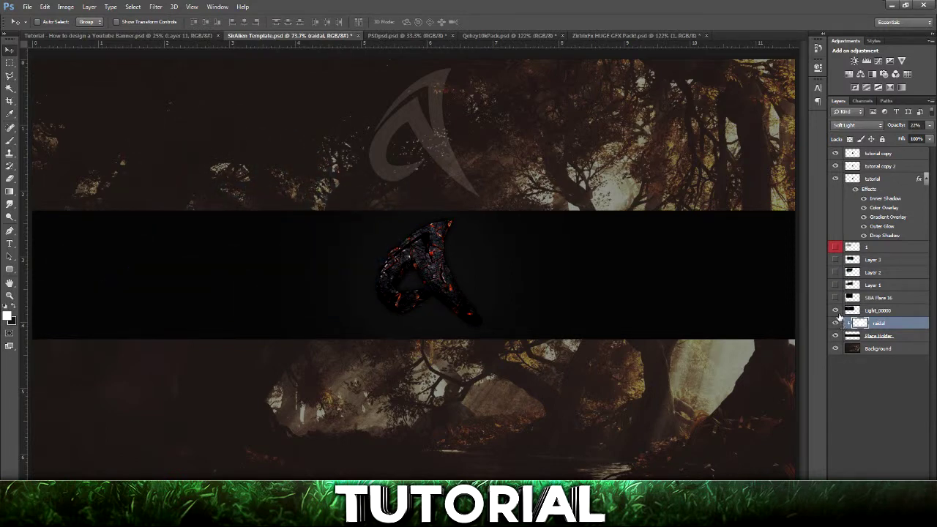
click(835, 311)
Make the SBA Flare 16, Layer 1, Layer 2, Layer 3 and grunge 1 layers visible
click(835, 298)
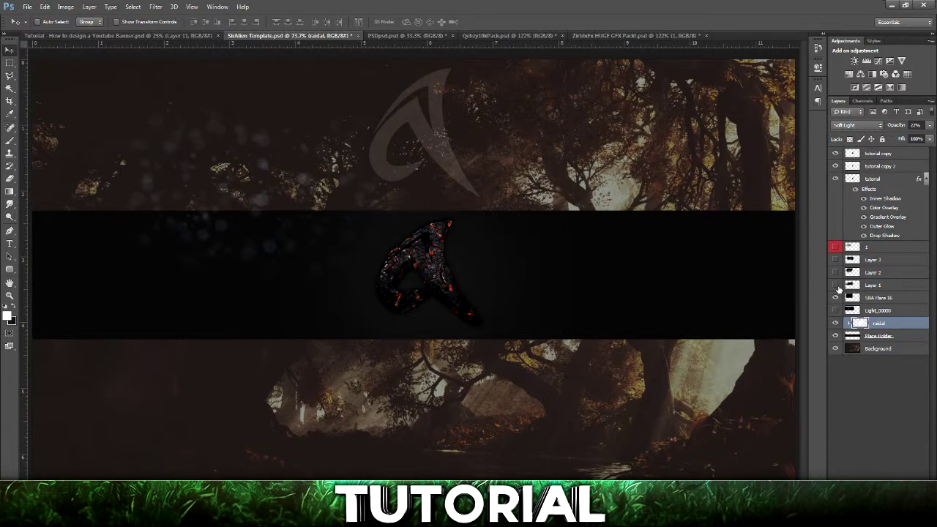
click(835, 285)
click(836, 272)
click(835, 260)
click(835, 246)
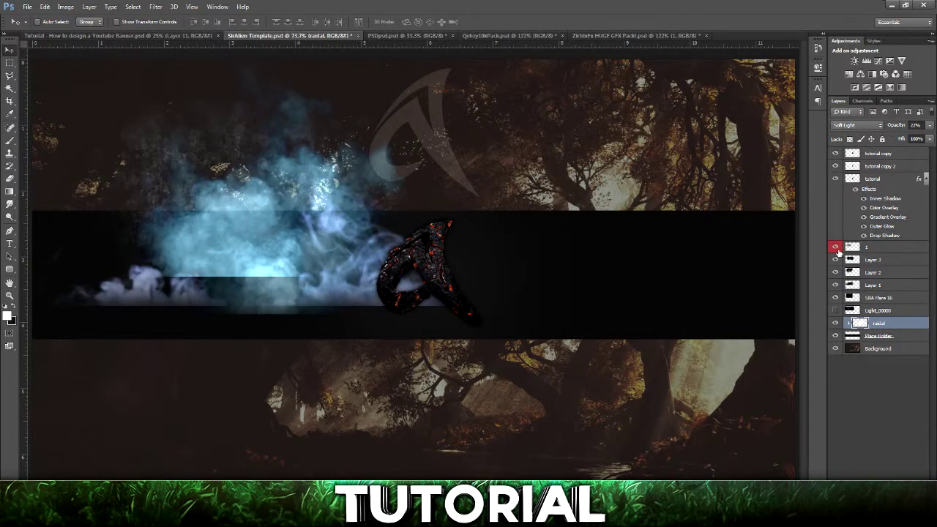
Hide the smoke and flare layers, and centre grunge layer 1 behind the logo, clipped to Place Holder just above the raidal layer
drag(838, 265, 837, 313)
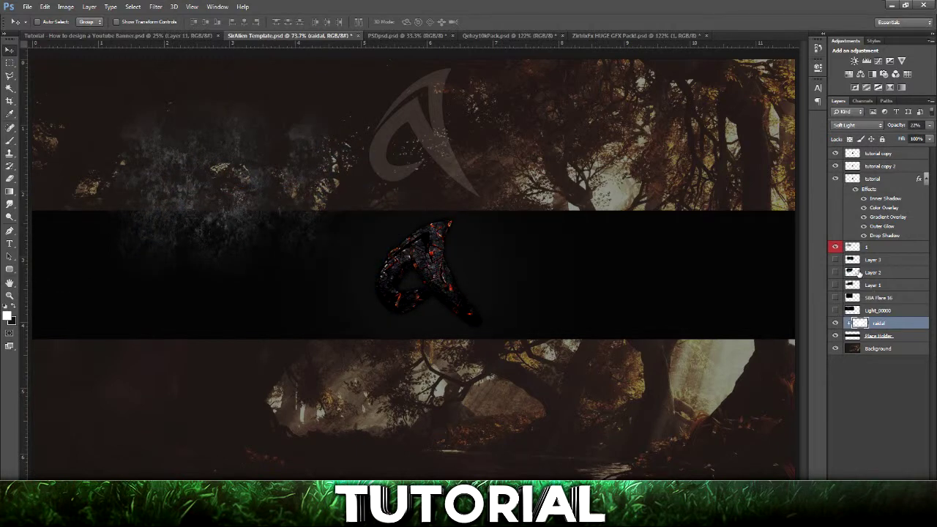
click(877, 249)
drag(263, 179, 457, 276)
drag(898, 323, 903, 332)
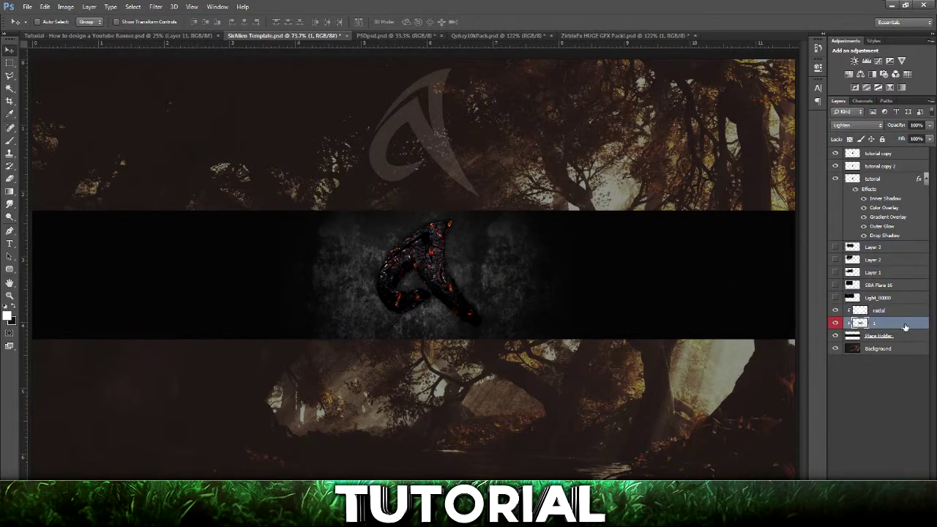
key(ctrl+])
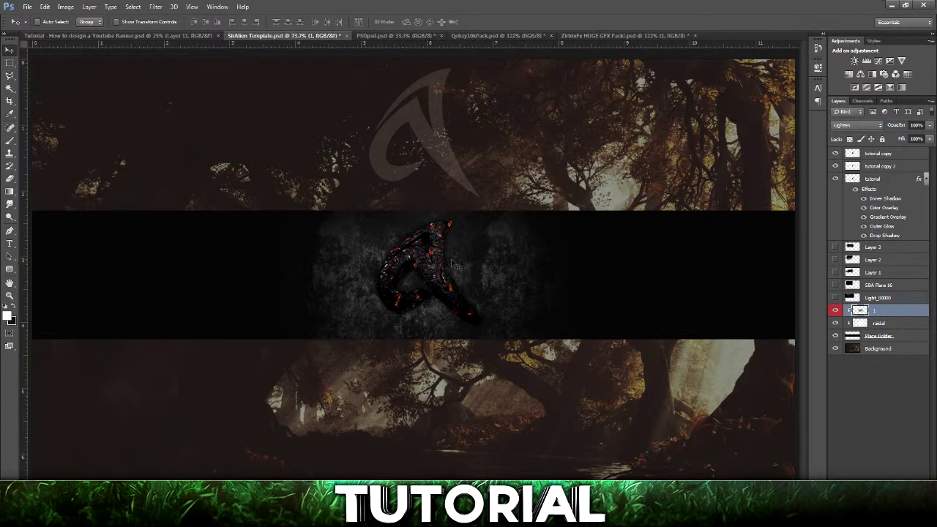
Try other blend modes such as Darken and Hard Mix on grunge layer 1 and return it to Lighten
click(846, 127)
click(846, 127)
click(846, 127)
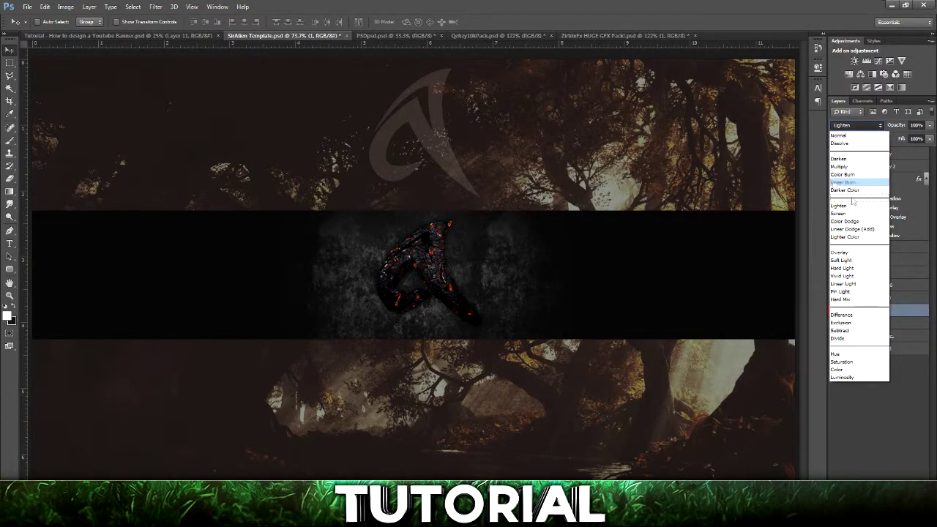
click(841, 158)
click(852, 127)
click(852, 126)
click(852, 127)
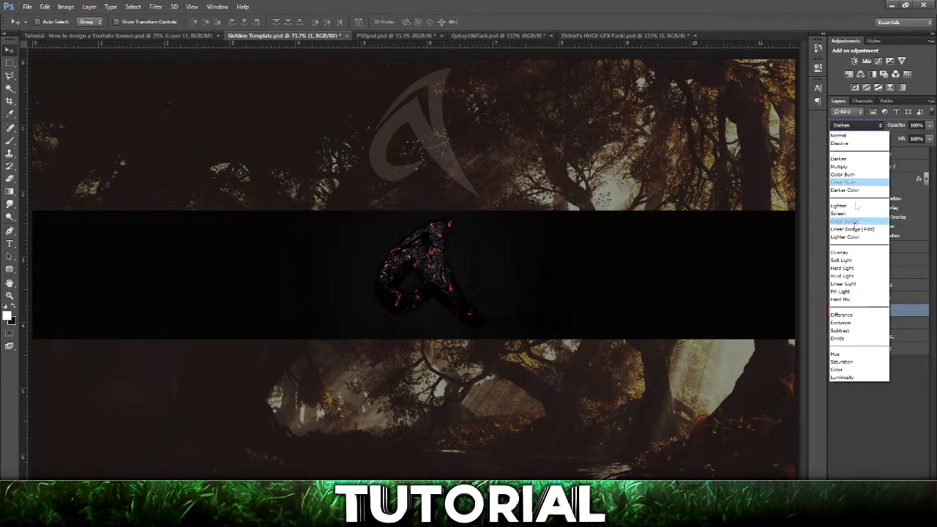
click(848, 259)
scroll(862, 126, down, 3)
click(862, 126)
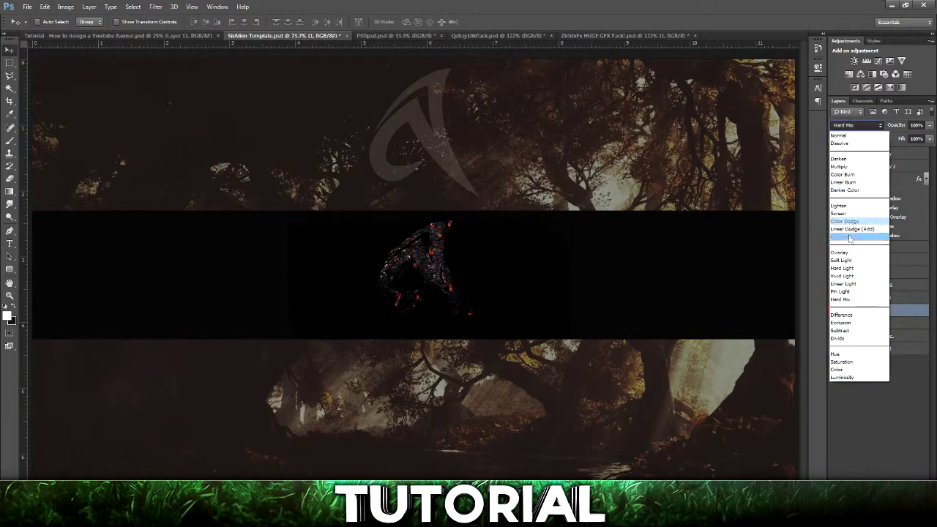
click(847, 207)
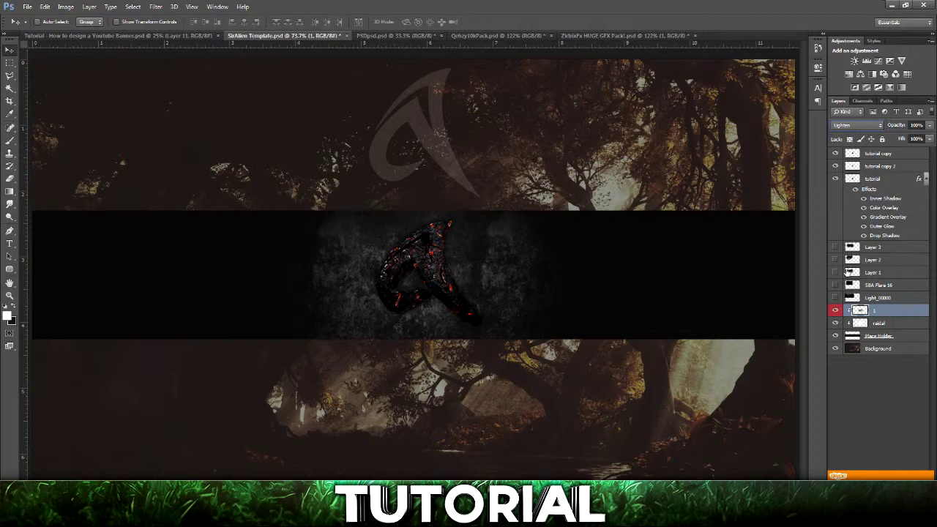
click(837, 297)
click(837, 297)
click(835, 259)
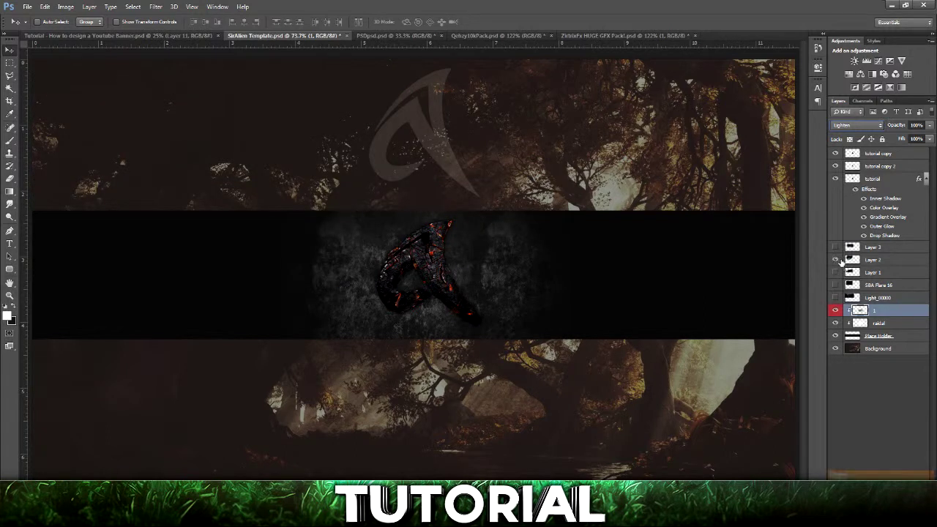
click(835, 259)
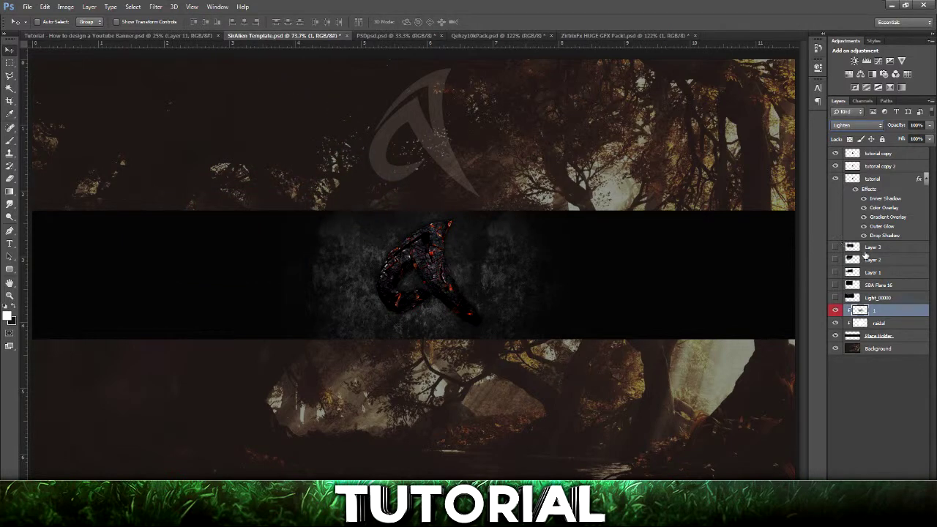
click(837, 248)
Lower the opacity of grunge layer 1 to about 17%
click(929, 126)
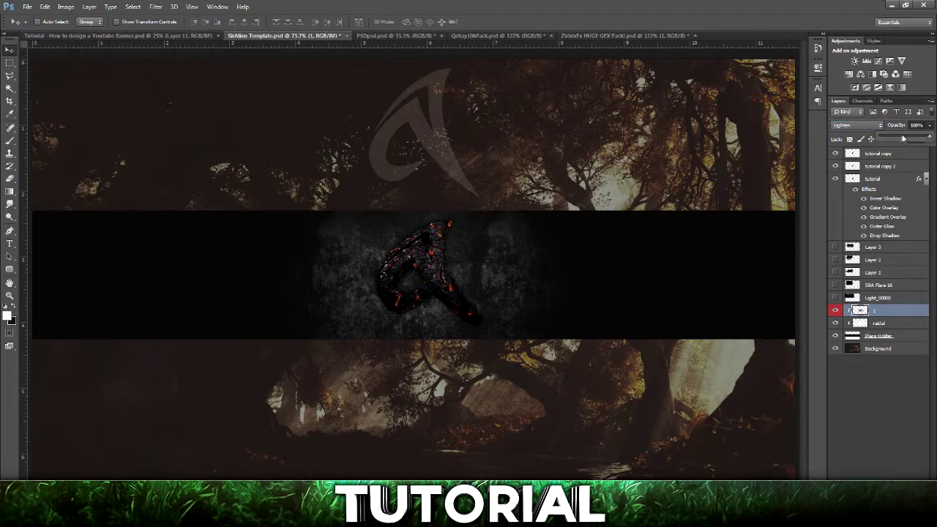
click(888, 310)
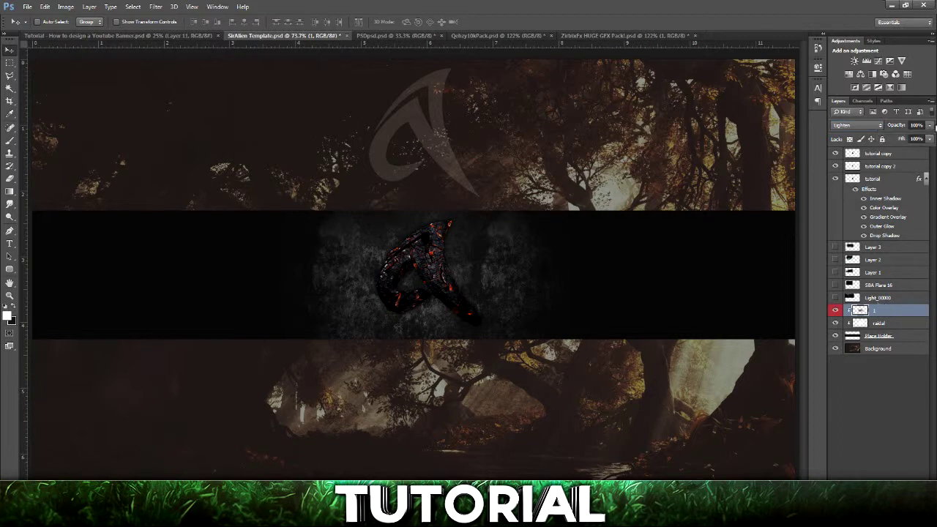
click(929, 126)
click(888, 138)
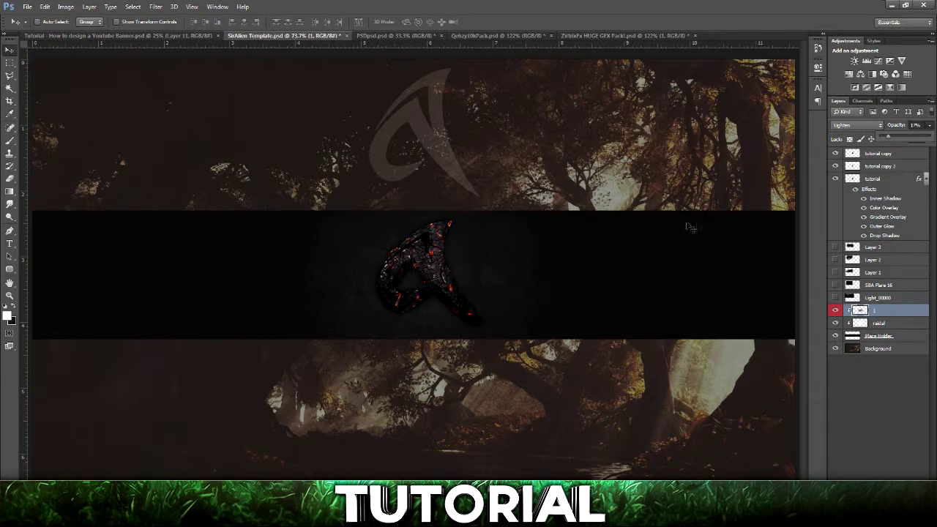
Show the Light_00000 layer centred over the logo and set its blend mode to Linear Dodge (Add)
click(876, 298)
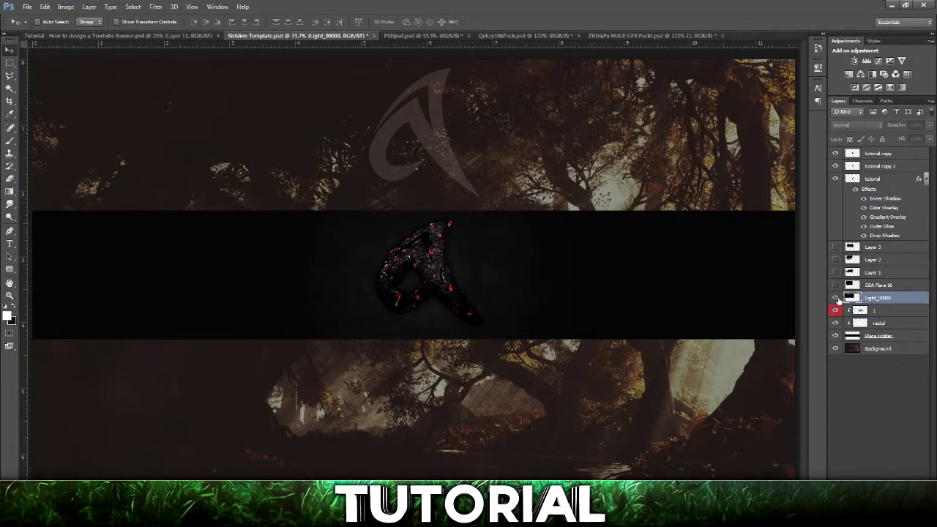
click(835, 298)
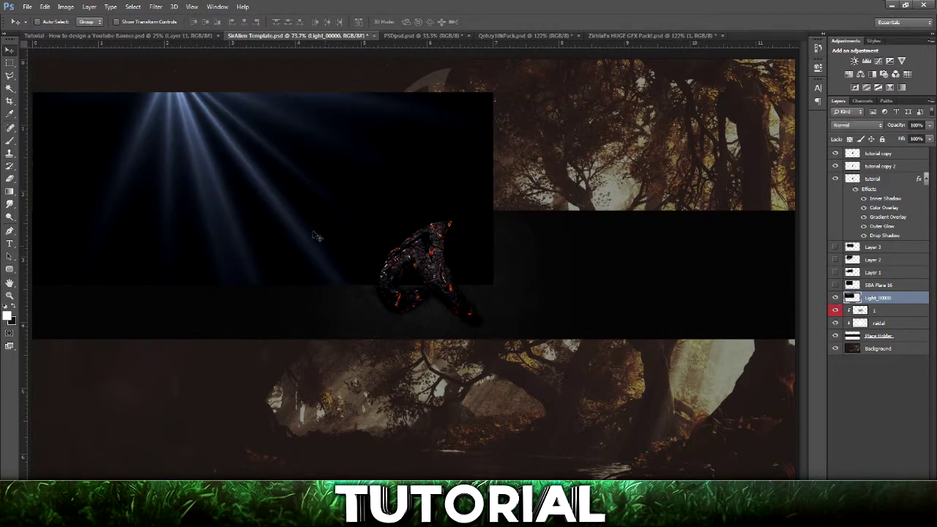
drag(314, 234, 502, 322)
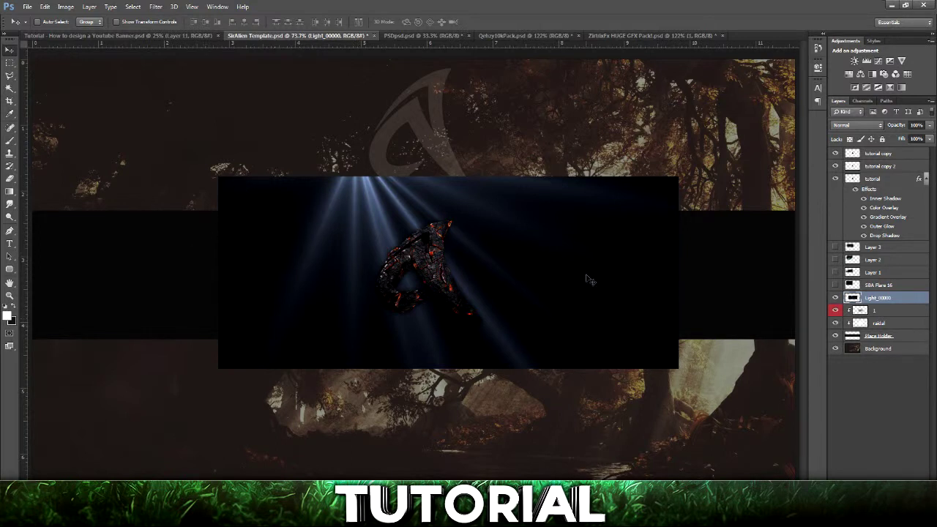
click(865, 125)
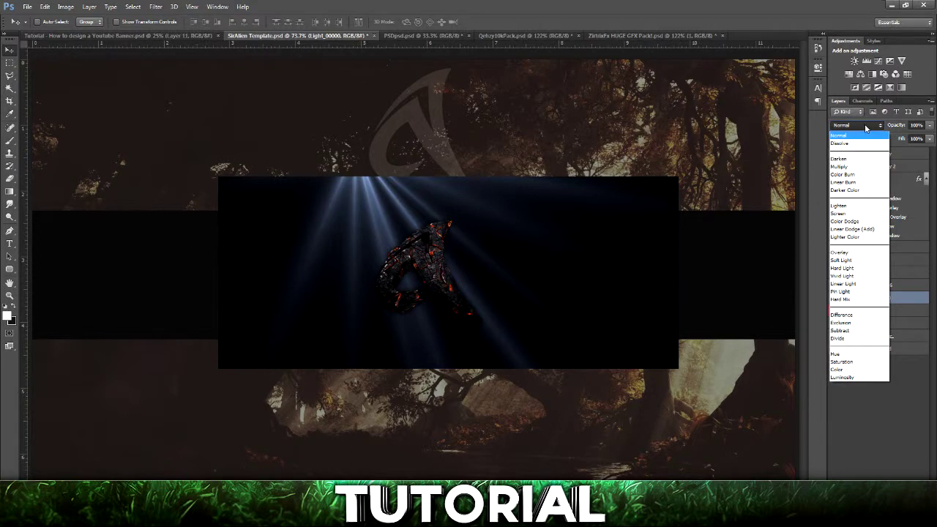
click(862, 235)
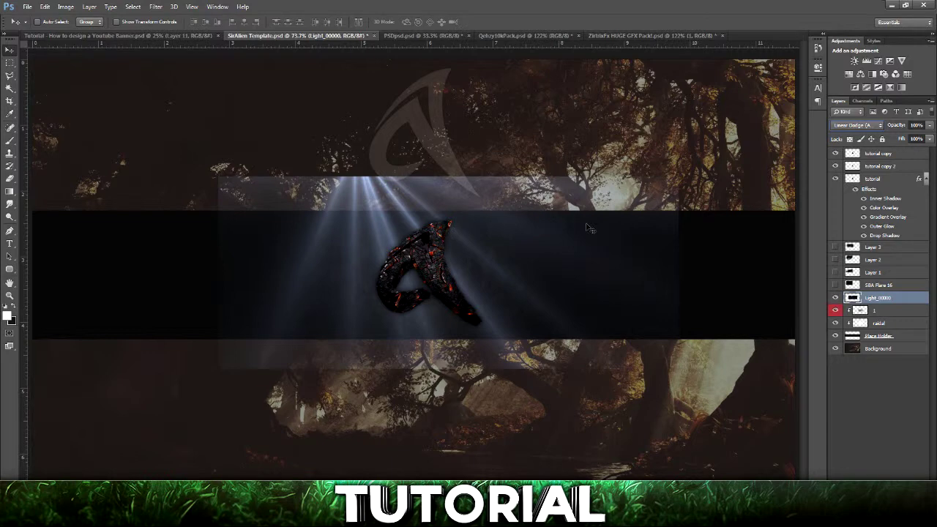
Rotate the light rays clockwise so they fall straight down onto the logo, and move them slightly upward
key(ctrl+t)
drag(701, 340, 637, 375)
click(491, 21)
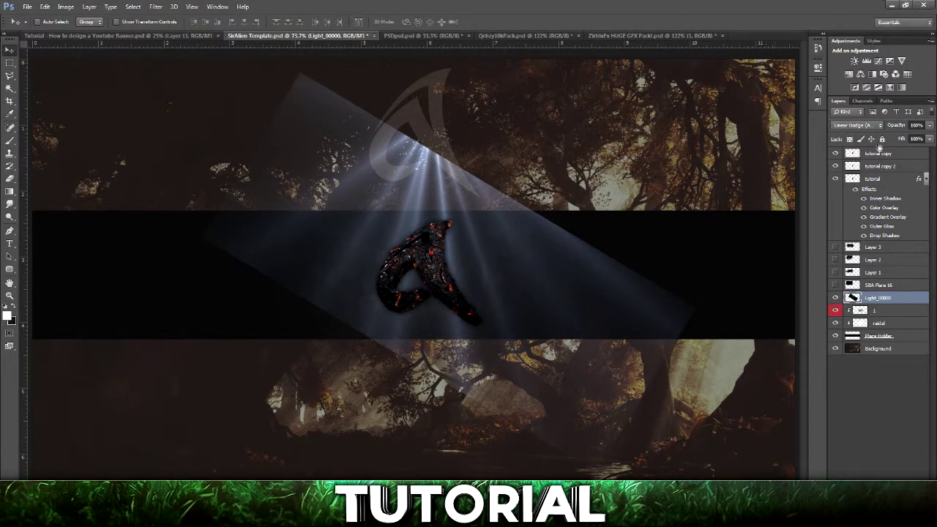
mouse_move(553, 289)
mouse_down()
mouse_move(551, 272)
mouse_move(546, 286)
mouse_up()
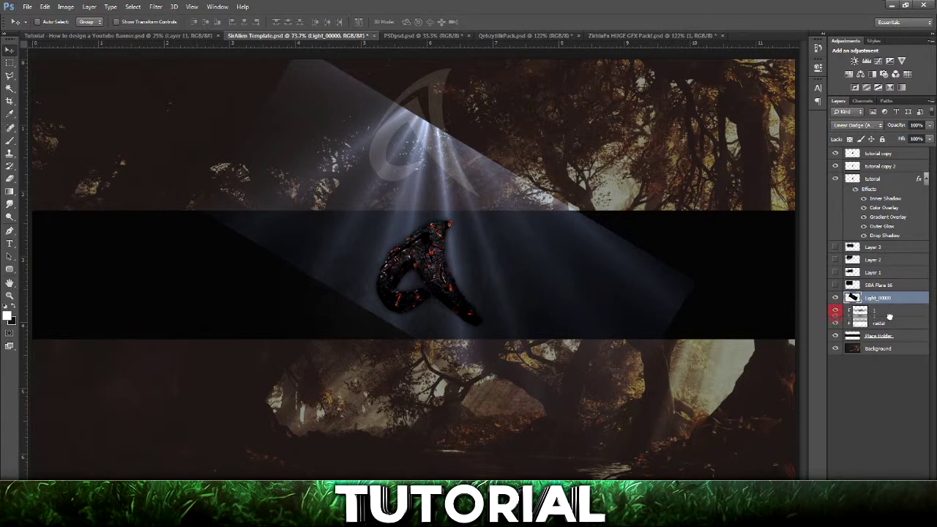
Clip the Light_00000 layer to the Place Holder layer with a clipping mask
click(885, 310)
right_click(883, 305)
click(889, 298)
right_click(899, 298)
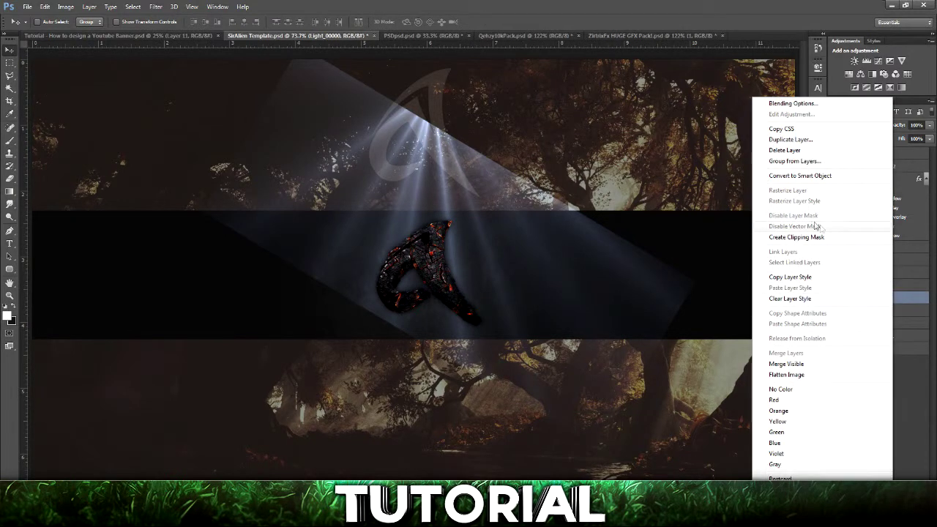
click(812, 236)
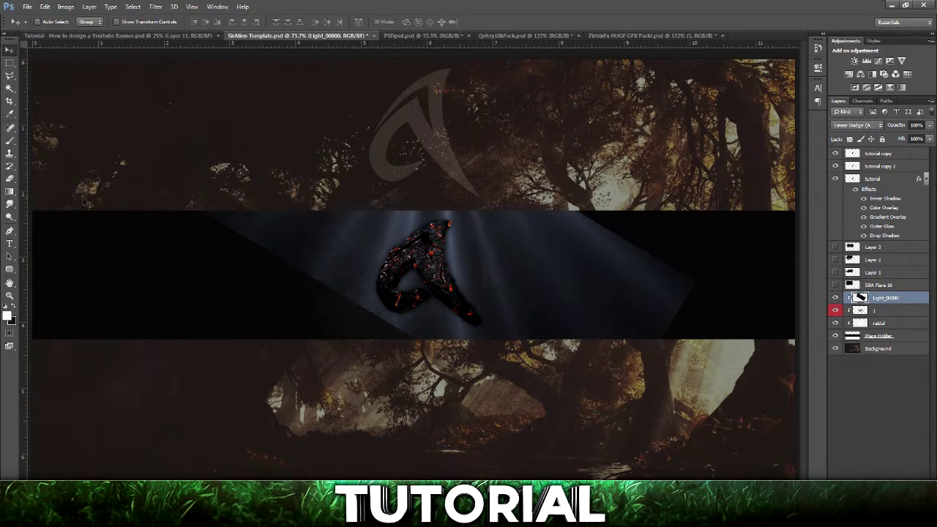
Erase the hard outer edges of the light rays around the logo with a large soft eraser, keeping the layer at 100% opacity
key(e)
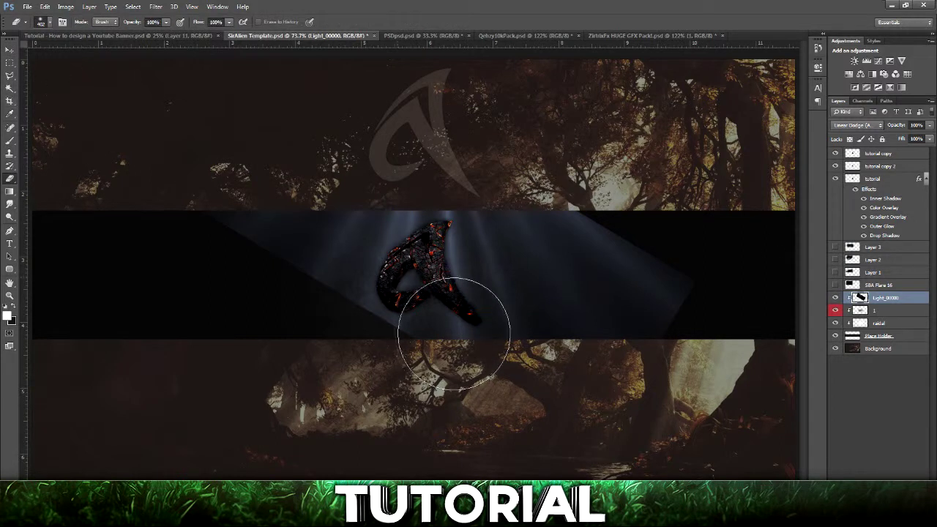
mouse_move(278, 295)
mouse_down()
mouse_move(298, 339)
mouse_move(335, 377)
mouse_move(433, 409)
mouse_move(499, 447)
mouse_move(512, 417)
mouse_move(433, 410)
mouse_move(327, 365)
mouse_move(359, 362)
mouse_move(448, 442)
mouse_move(614, 414)
mouse_move(700, 380)
mouse_move(728, 328)
mouse_move(687, 349)
mouse_move(642, 312)
mouse_move(637, 277)
mouse_move(670, 318)
mouse_move(664, 270)
mouse_move(815, 382)
mouse_up()
click(930, 140)
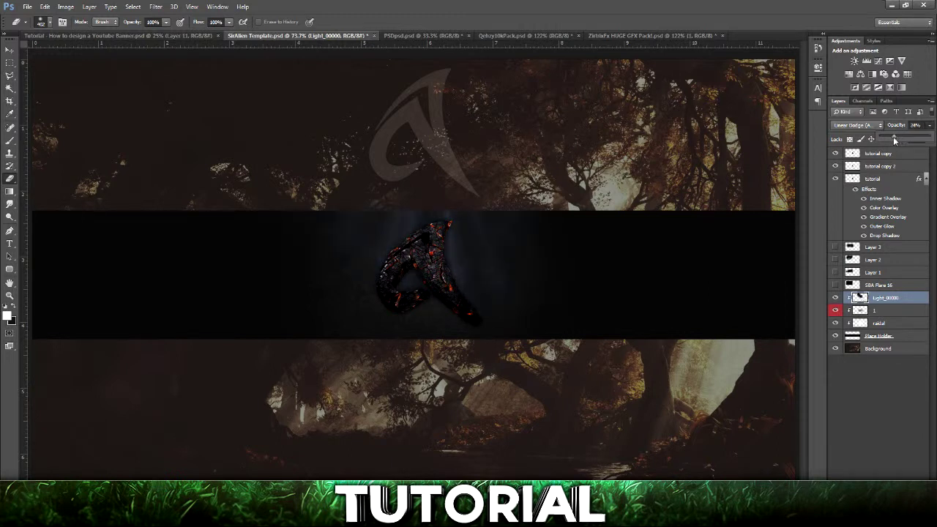
drag(888, 137, 930, 136)
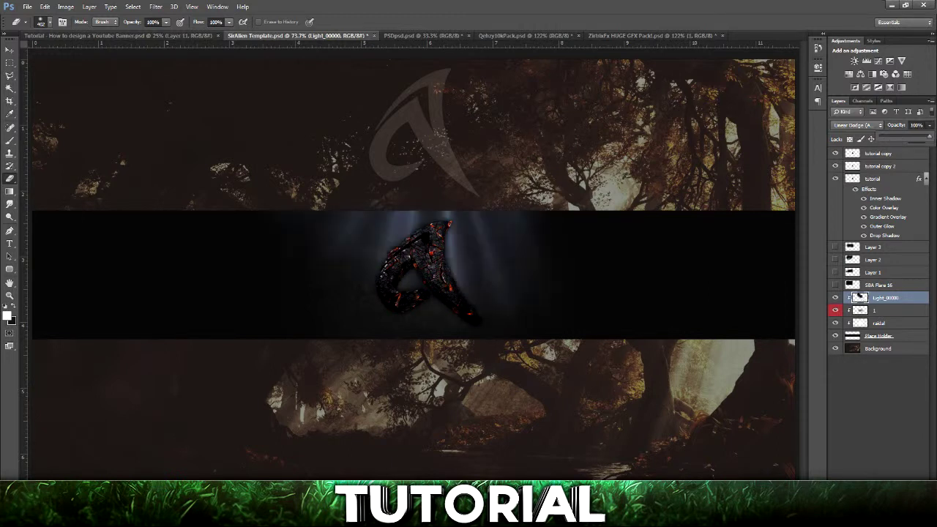
Colorize the light rays pinkish red with slightly raised saturation using Hue/Saturation, and lower the layer's opacity
key(ctrl+u)
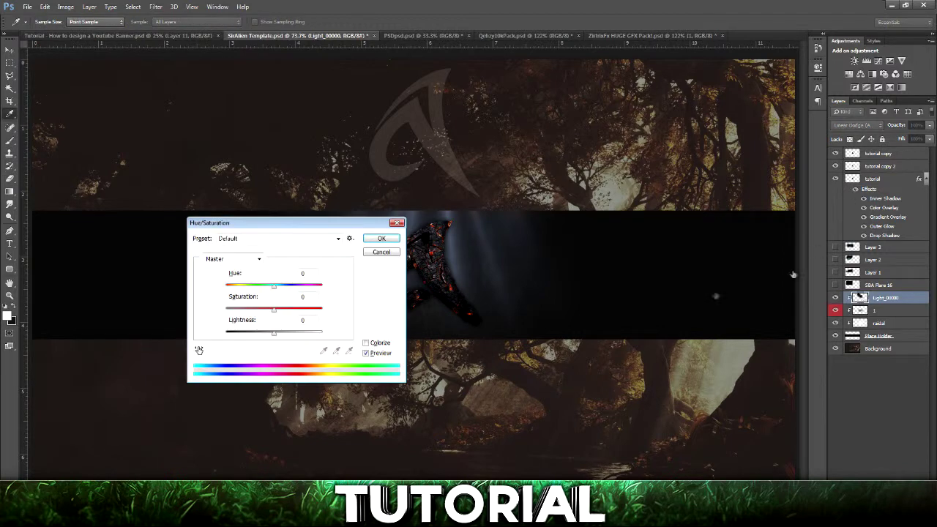
click(366, 343)
drag(270, 227, 695, 221)
drag(676, 303, 684, 307)
click(806, 231)
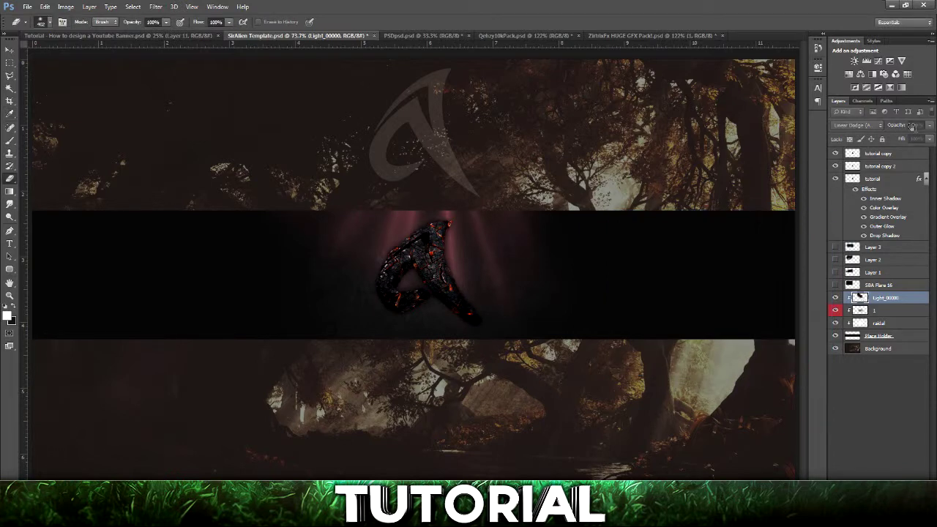
drag(929, 125, 891, 139)
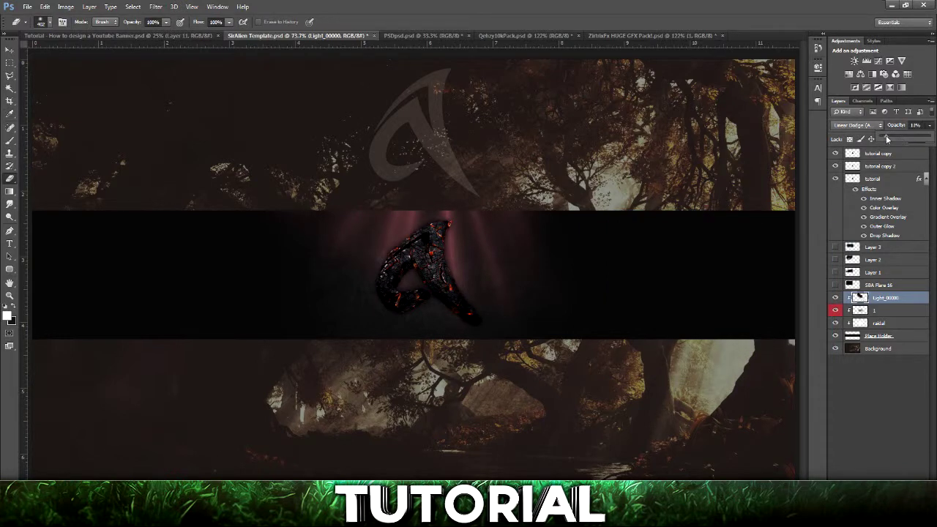